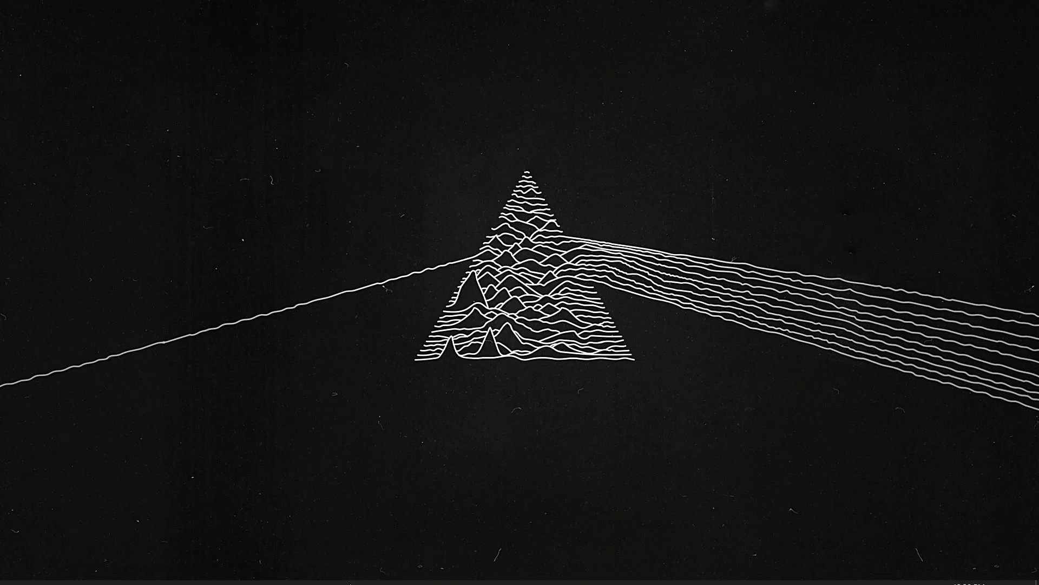
# Enable the Image layer's mask to hide the sky, sea and sand behind the skateboarder and the concrete bowl
pyautogui.moveTo(372, 581)
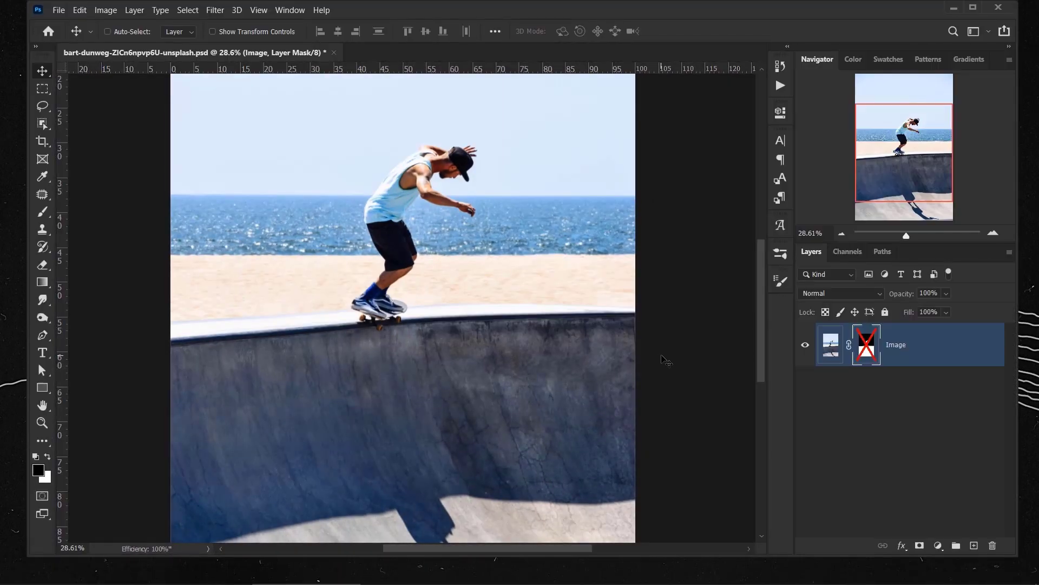
pyautogui.scroll(6, 444, 287)
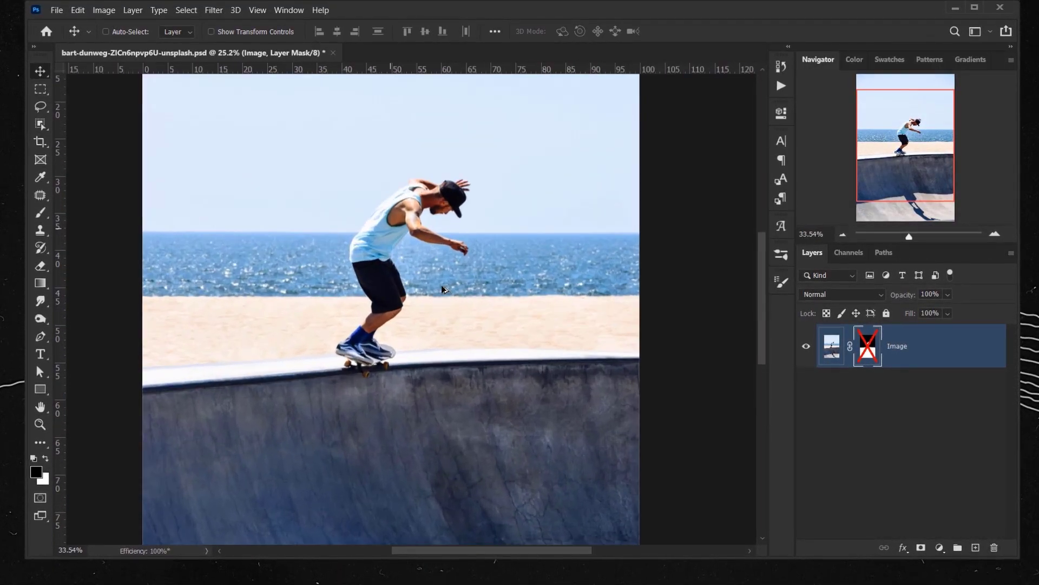
pyautogui.scroll(-5, 436, 289)
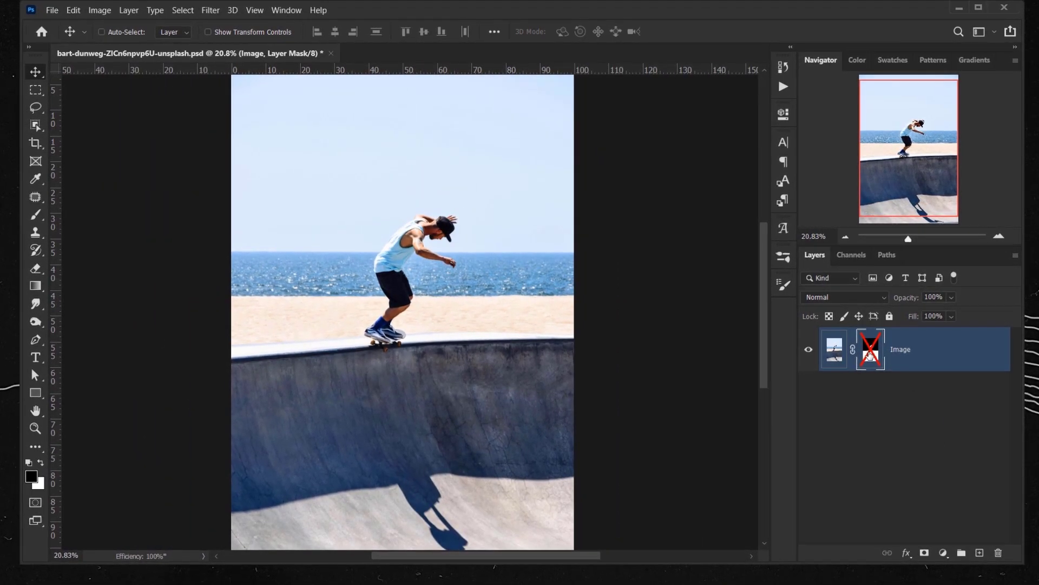
pyautogui.keyDown('shift'); pyautogui.click(865, 363); pyautogui.keyUp('shift')
pyautogui.scroll(8, 426, 342)
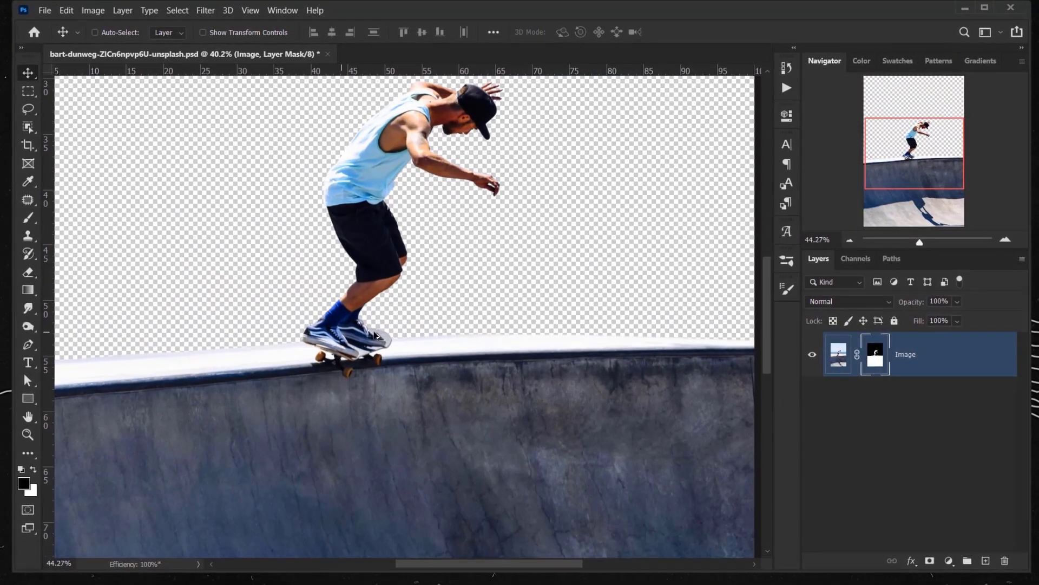
pyautogui.scroll(-6, 385, 343)
pyautogui.scroll(-1, 373, 153)
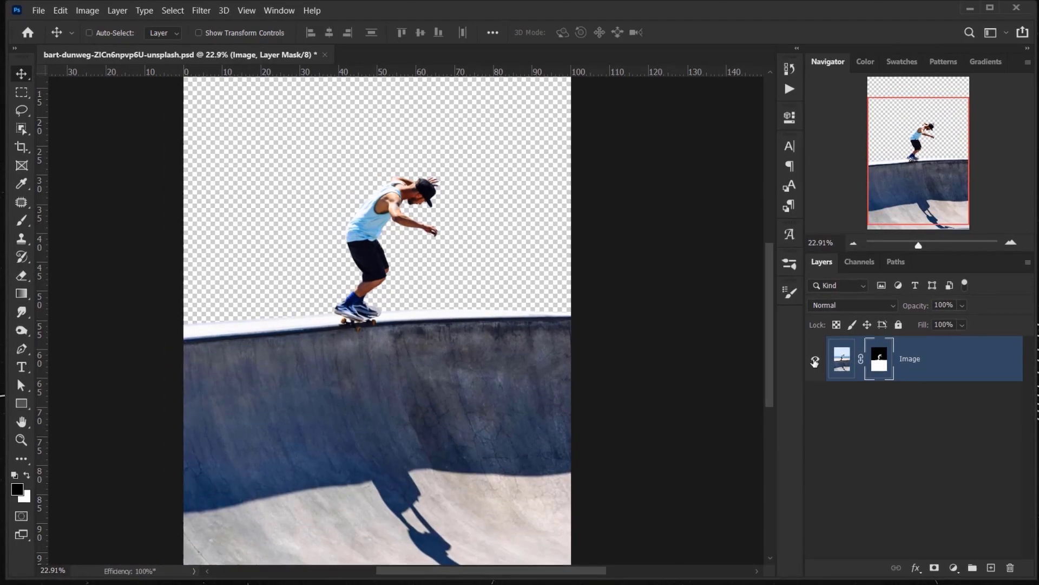
pyautogui.keyDown('shift'); pyautogui.click(878, 363); pyautogui.keyUp('shift')
pyautogui.keyDown('shift'); pyautogui.click(882, 367); pyautogui.keyUp('shift')
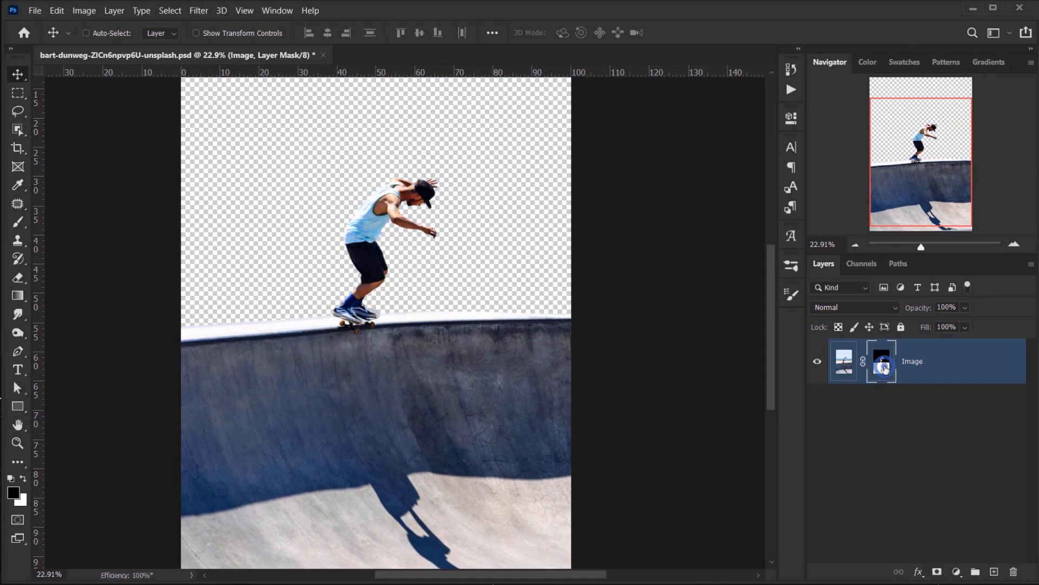
pyautogui.keyDown('shift'); pyautogui.click(883, 368); pyautogui.keyUp('shift')
pyautogui.keyDown('shift'); pyautogui.click(884, 369); pyautogui.keyUp('shift')
pyautogui.scroll(2, 406, 295)
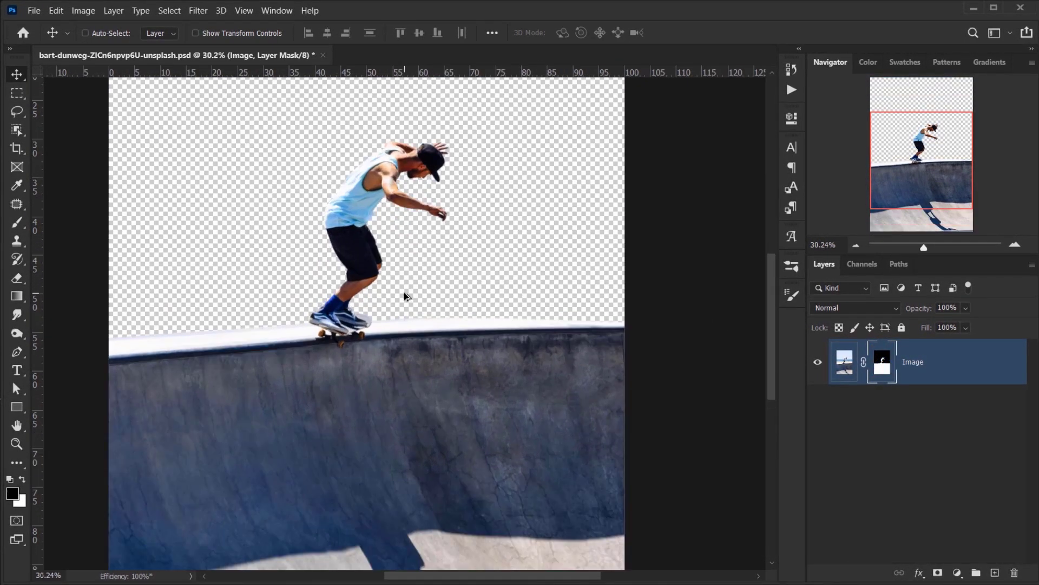
pyautogui.scroll(-3, 395, 296)
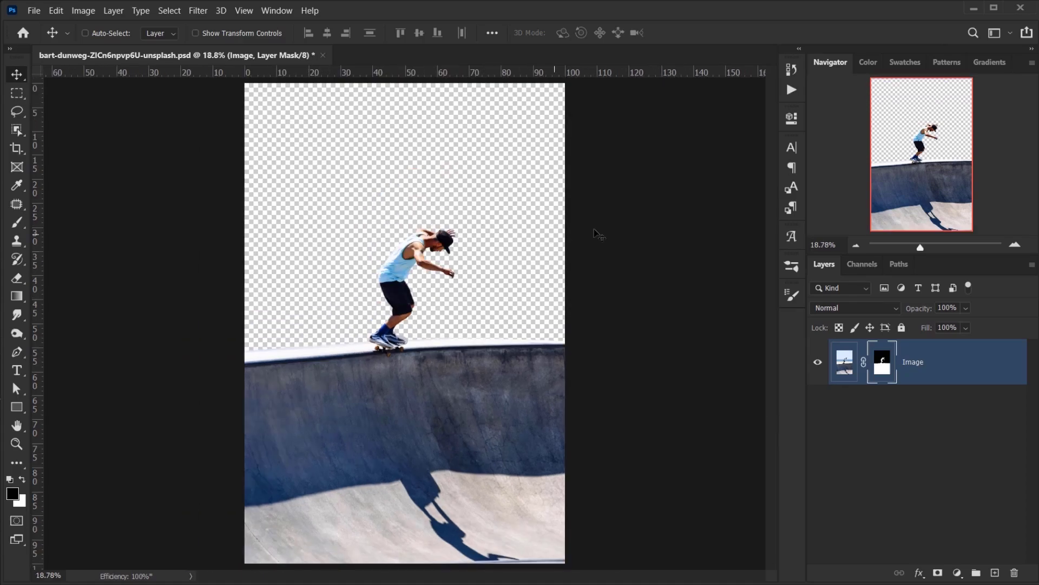
# Crop the canvas to add transparent space on both sides of the bowl and trim the lower part of the image
pyautogui.click(23, 151)
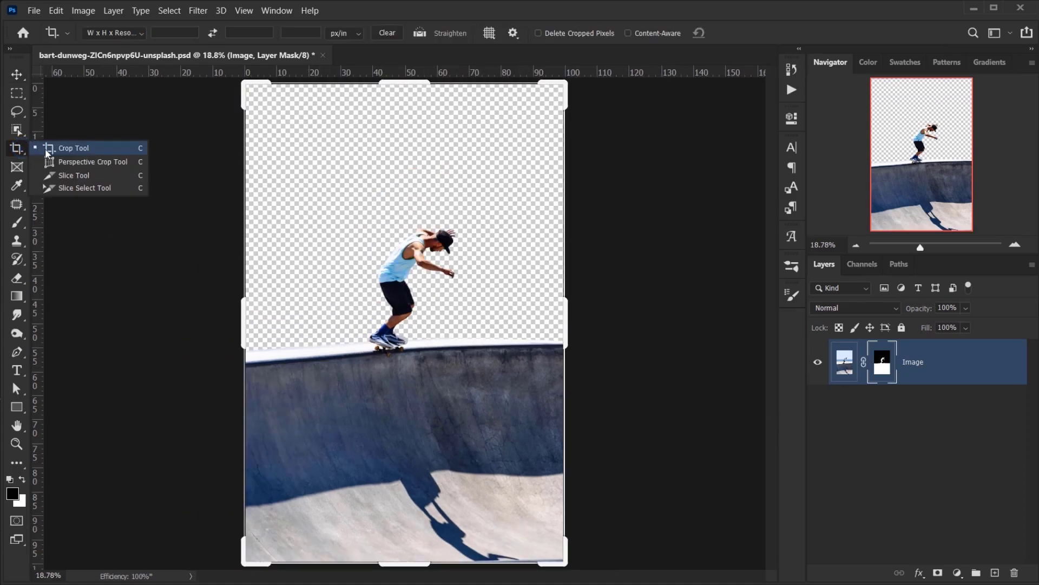
pyautogui.click(45, 151)
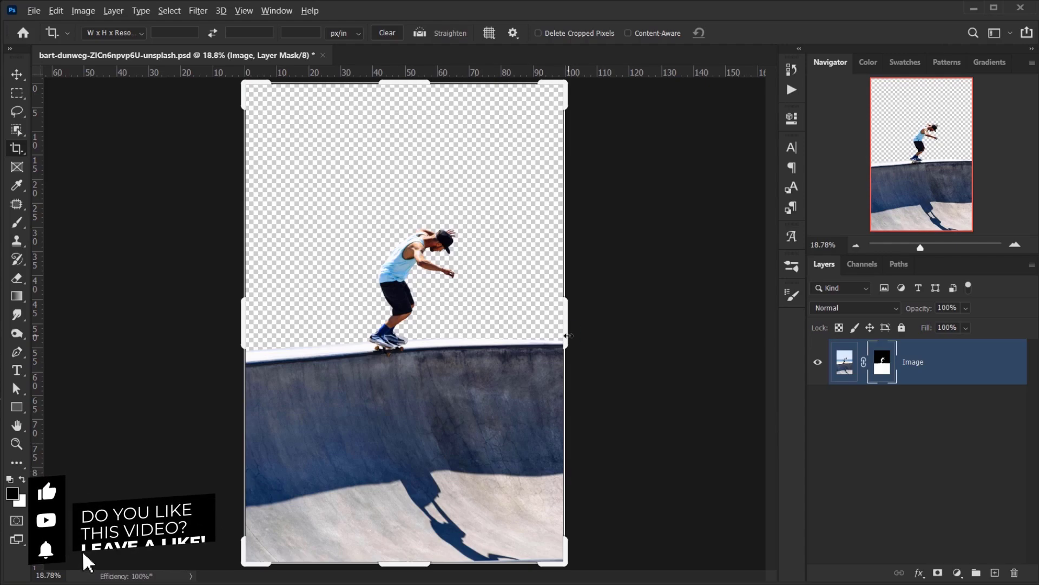
pyautogui.moveTo(571, 336); pyautogui.dragTo(636, 331)
pyautogui.scroll(-2, 509, 374)
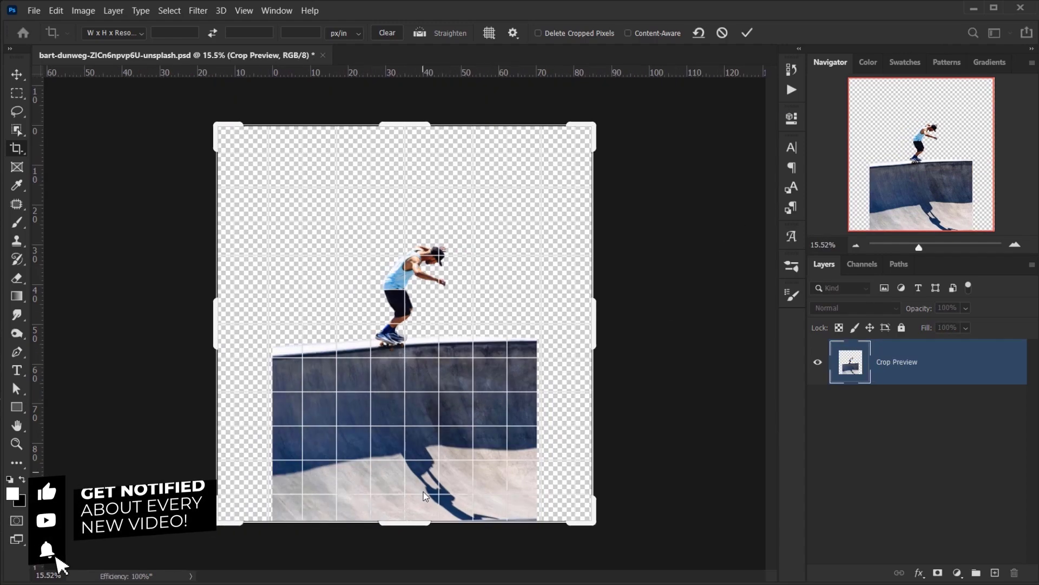
pyautogui.moveTo(423, 522); pyautogui.dragTo(414, 502)
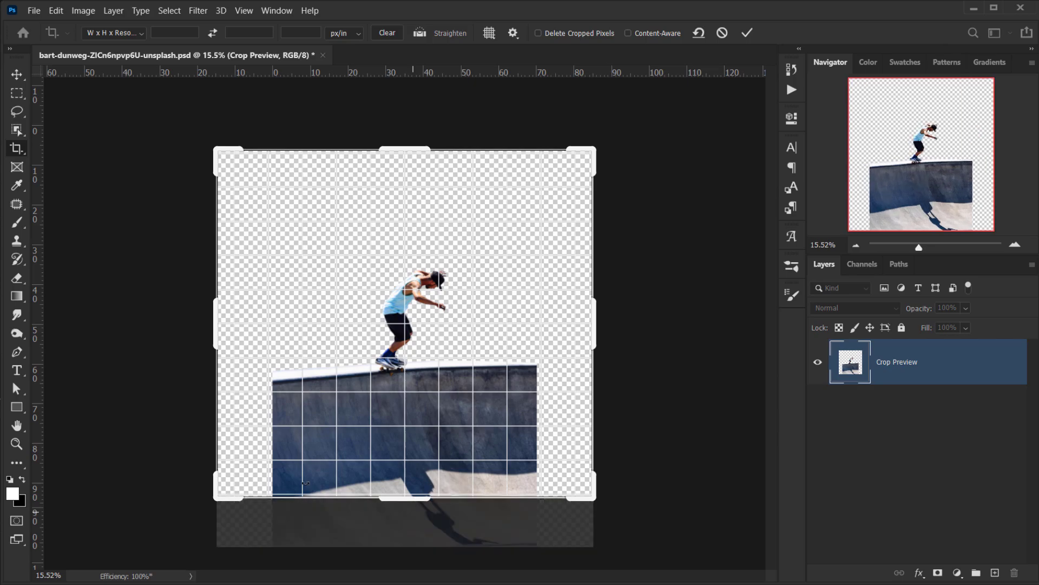
pyautogui.click(748, 33)
pyautogui.scroll(3, 422, 396)
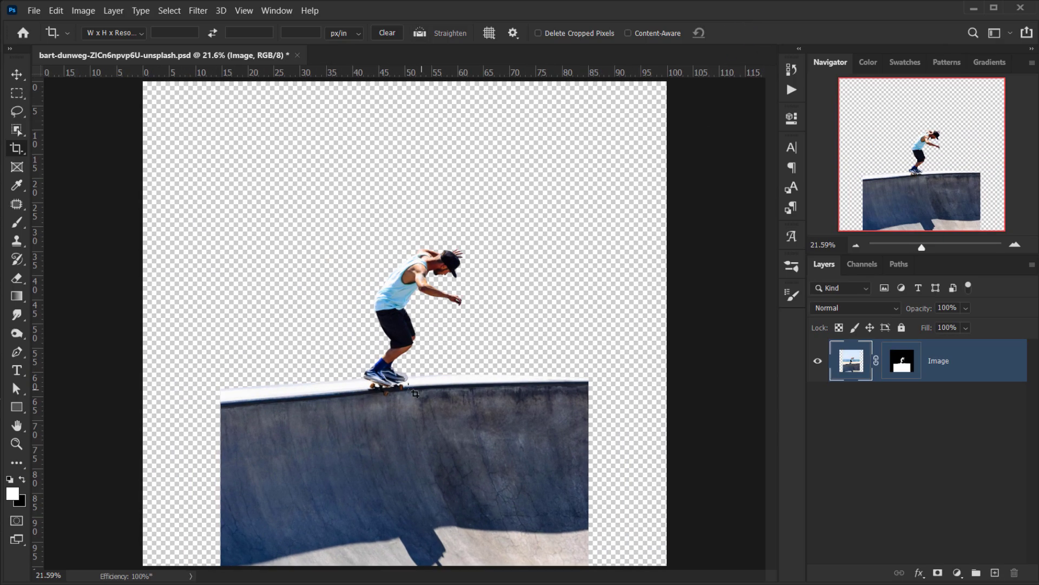
# Duplicate the Image layer and apply the layer mask of the copy
pyautogui.press('v')
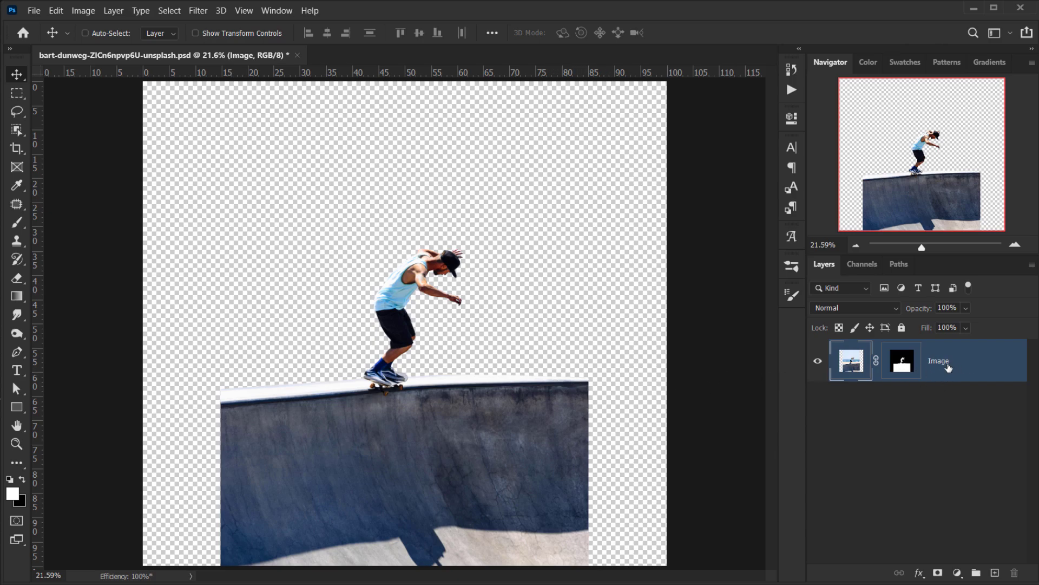
pyautogui.hotkey('ctrl', 'j')
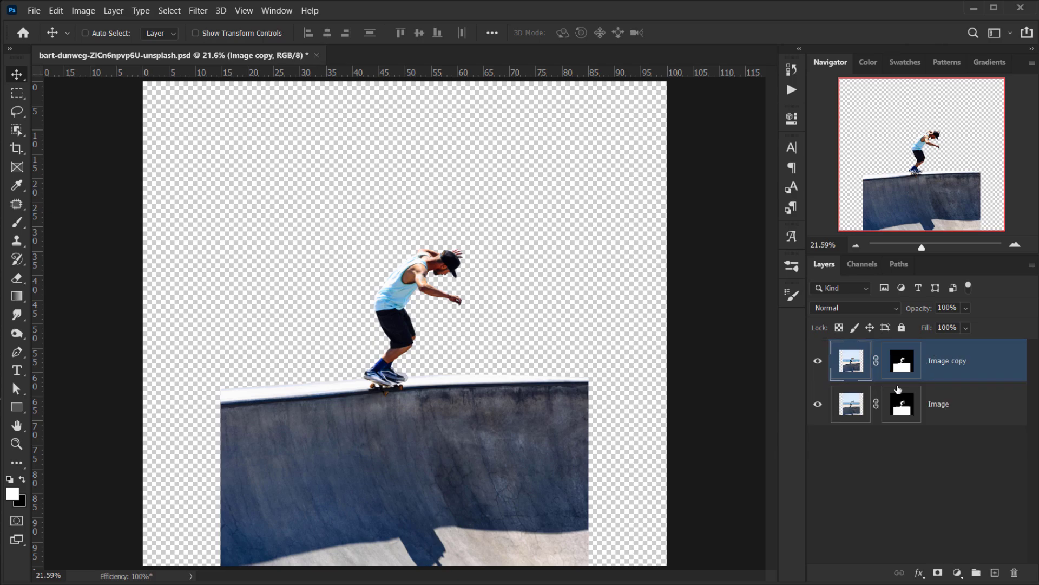
pyautogui.rightClick(903, 361)
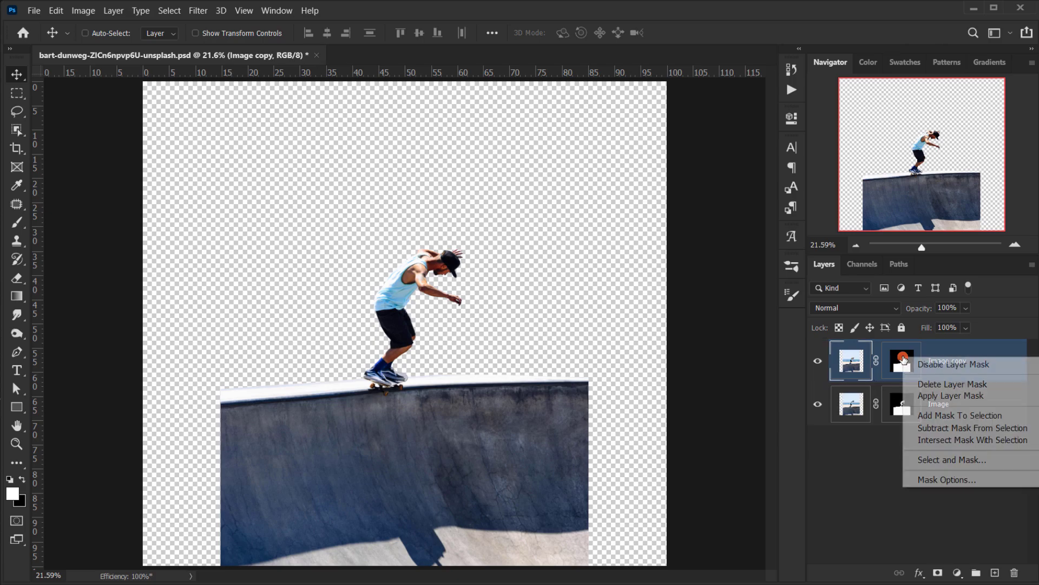
pyautogui.click(944, 396)
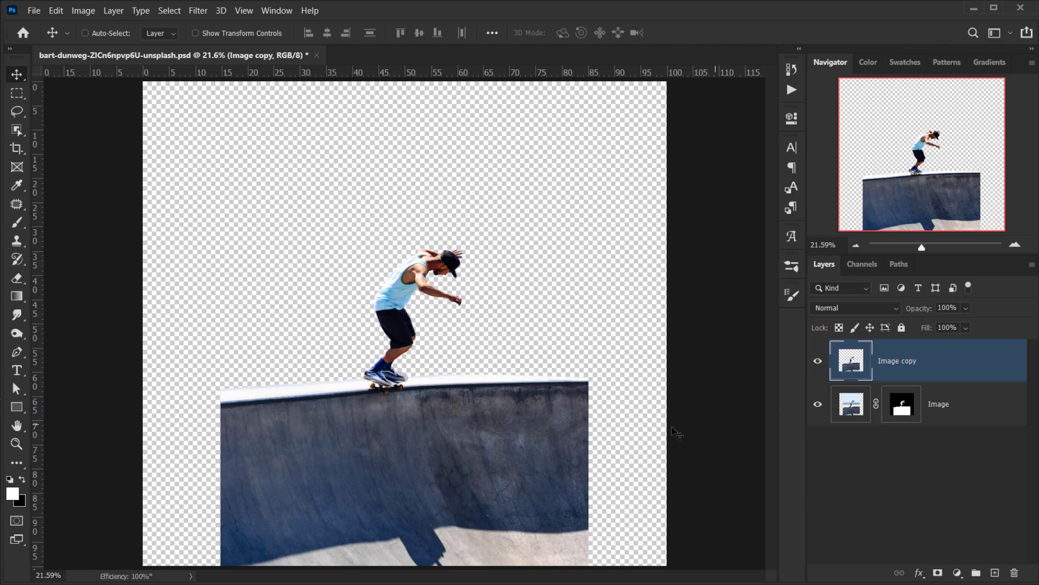
# Move the Image copy layer left so its bowl fills the empty left side of the canvas
pyautogui.moveTo(331, 454); pyautogui.dragTo(242, 462)
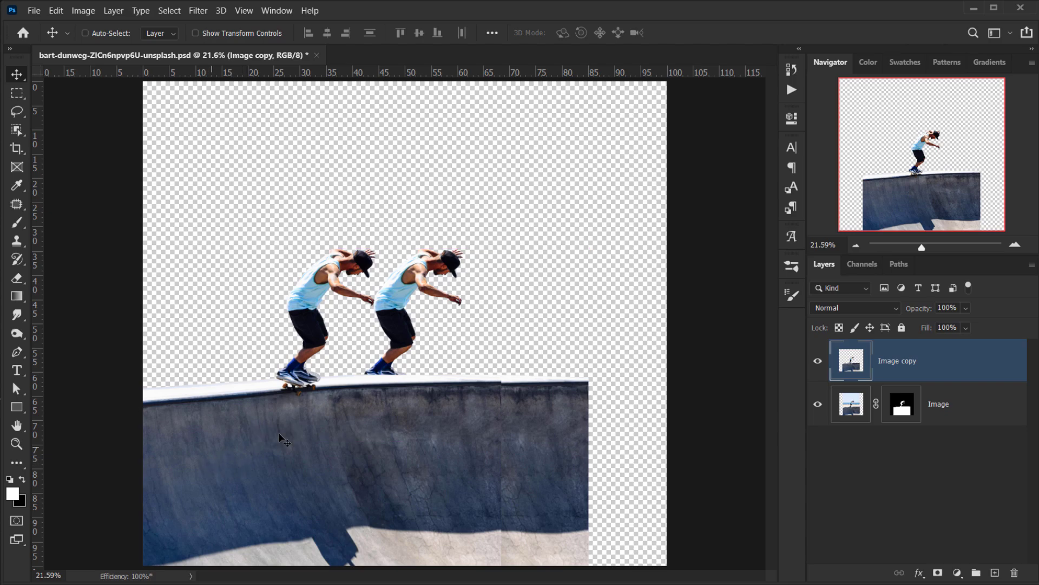
pyautogui.scroll(2, 509, 392)
pyautogui.moveTo(541, 392); pyautogui.dragTo(532, 397)
pyautogui.scroll(-2, 333, 481)
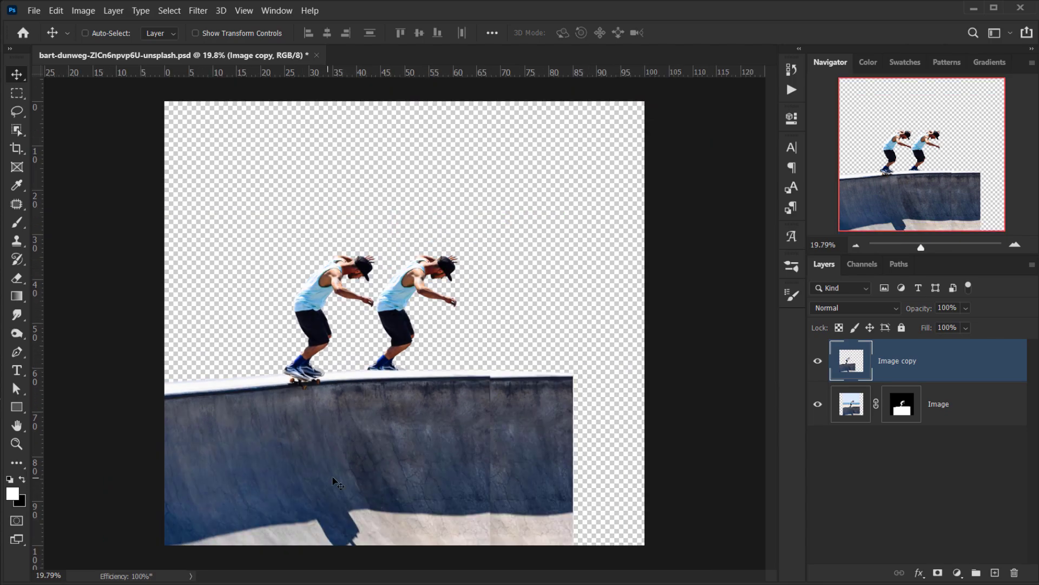
pyautogui.moveTo(356, 481); pyautogui.dragTo(347, 483)
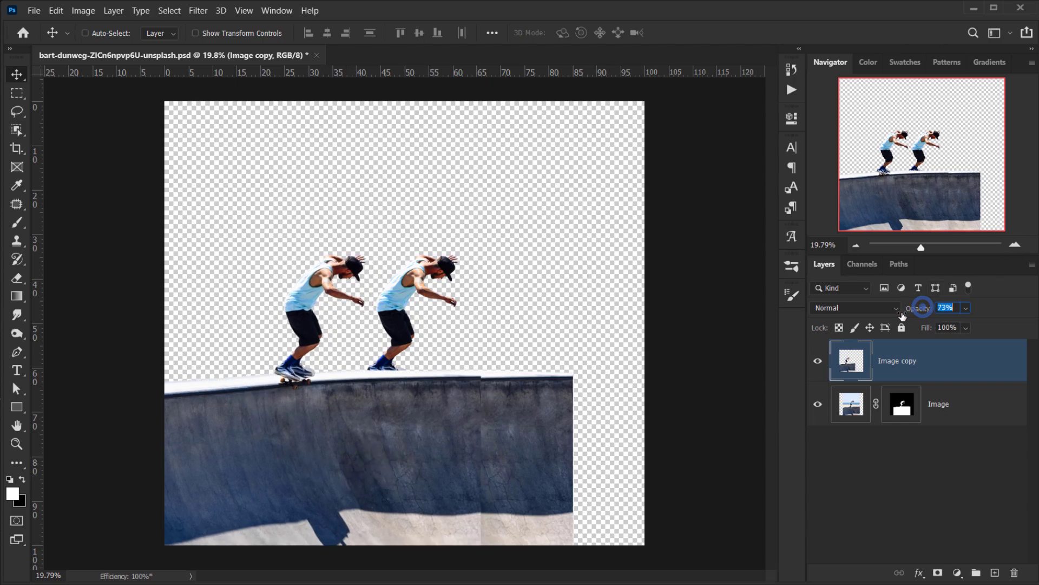
# Lower the Image copy layer's opacity to 65% and move it down to line up its bowl rim with the original
pyautogui.moveTo(903, 316); pyautogui.dragTo(898, 318)
pyautogui.scroll(3, 273, 453)
pyautogui.moveTo(207, 382); pyautogui.dragTo(211, 398)
# Rotate the Image copy layer by about -2.28° to match the rim's slope, and restore its opacity to 100%
pyautogui.hotkey('ctrl', 't')
pyautogui.moveTo(656, 314); pyautogui.dragTo(647, 293)
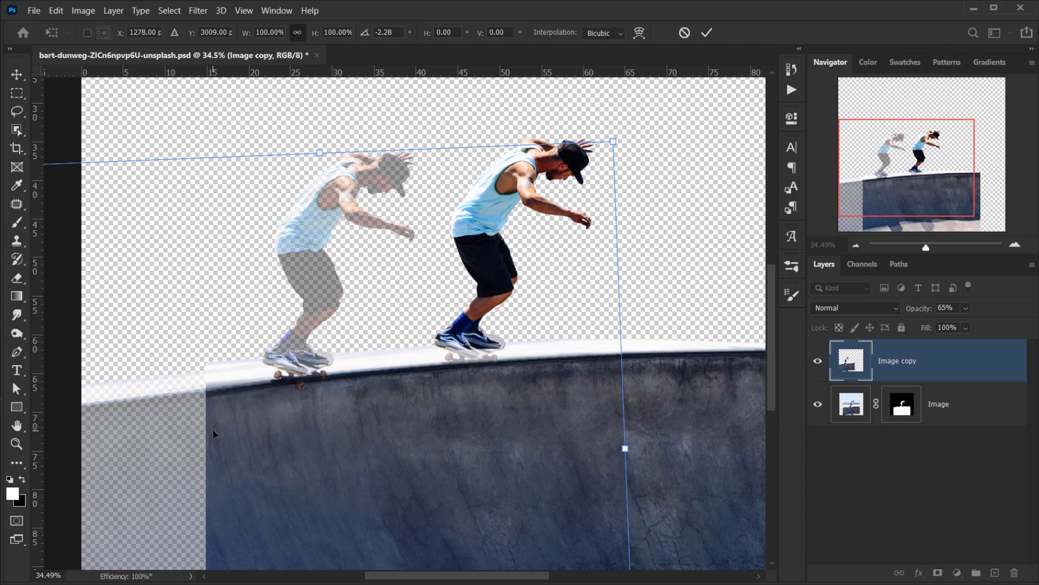
pyautogui.click(707, 33)
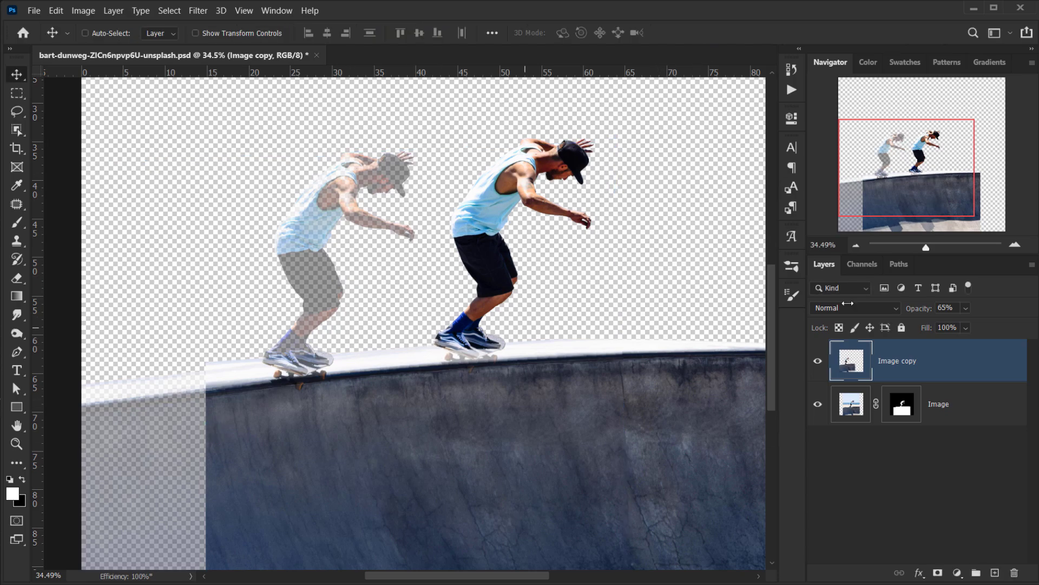
pyautogui.moveTo(921, 308); pyautogui.dragTo(921, 308)
pyautogui.scroll(-4, 234, 426)
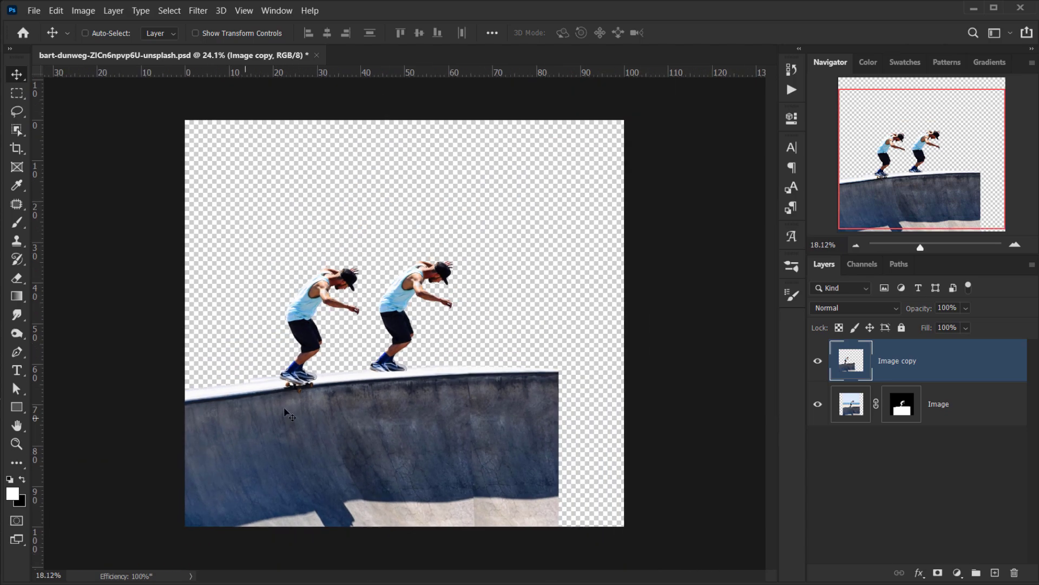
pyautogui.scroll(3, 320, 390)
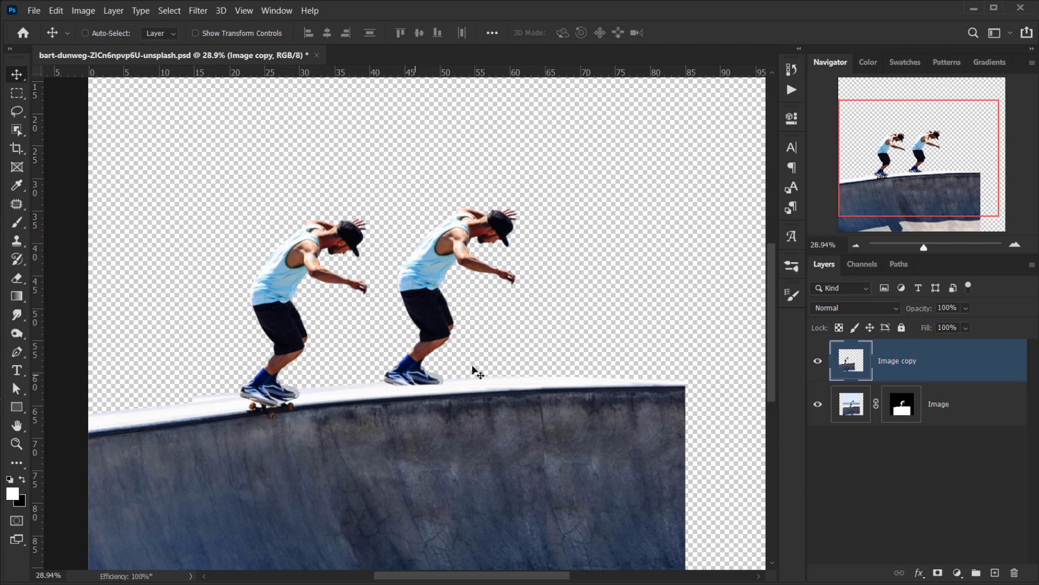
pyautogui.scroll(-2, 536, 389)
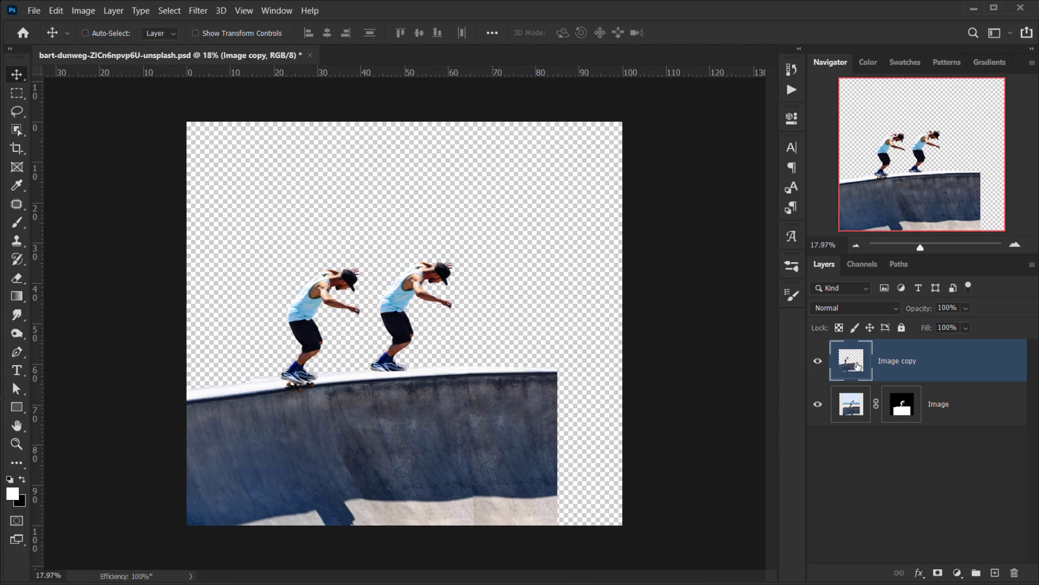
# Add a layer mask to Image copy and paint black with a soft 1627 px brush over the overlapping bowl, right skateboard and duplicate shadow
pyautogui.click(938, 572)
pyautogui.press('x')
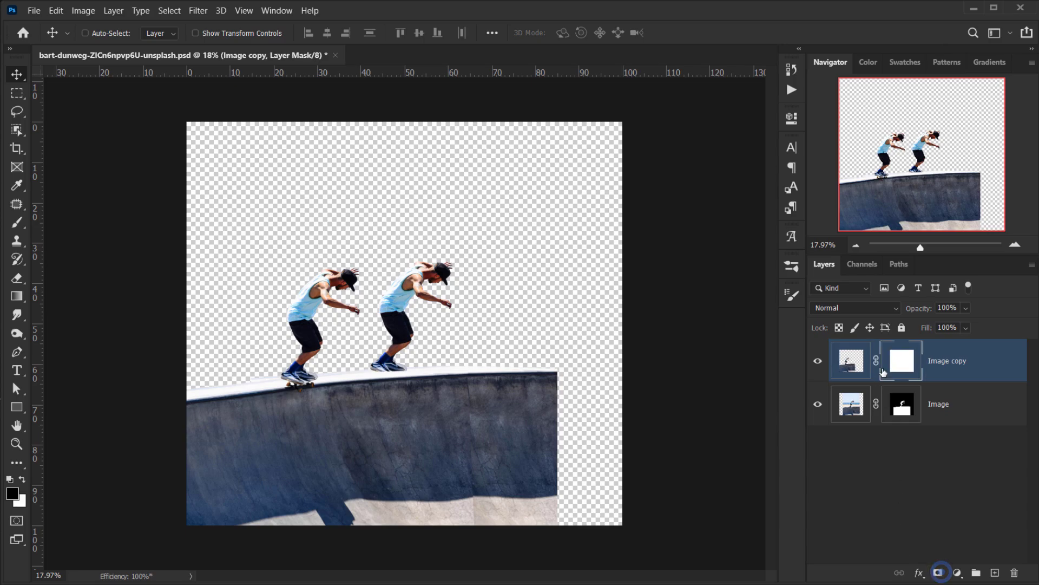
pyautogui.press('b')
pyautogui.moveTo(344, 371); pyautogui.dragTo(331, 372)
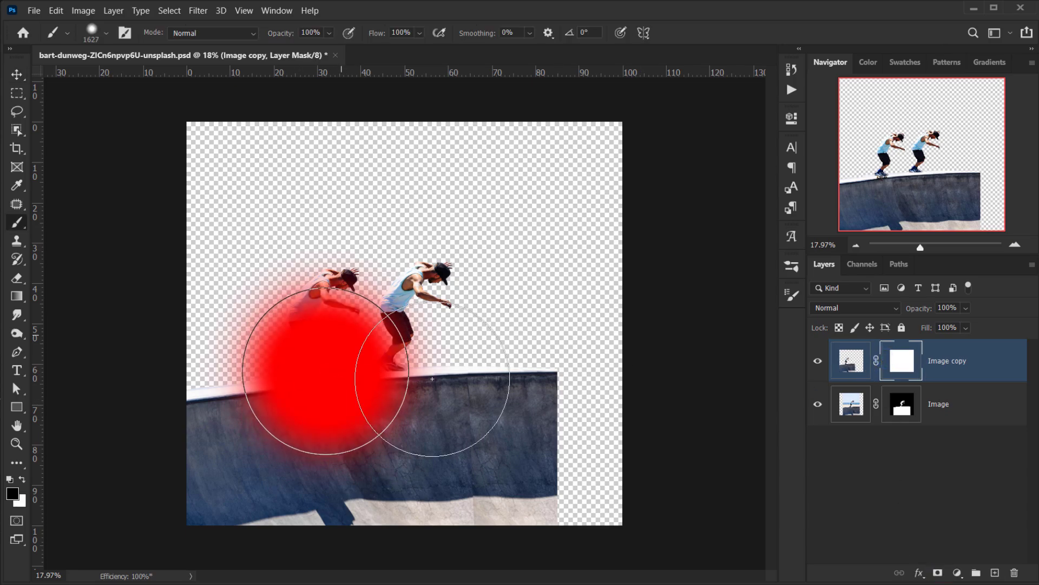
pyautogui.moveTo(437, 405)
pyautogui.mouseDown()
pyautogui.moveTo(455, 434)
pyautogui.moveTo(434, 437)
pyautogui.moveTo(404, 477)
pyautogui.mouseUp()
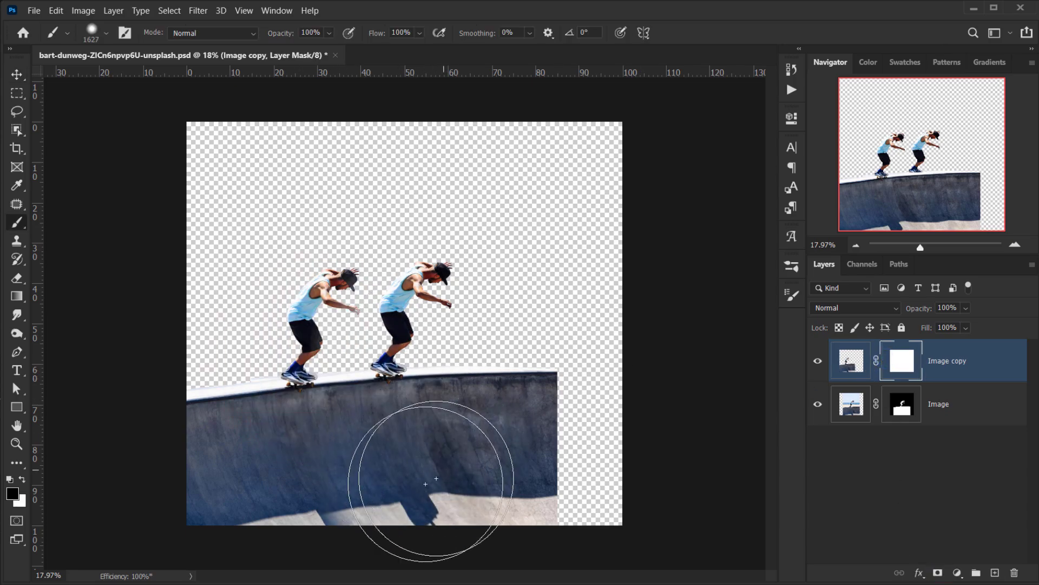
pyautogui.moveTo(324, 546); pyautogui.dragTo(314, 549)
# Paint white on the Image copy mask to restore the bowl's lower-left corner, refining the lower edge with a 799 px brush
pyautogui.press('x')
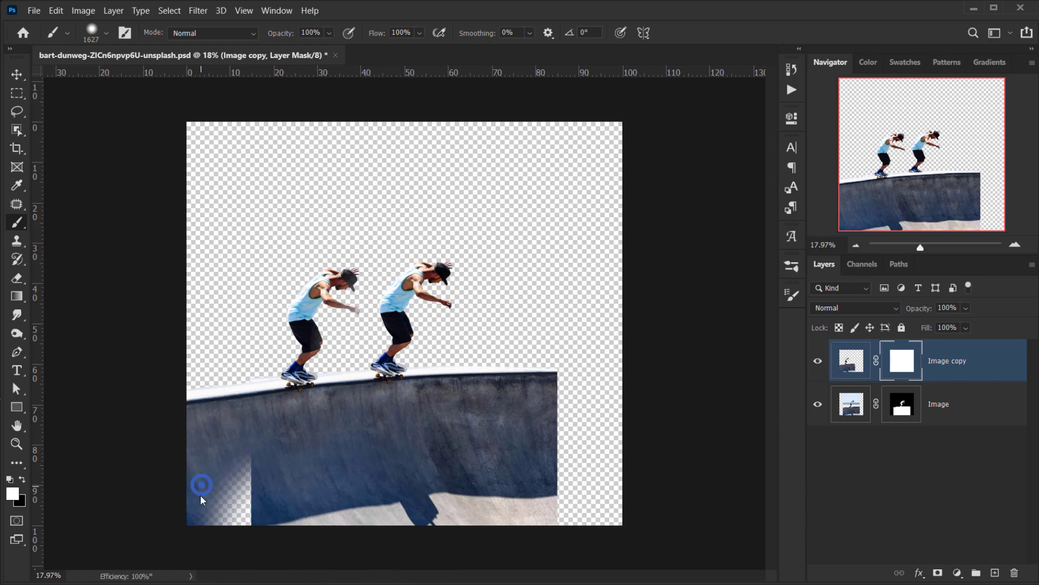
pyautogui.moveTo(201, 499); pyautogui.dragTo(214, 496)
pyautogui.moveTo(291, 512); pyautogui.dragTo(215, 531)
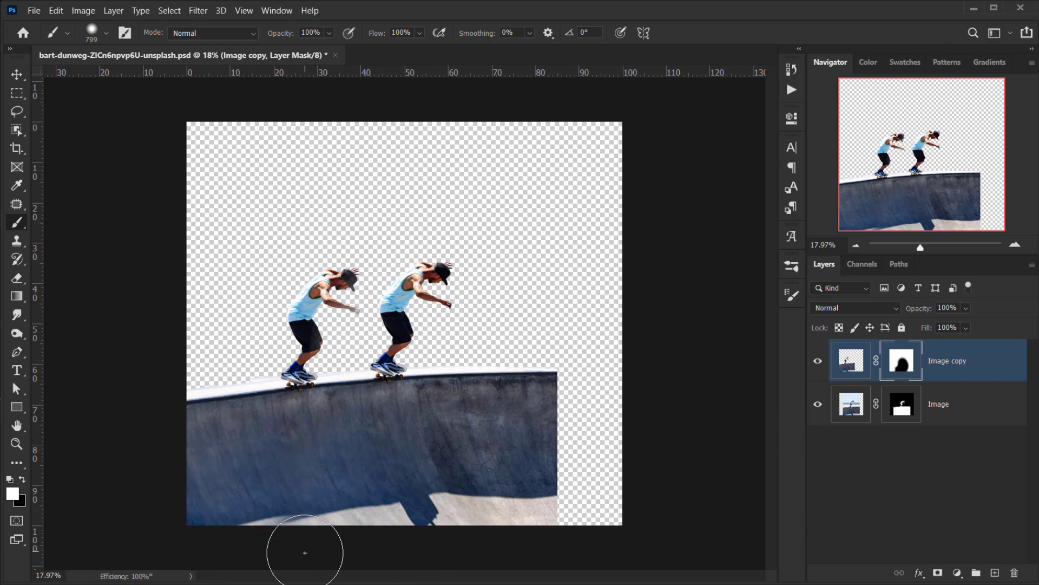
pyautogui.click(319, 557)
pyautogui.press('x')
pyautogui.click(328, 550)
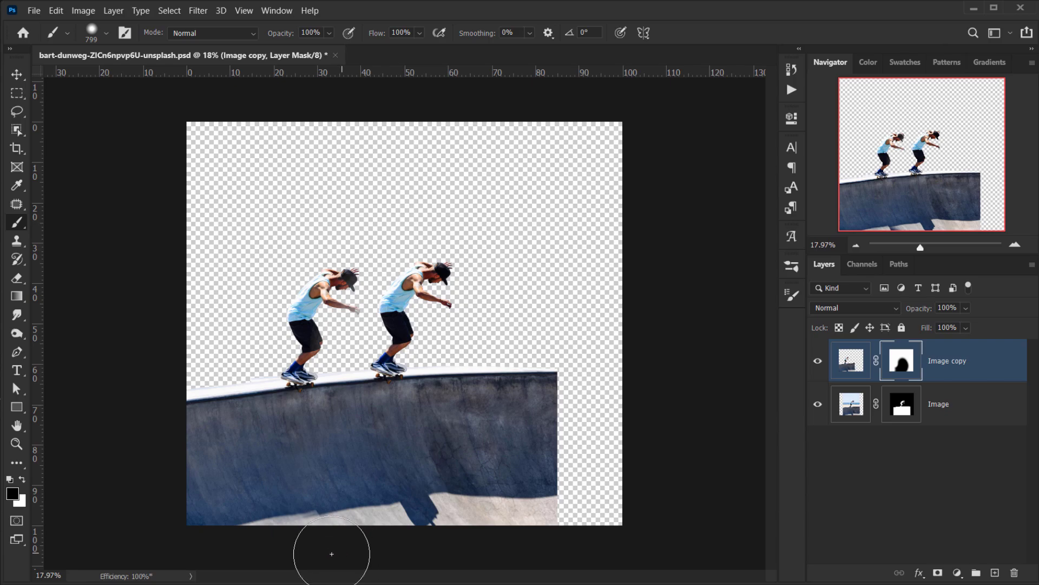
# Move the Image copy layer's content slightly down and scale it to about 105.80% so its bowl rim lines up with the original
pyautogui.click(849, 376)
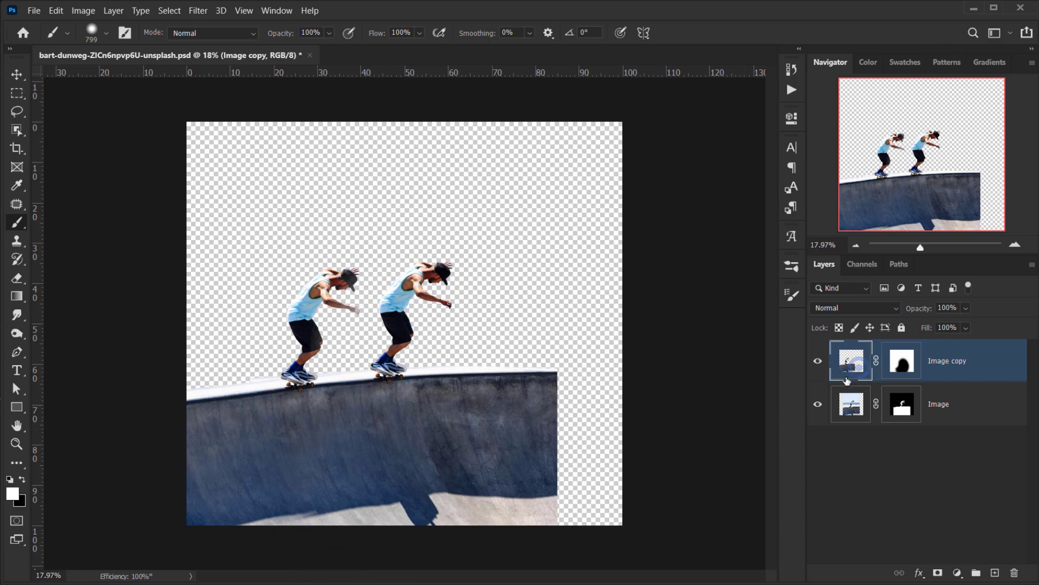
pyautogui.press('v')
pyautogui.moveTo(292, 498); pyautogui.dragTo(291, 504)
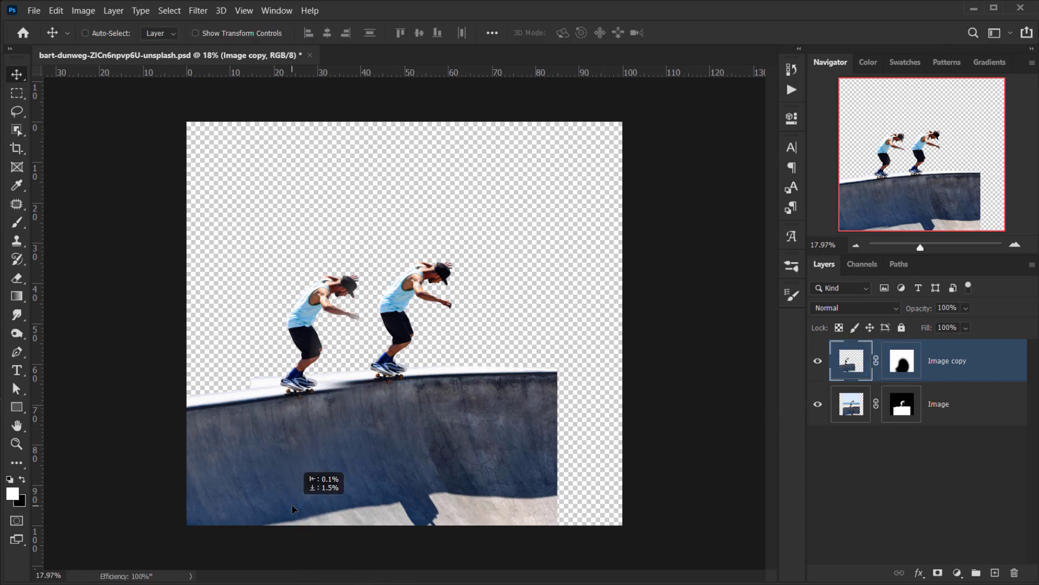
pyautogui.hotkey('ctrl', 't')
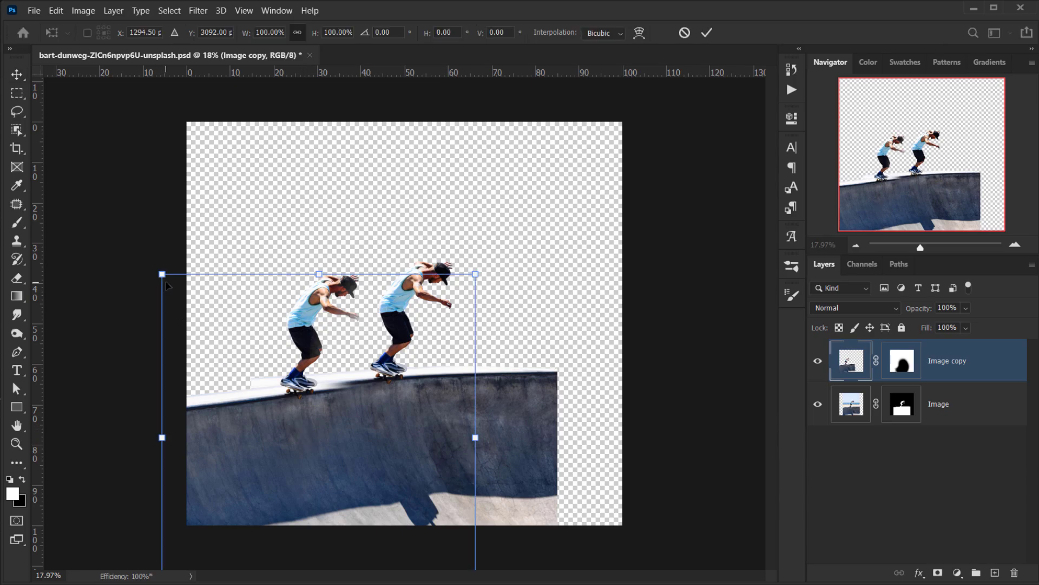
pyautogui.moveTo(161, 276); pyautogui.dragTo(144, 252)
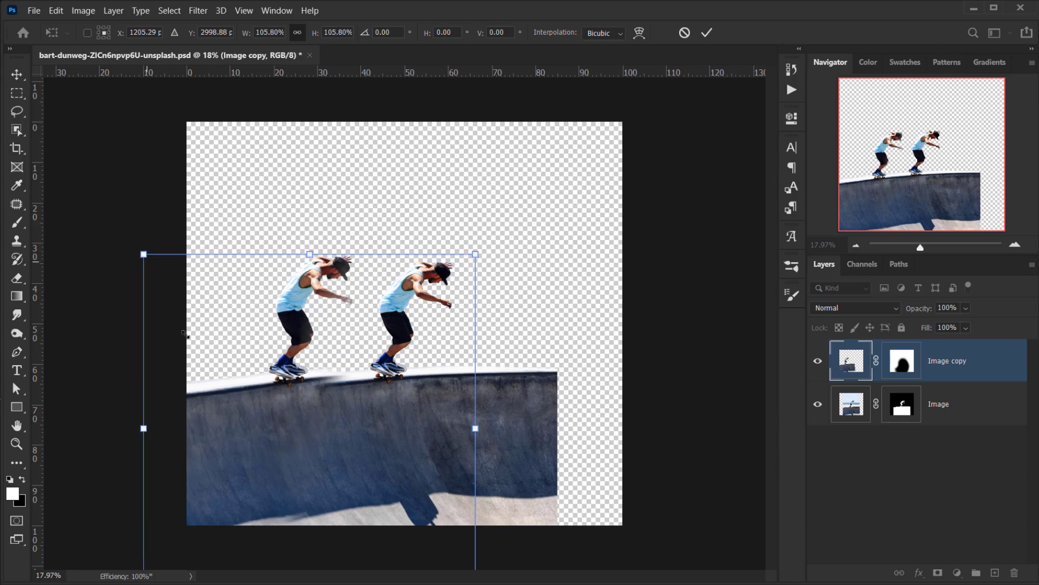
pyautogui.moveTo(248, 389); pyautogui.dragTo(250, 396)
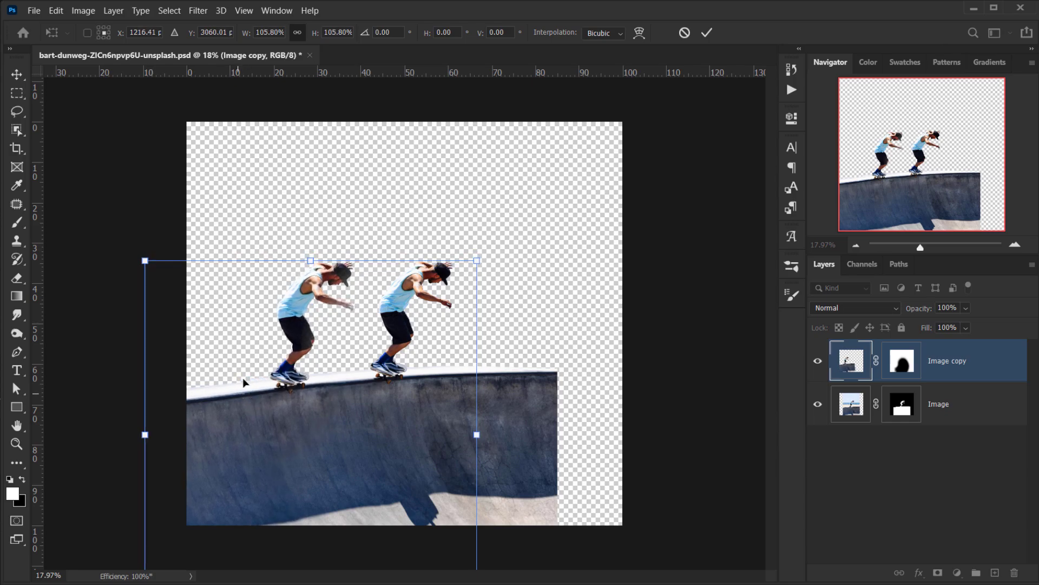
pyautogui.click(708, 32)
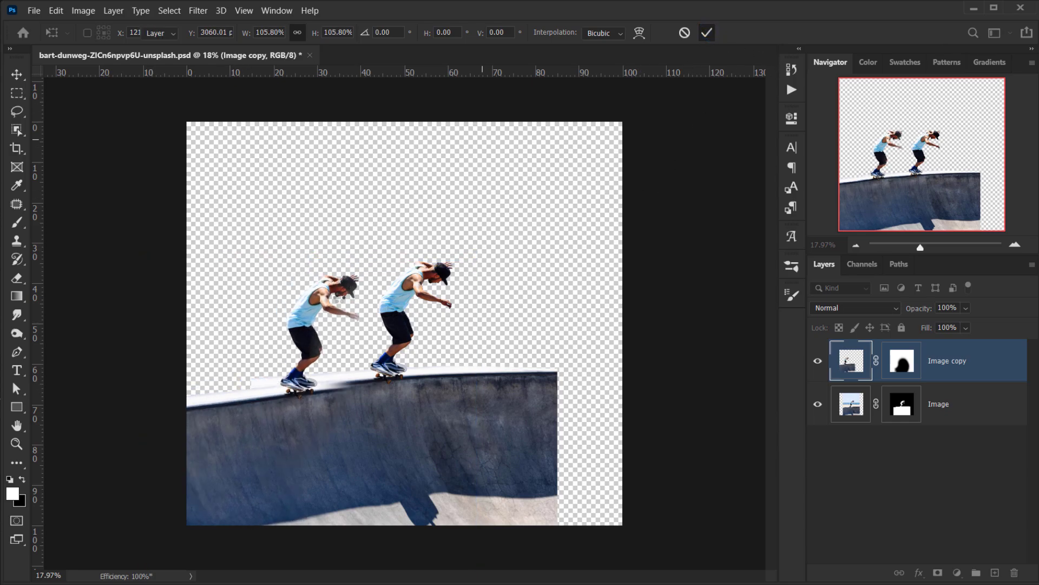
# Paint black on the Image copy mask with a 799 px brush to hide the duplicate skateboarder, using a 158 px brush near the rim
pyautogui.scroll(3, 328, 352)
pyautogui.click(904, 368)
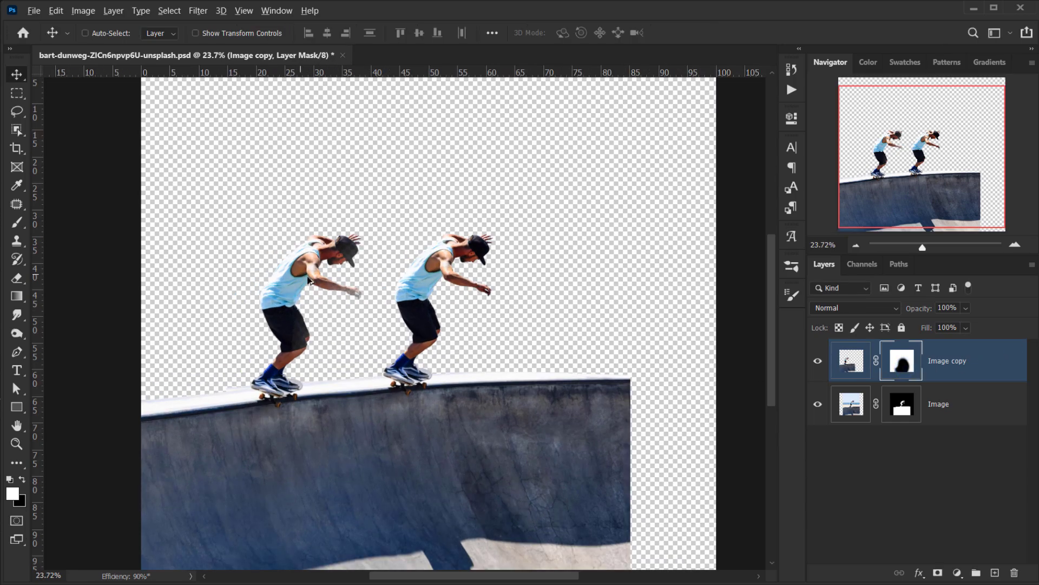
pyautogui.press('b')
pyautogui.press('x')
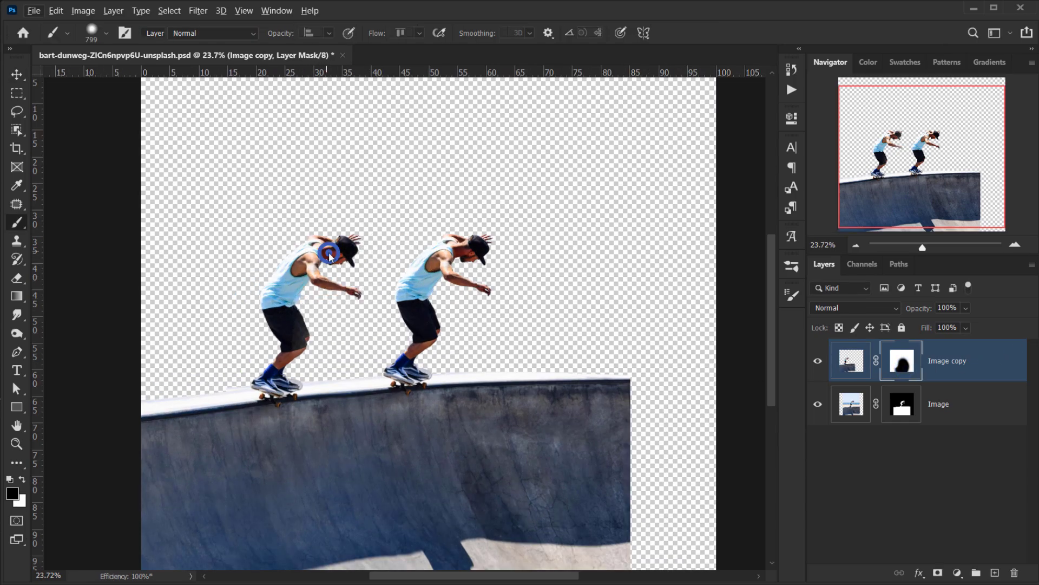
pyautogui.moveTo(329, 252)
pyautogui.mouseDown()
pyautogui.moveTo(288, 341)
pyautogui.moveTo(289, 364)
pyautogui.moveTo(281, 343)
pyautogui.mouseUp()
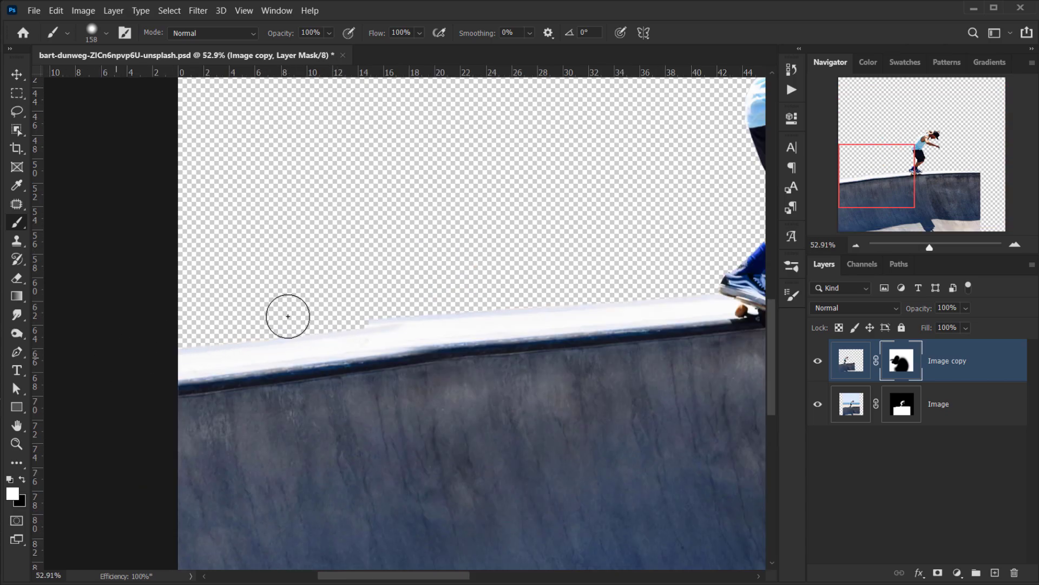
pyautogui.press('x')
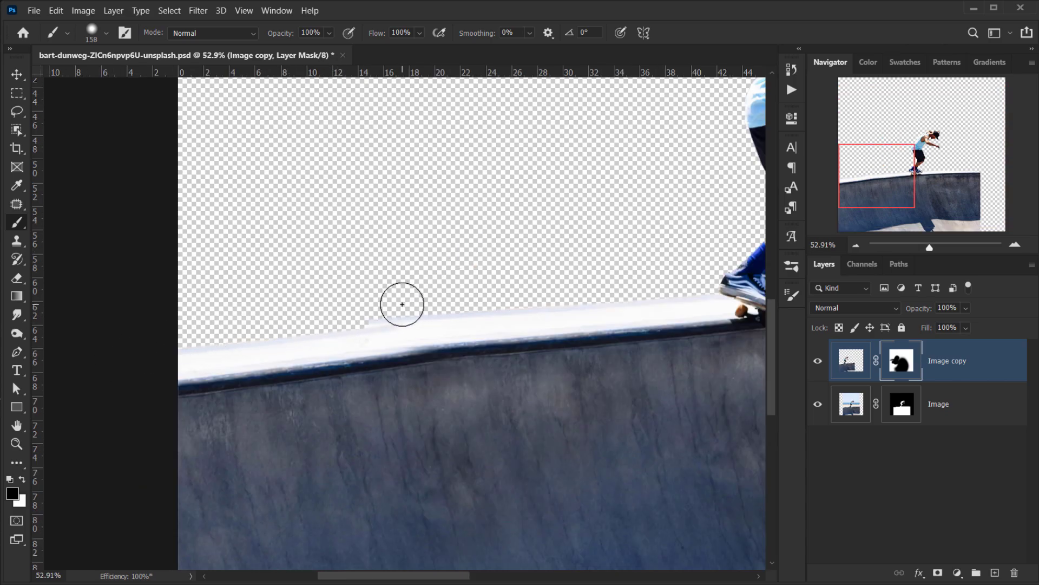
pyautogui.scroll(-5, 531, 378)
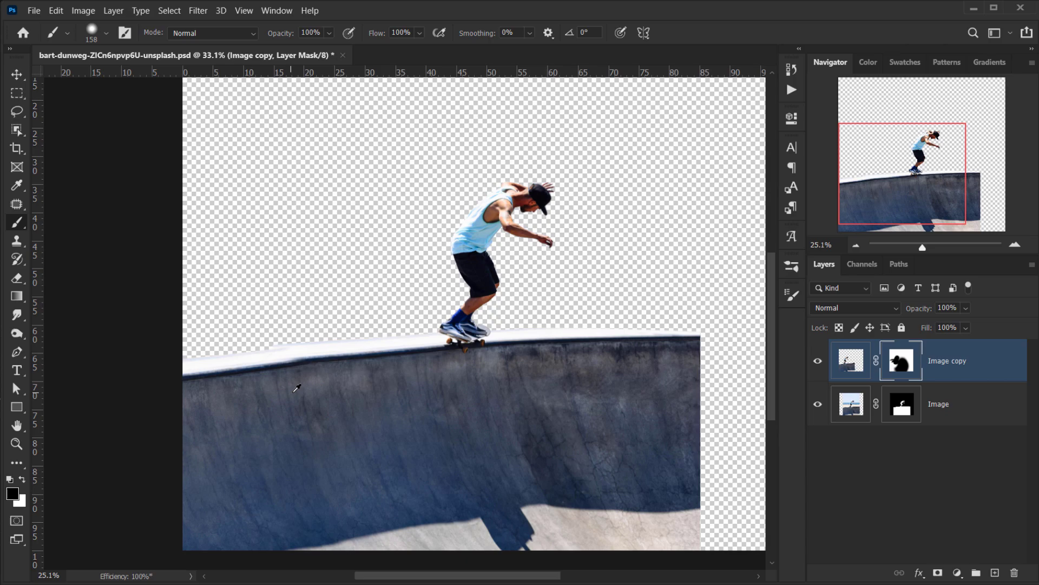
# Rotate Image copy by about 0.85° and nudge it slightly up to smooth the rim's join with the original
pyautogui.scroll(-1, 296, 387)
pyautogui.click(851, 360)
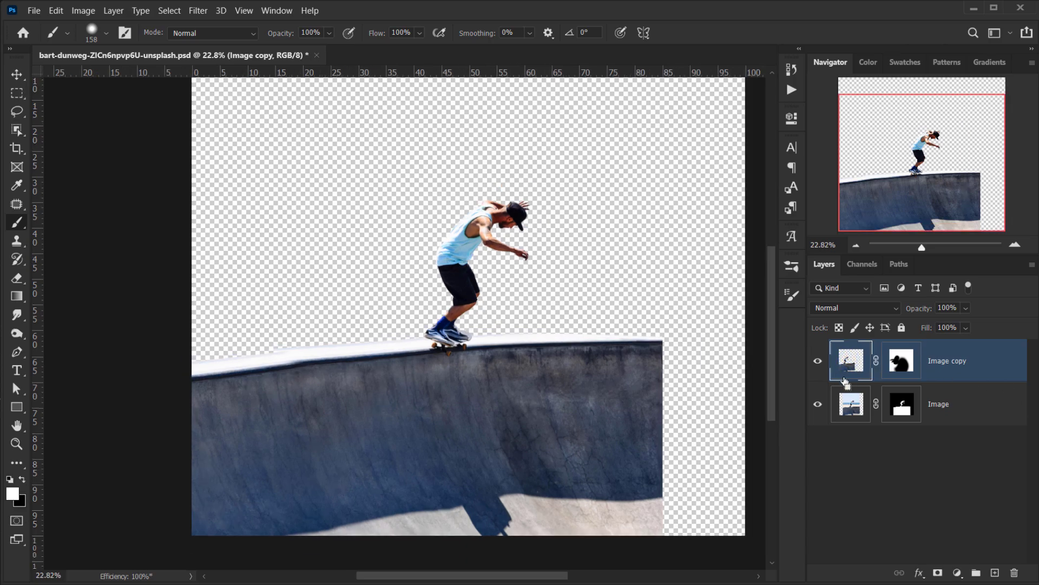
pyautogui.hotkey('ctrl', 't')
pyautogui.moveTo(640, 242); pyautogui.dragTo(642, 246)
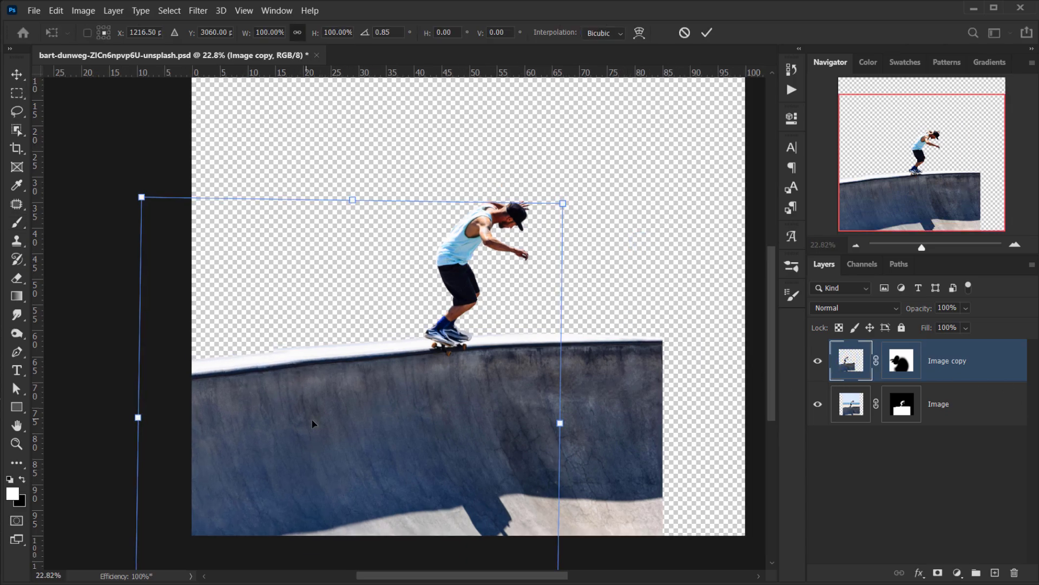
pyautogui.moveTo(312, 423); pyautogui.dragTo(314, 422)
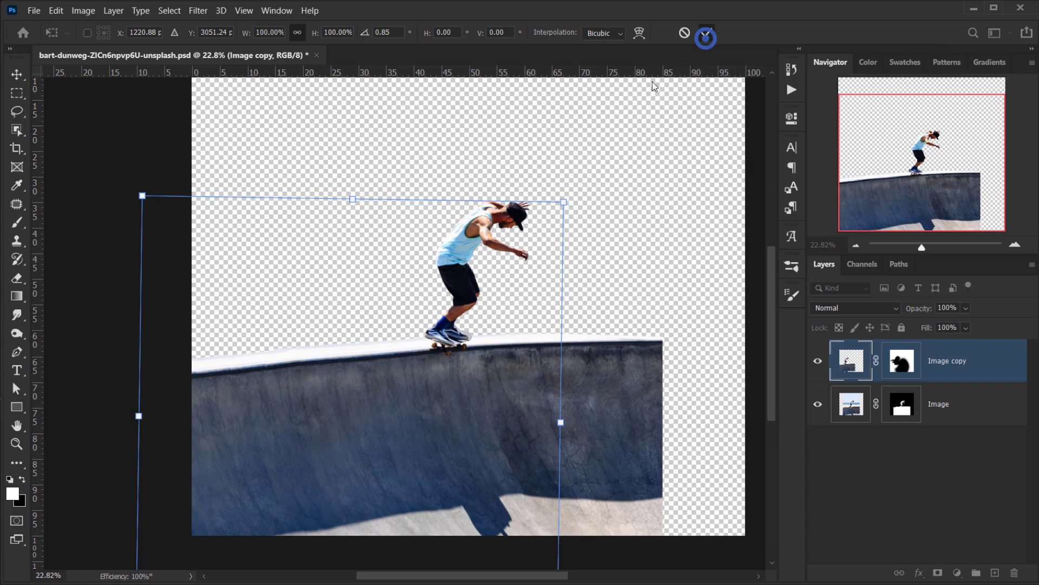
pyautogui.click(705, 36)
# Duplicate the Image copy layer and delete the duplicate's layer mask
pyautogui.press('b')
pyautogui.hotkey('ctrl', 'j')
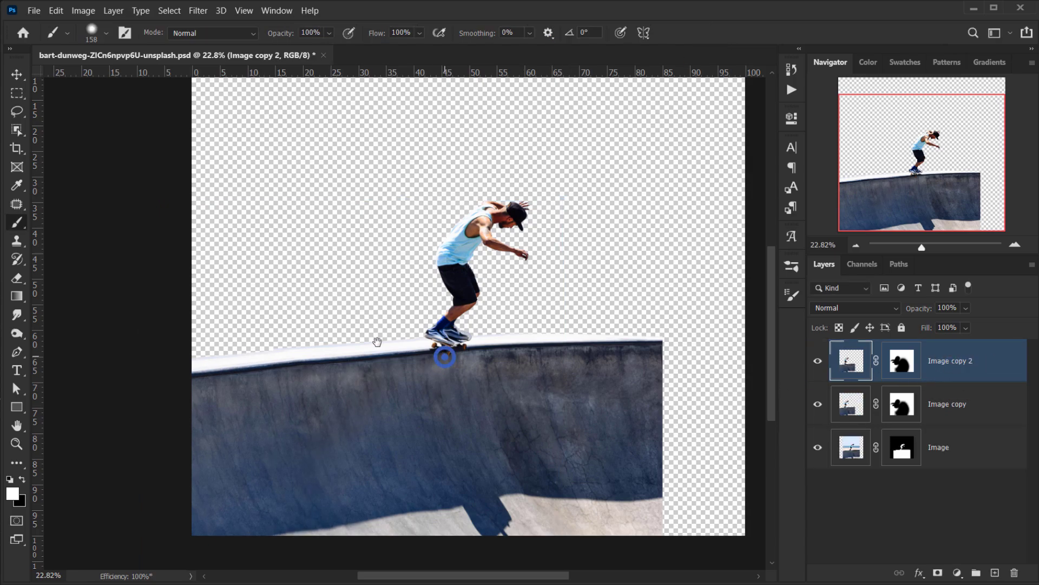
pyautogui.moveTo(377, 341); pyautogui.dragTo(284, 318)
pyautogui.moveTo(907, 363); pyautogui.dragTo(1016, 573)
pyautogui.click(586, 235)
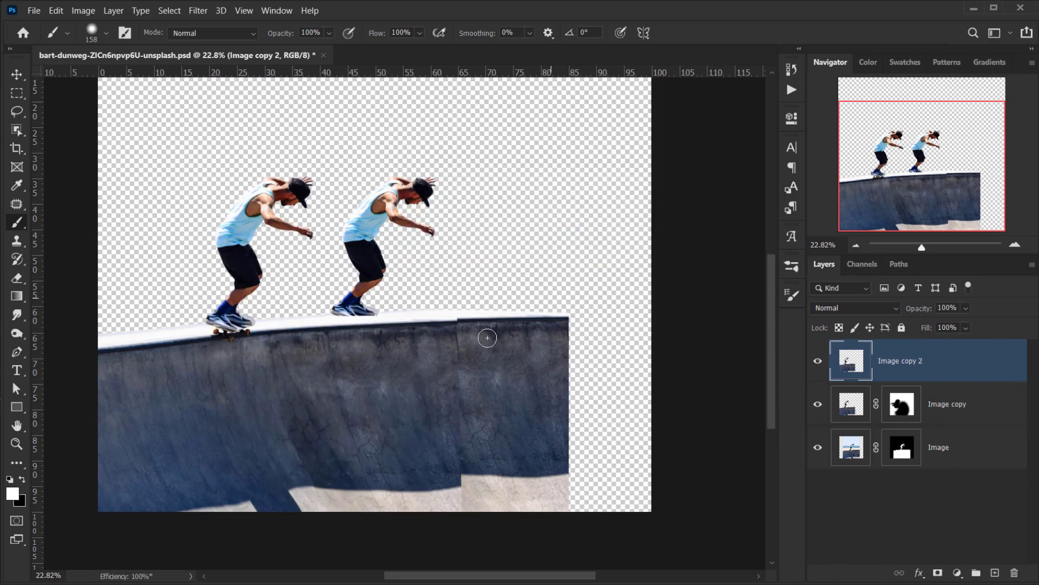
# Move Image copy 2 over the canvas's empty right side, rotate it by about 3.95° to follow the rim, and lower its opacity to 77%
pyautogui.press('v')
pyautogui.moveTo(307, 358); pyautogui.dragTo(502, 355)
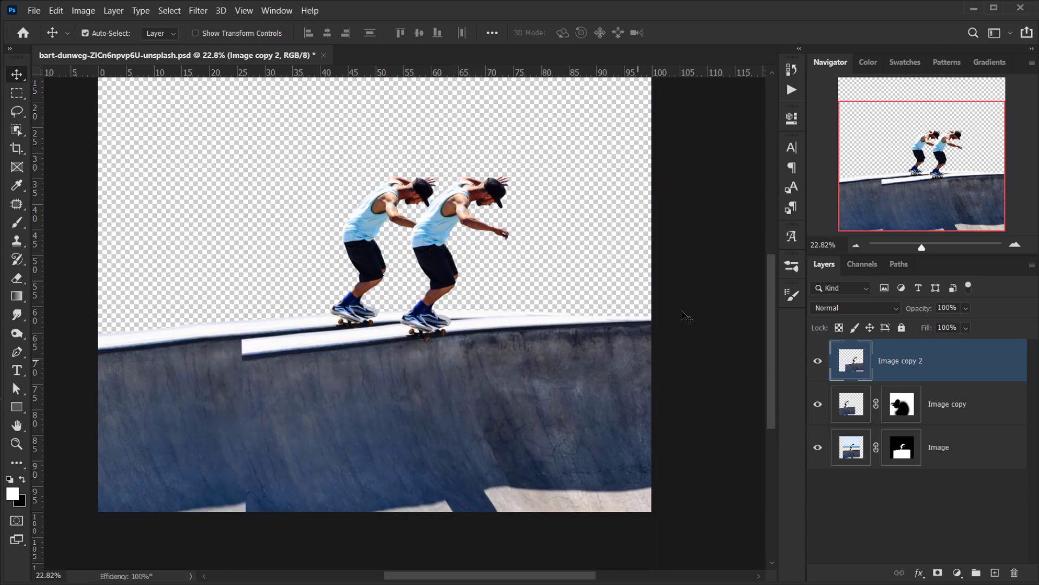
pyautogui.hotkey('ctrl', 't')
pyautogui.moveTo(691, 177); pyautogui.dragTo(699, 193)
pyautogui.moveTo(593, 371); pyautogui.dragTo(596, 358)
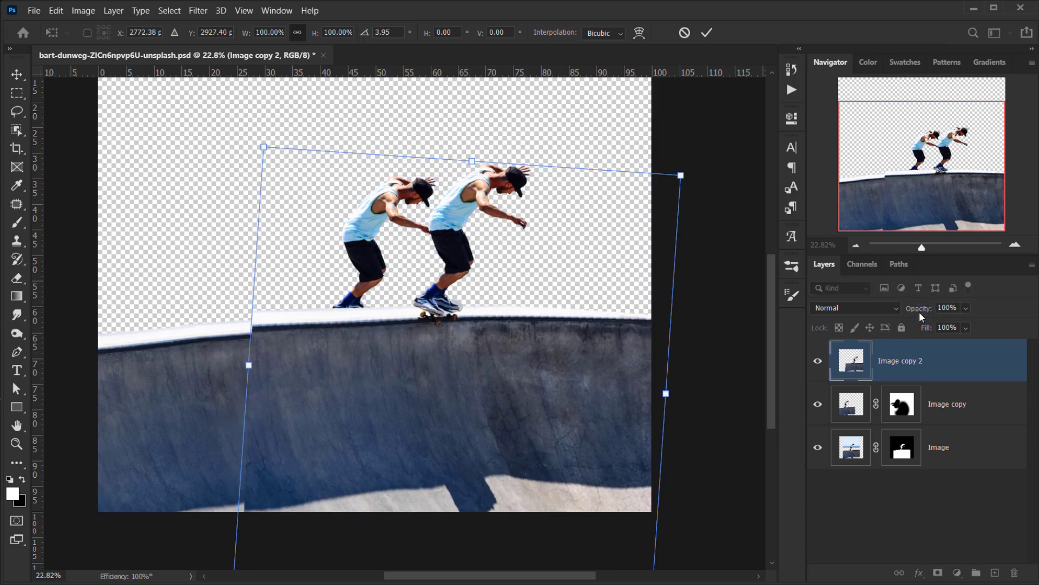
pyautogui.moveTo(924, 317); pyautogui.dragTo(911, 317)
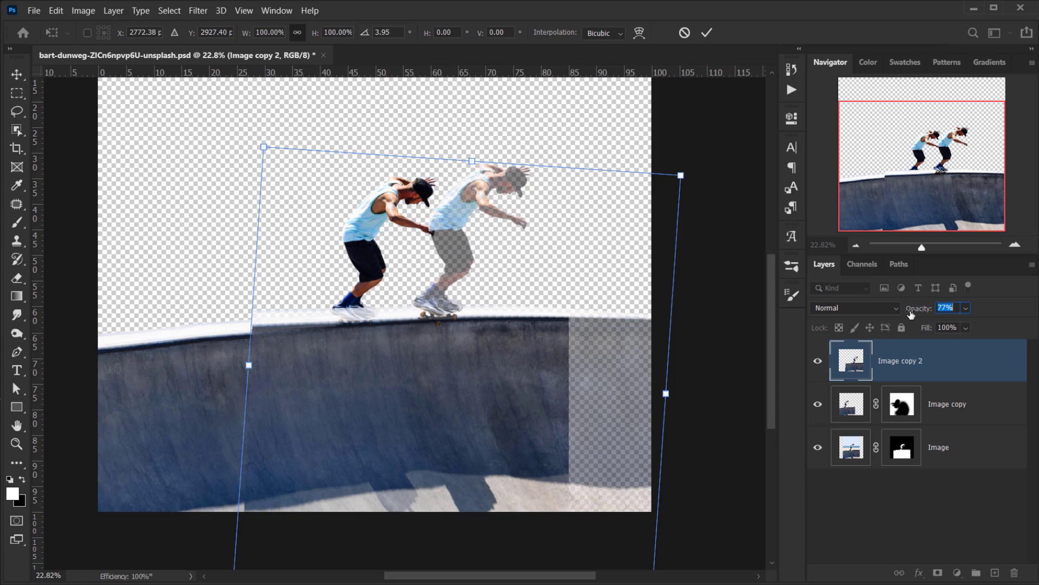
pyautogui.click(703, 37)
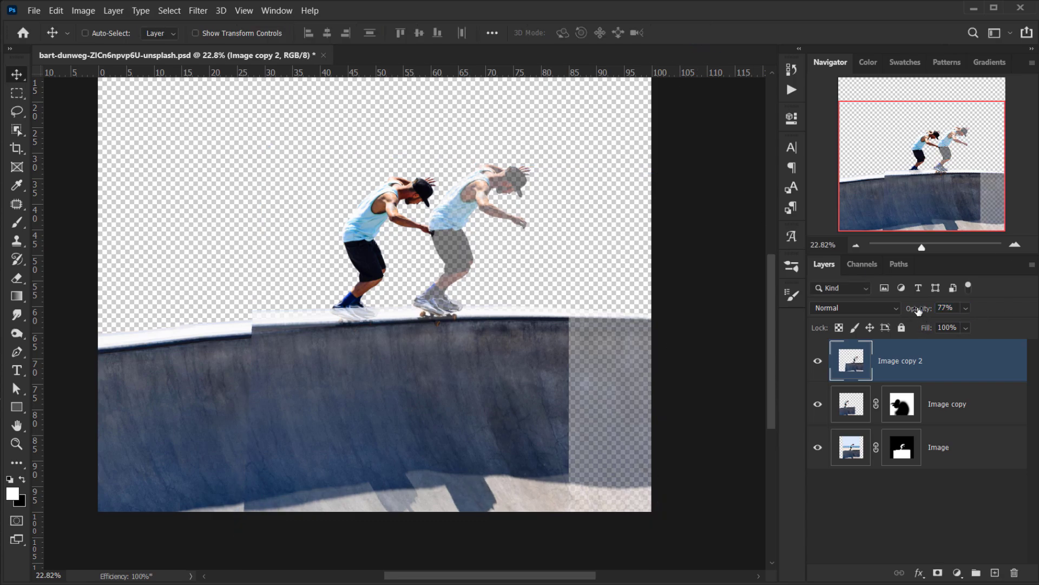
# Add a layer mask to Image copy 2 and paint black with an 859 px brush over its left edge and the duplicate skateboarder
pyautogui.click(938, 572)
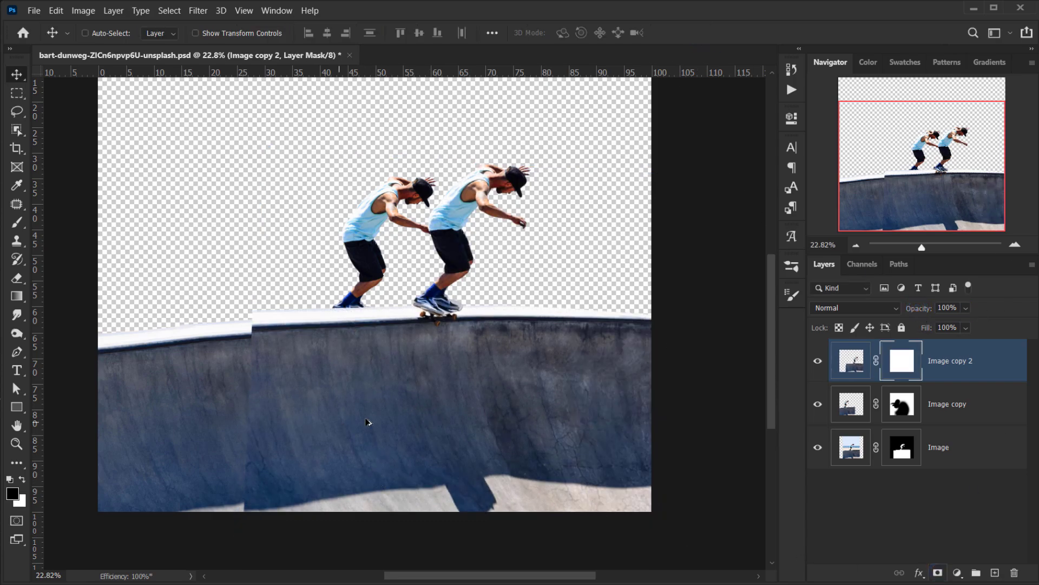
pyautogui.press('b')
pyautogui.moveTo(234, 353); pyautogui.dragTo(275, 354)
pyautogui.moveTo(284, 354)
pyautogui.mouseDown()
pyautogui.moveTo(269, 339)
pyautogui.moveTo(287, 495)
pyautogui.moveTo(415, 434)
pyautogui.moveTo(417, 482)
pyautogui.moveTo(457, 497)
pyautogui.moveTo(410, 317)
pyautogui.moveTo(480, 193)
pyautogui.moveTo(429, 283)
pyautogui.moveTo(478, 229)
pyautogui.moveTo(519, 243)
pyautogui.moveTo(497, 185)
pyautogui.moveTo(343, 259)
pyautogui.moveTo(304, 313)
pyautogui.moveTo(302, 269)
pyautogui.mouseUp()
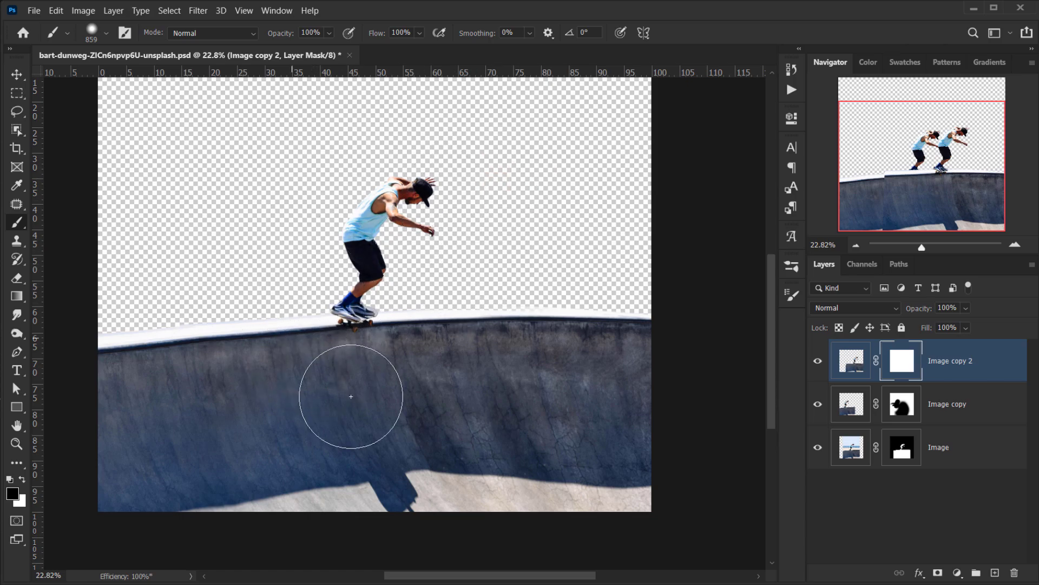
pyautogui.scroll(-5, 383, 452)
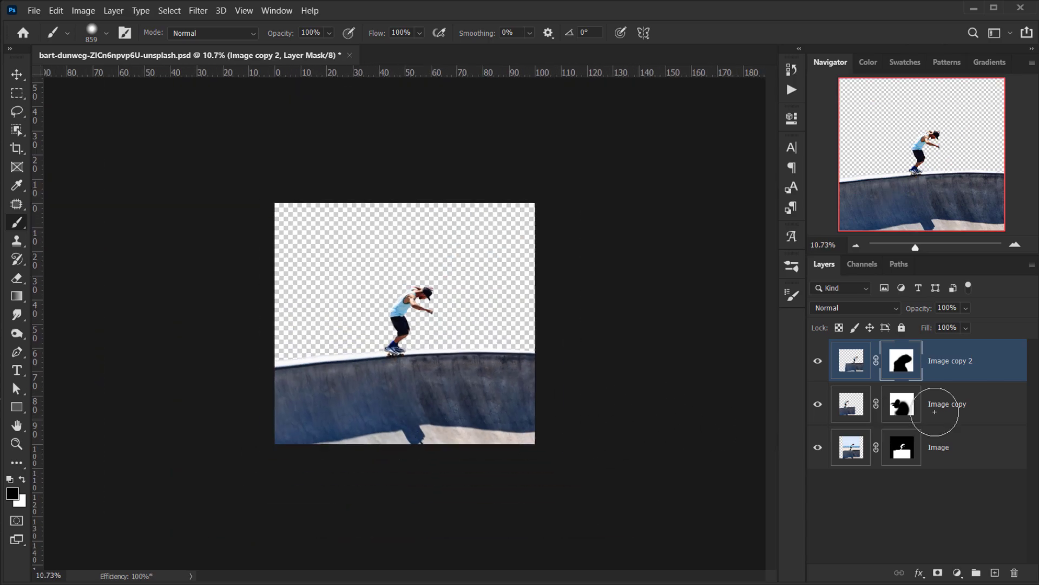
pyautogui.hotkey('ctrl', '0')
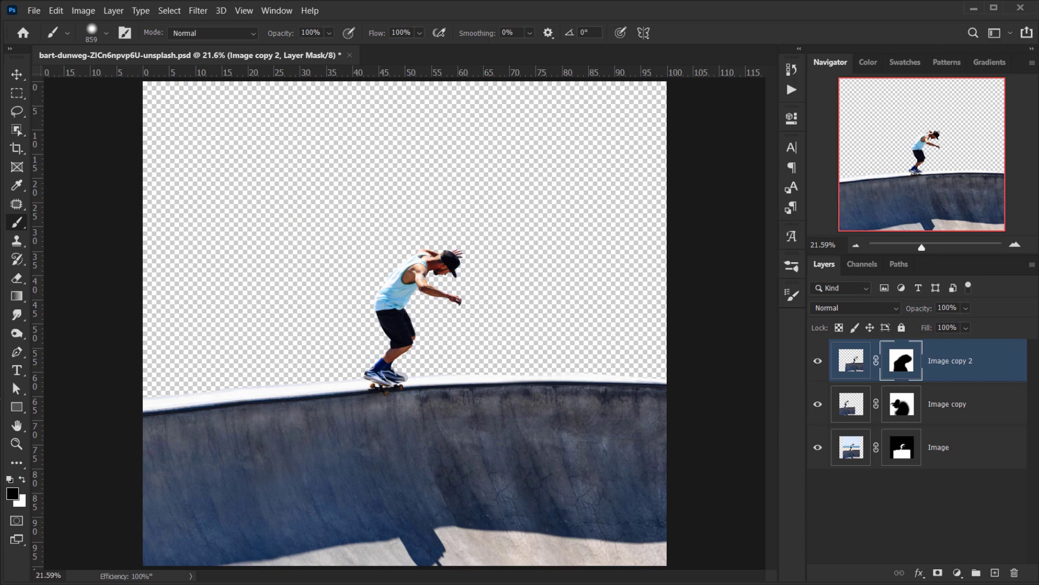
# Place the starry sky JPG from the Surreal Skating folder into the skateboarder document
pyautogui.moveTo(182, 584)
pyautogui.press('v')
pyautogui.click(181, 552)
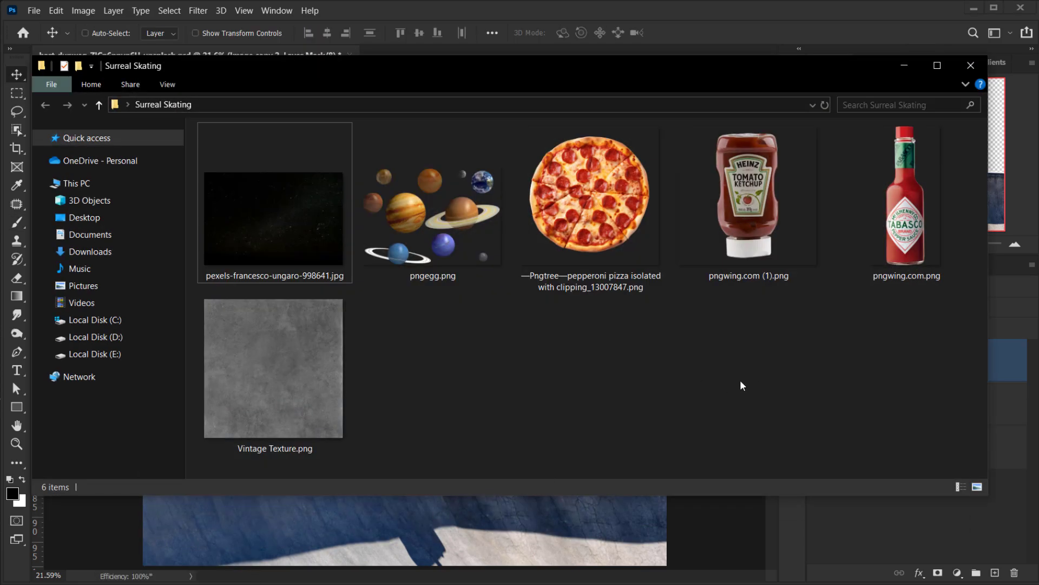
pyautogui.click(249, 244)
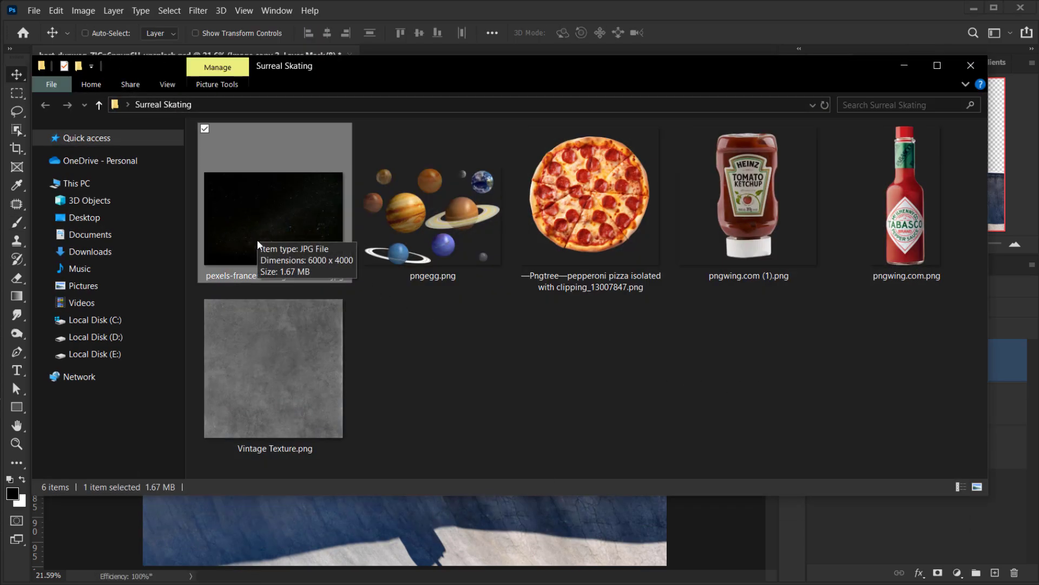
pyautogui.moveTo(252, 203); pyautogui.dragTo(408, 525)
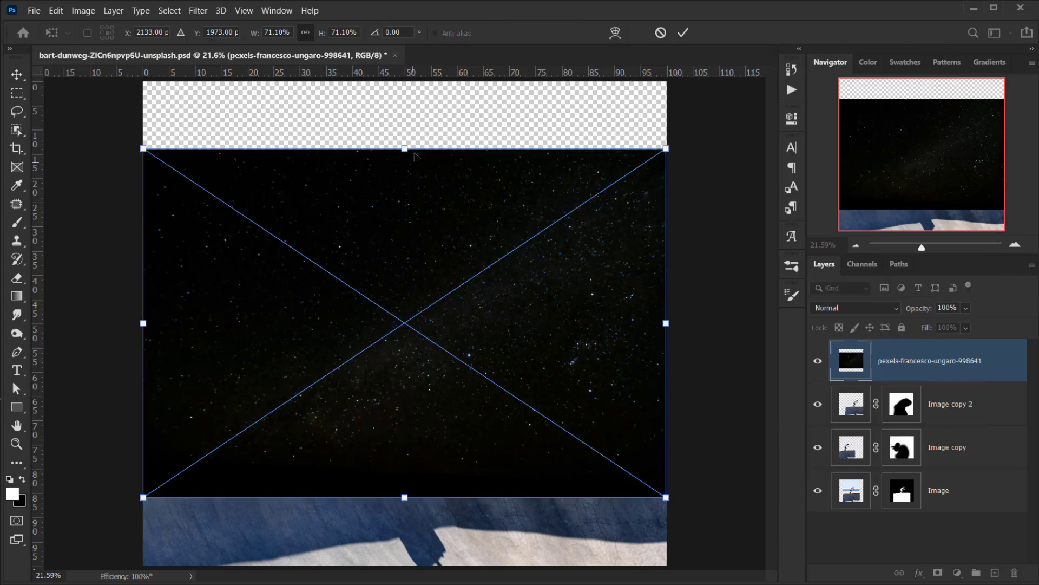
# Move the starry sky up over the canvas's upper part, scale it to about 72.82%, and put its layer beneath the Image layer
pyautogui.moveTo(461, 228); pyautogui.dragTo(463, 156)
pyautogui.scroll(-2, 445, 260)
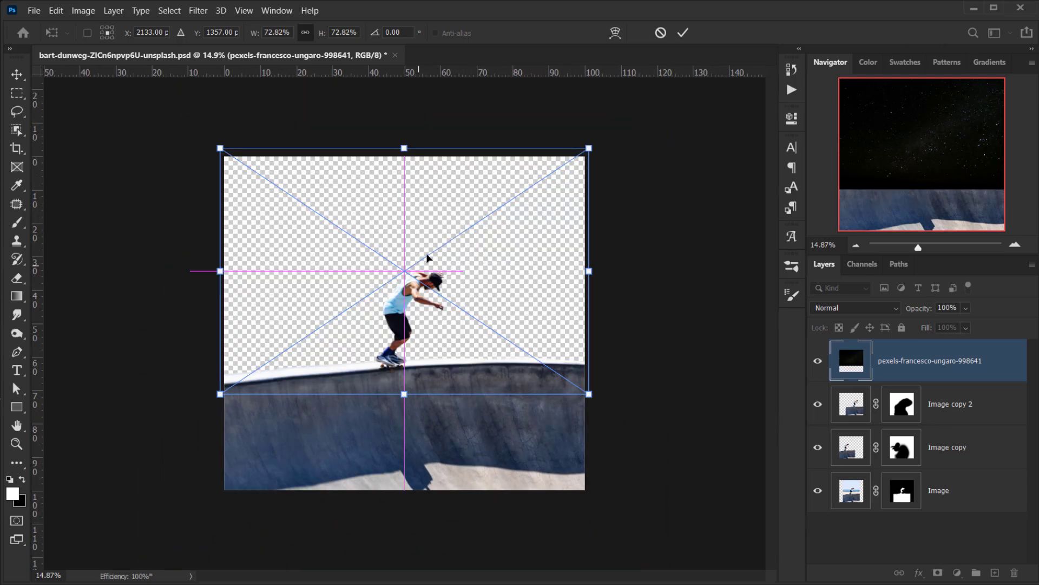
pyautogui.moveTo(427, 257); pyautogui.dragTo(427, 258)
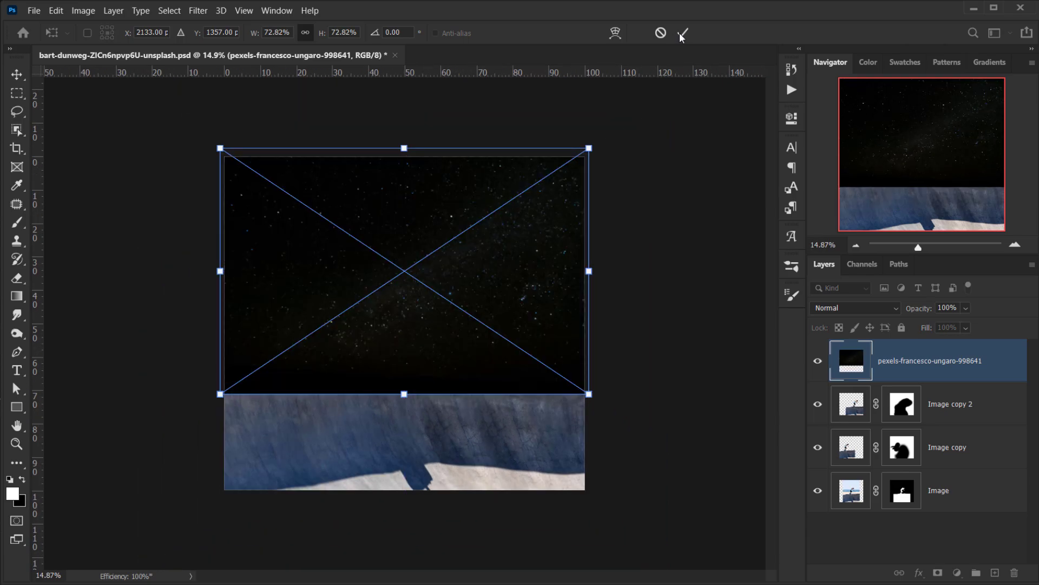
pyautogui.press('Return')
pyautogui.moveTo(928, 363); pyautogui.dragTo(947, 509)
# Examine the white rim's seam left of the skateboarder, toggling the Image copy layer's visibility to find which layer causes it
pyautogui.scroll(2, 442, 386)
pyautogui.moveTo(622, 365); pyautogui.dragTo(582, 346)
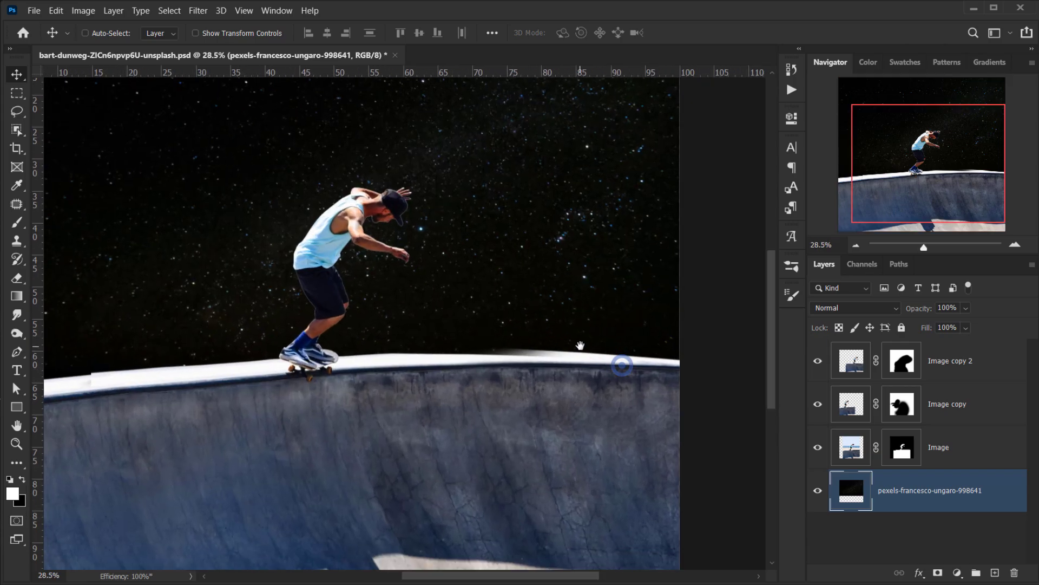
pyautogui.scroll(-1, 425, 387)
pyautogui.scroll(5, 227, 388)
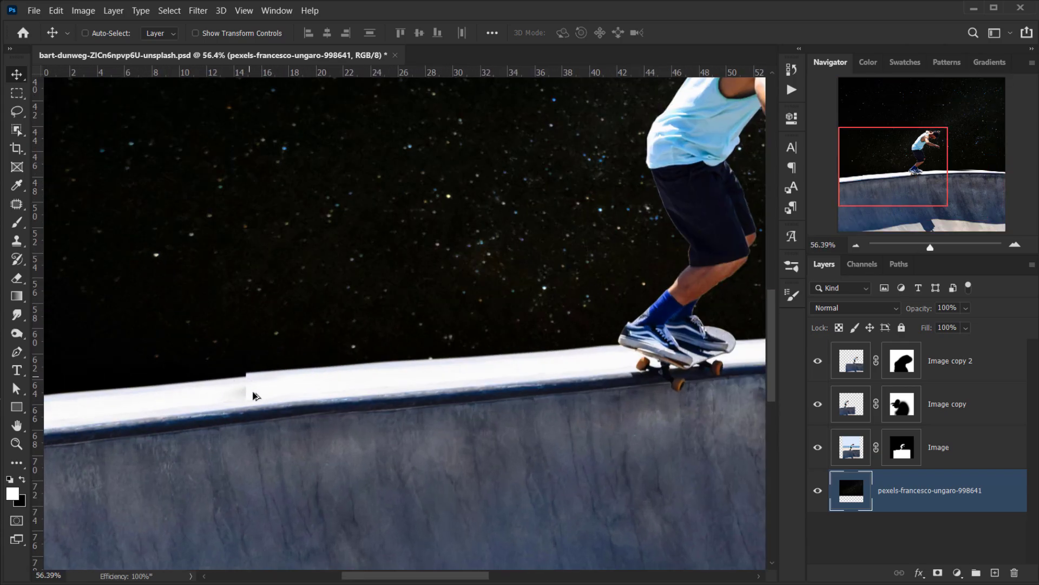
pyautogui.click(901, 403)
pyautogui.press('x')
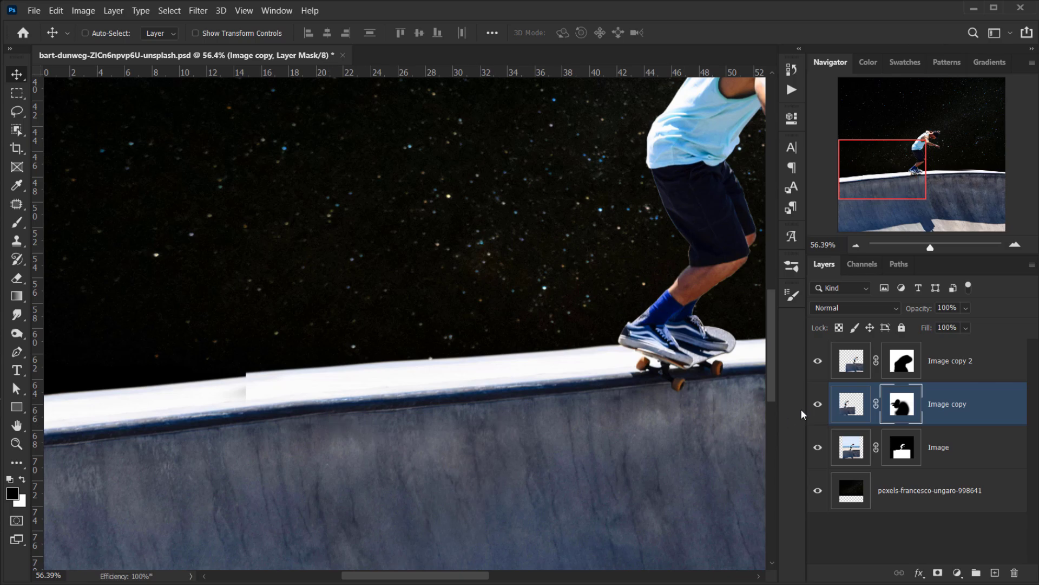
pyautogui.click(817, 404)
pyautogui.click(818, 404)
# Rotate the Image copy layer's pixels slightly and nudge them down to align the white rim at the seam left of the skateboarder
pyautogui.click(853, 401)
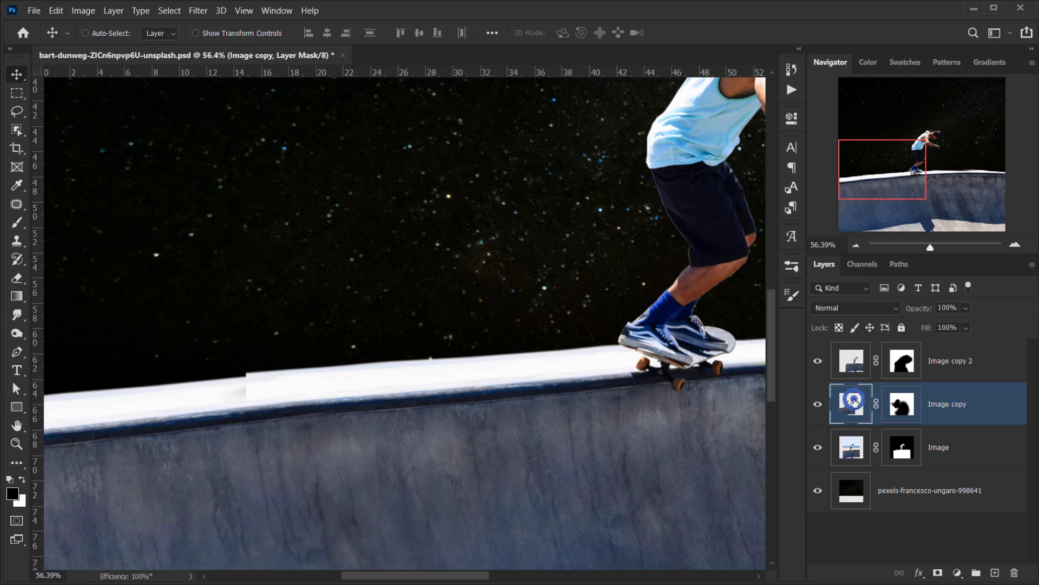
pyautogui.hotkey('ctrl', 't')
pyautogui.scroll(-4, 221, 231)
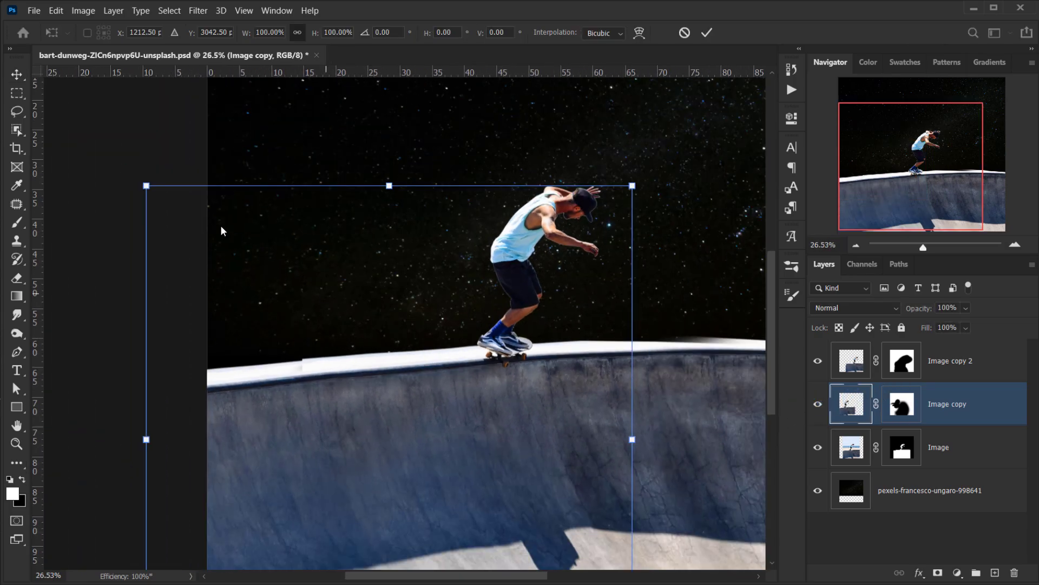
pyautogui.moveTo(120, 154); pyautogui.dragTo(124, 159)
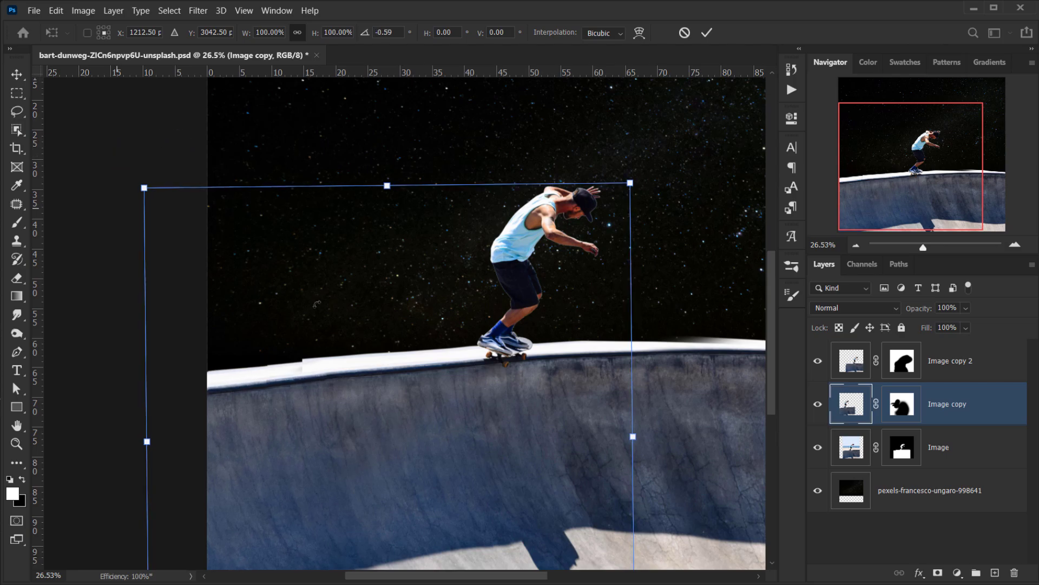
pyautogui.scroll(3, 293, 395)
pyautogui.moveTo(303, 382); pyautogui.dragTo(303, 387)
pyautogui.scroll(-3, 316, 376)
pyautogui.moveTo(671, 220); pyautogui.dragTo(683, 200)
pyautogui.doubleClick(293, 428)
pyautogui.scroll(4, 289, 403)
pyautogui.scroll(-5, 287, 399)
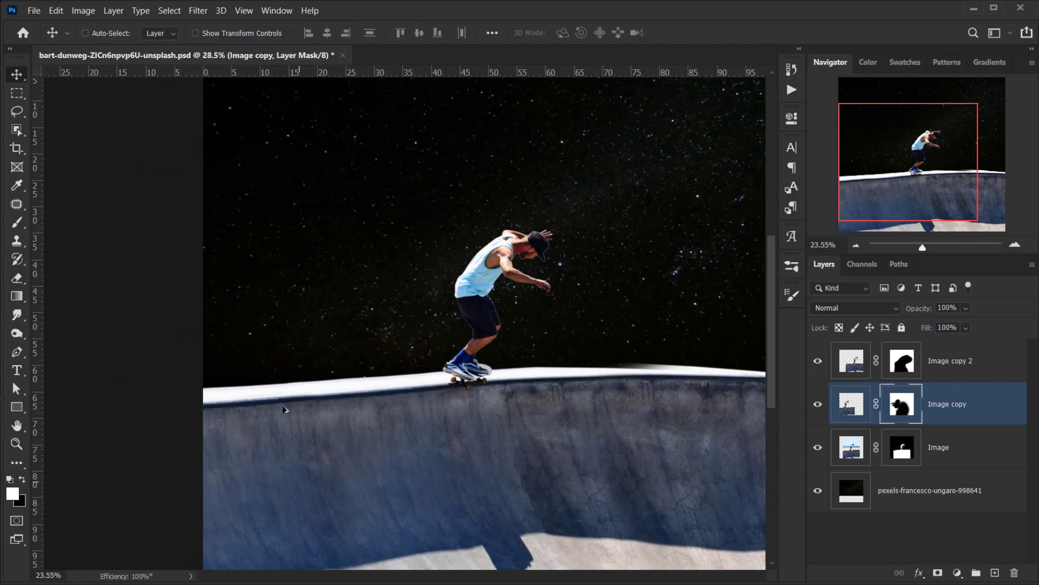
# Paint black on the Image copy 2 mask with an 83 px brush over the dark smudge on the rim right of the skateboarder
pyautogui.click(879, 374)
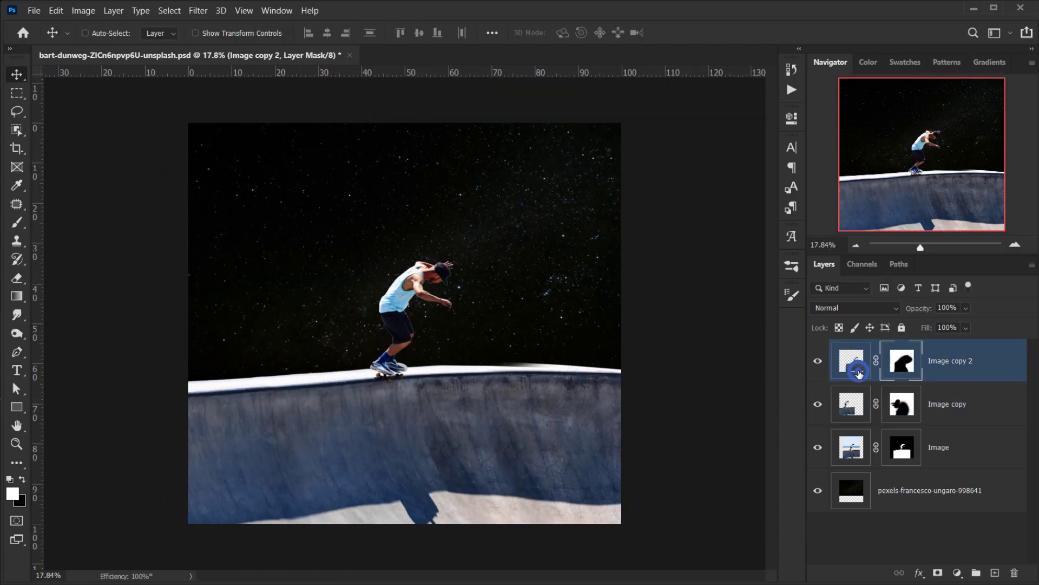
pyautogui.scroll(4, 506, 413)
pyautogui.moveTo(533, 374)
pyautogui.mouseDown()
pyautogui.moveTo(538, 385)
pyautogui.moveTo(554, 382)
pyautogui.mouseUp()
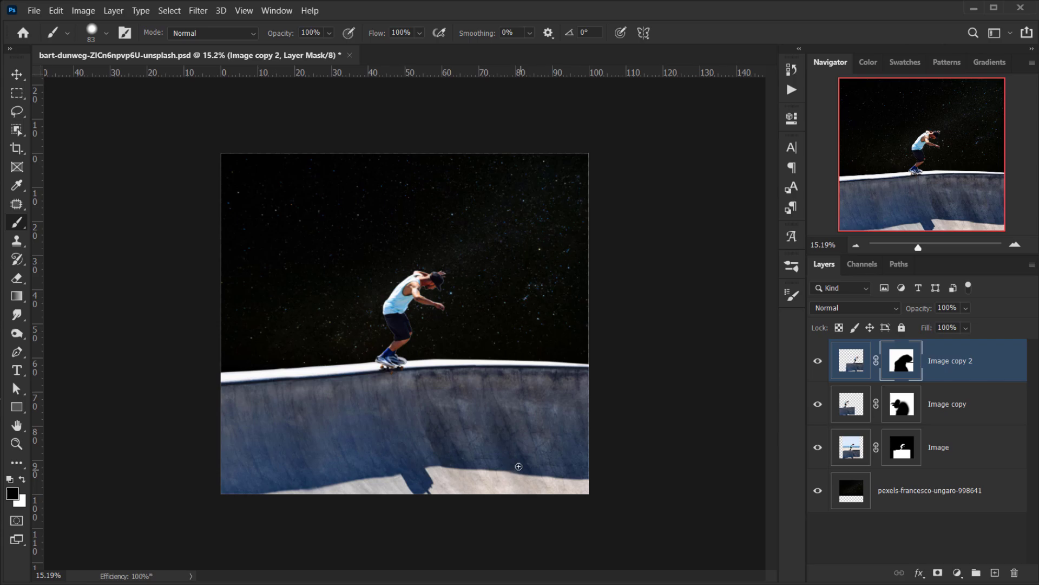
pyautogui.scroll(5, 520, 469)
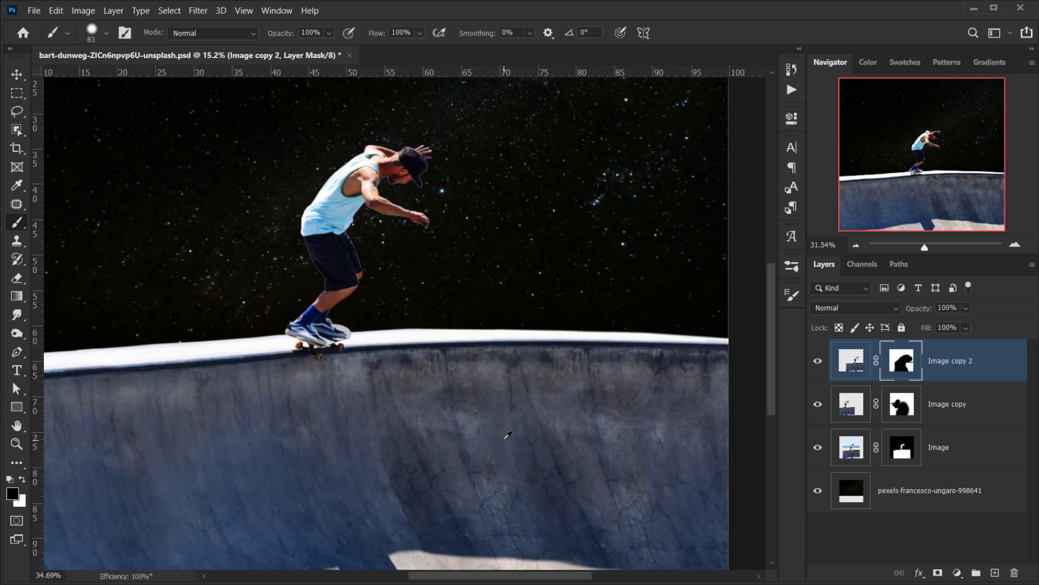
pyautogui.scroll(-4, 493, 428)
pyautogui.scroll(3, 587, 484)
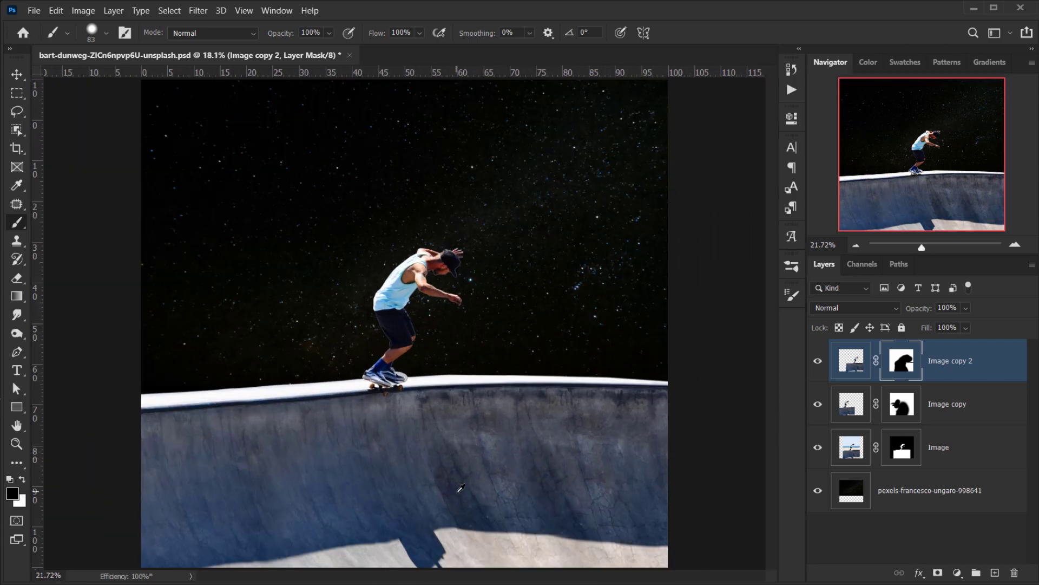
pyautogui.scroll(-2, 590, 483)
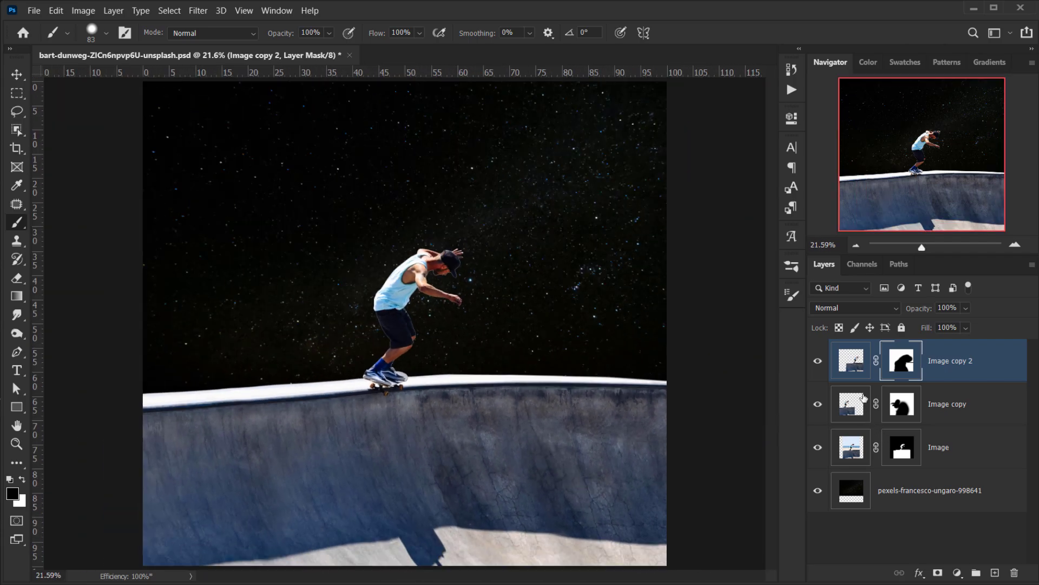
# Compare the composite with Image copy 2 hidden and shown, and inspect the blend across the bowl
pyautogui.click(819, 361)
pyautogui.click(819, 361)
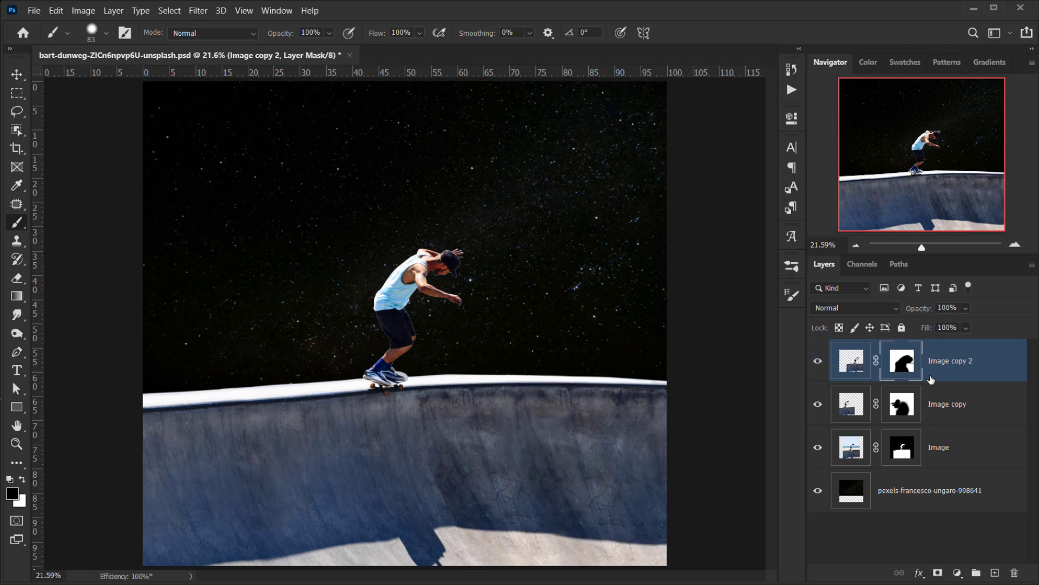
pyautogui.click(851, 361)
pyautogui.press('x')
pyautogui.scroll(-1, 509, 448)
pyautogui.scroll(1, 517, 447)
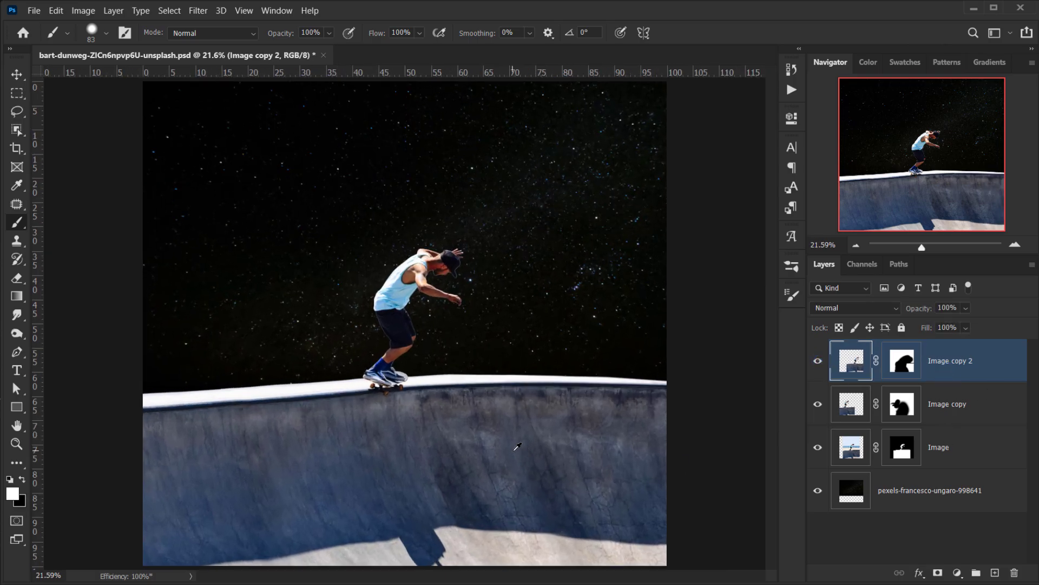
pyautogui.scroll(-1, 234, 238)
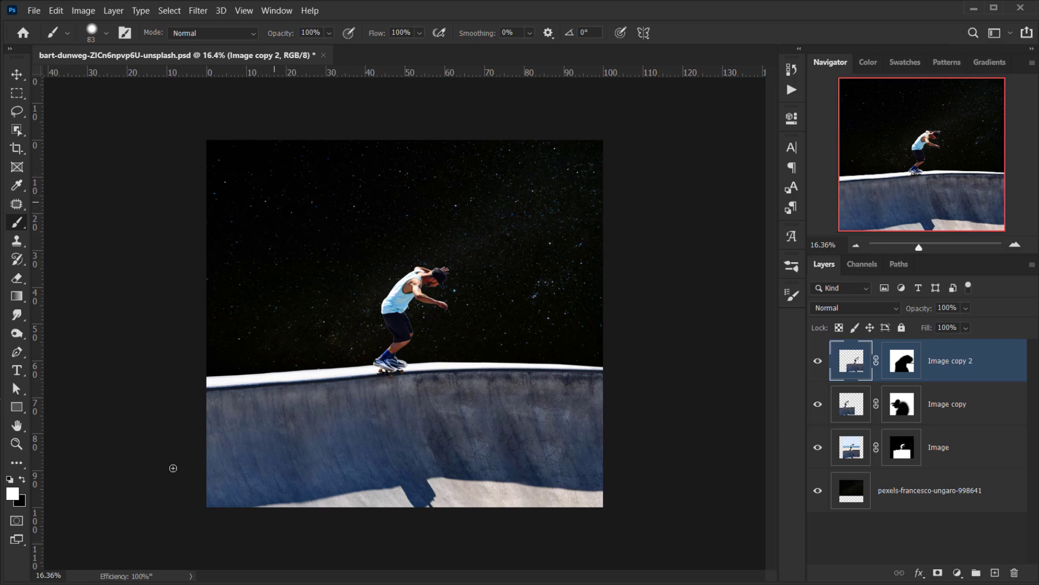
# Place the pepperoni pizza image over the canvas's upper left part, scaled to 98.04% and rotated 14.08°
pyautogui.hotkey('alt', 'Tab')
pyautogui.moveTo(587, 226); pyautogui.dragTo(296, 518)
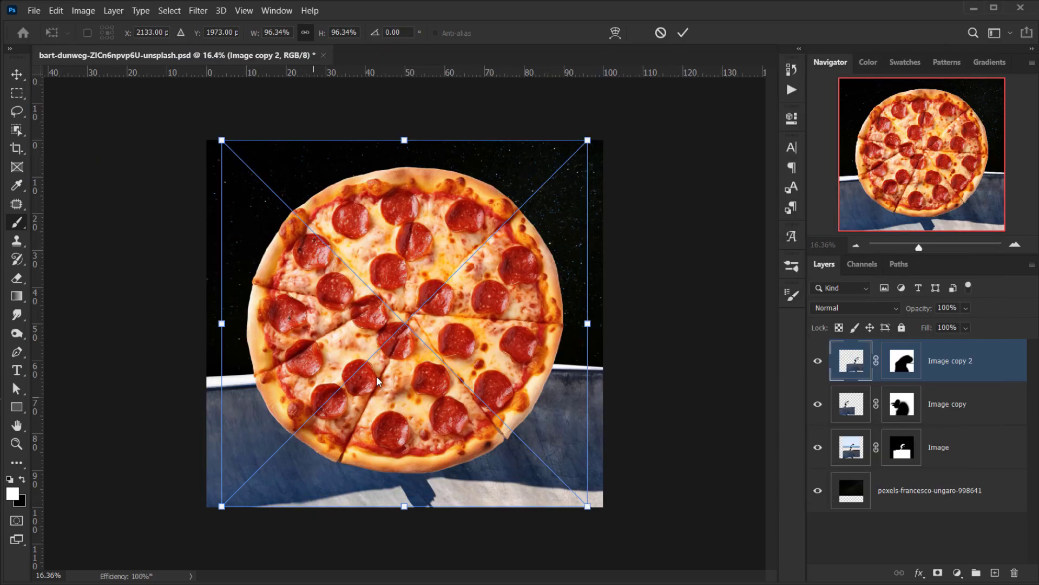
pyautogui.moveTo(494, 372); pyautogui.dragTo(326, 313)
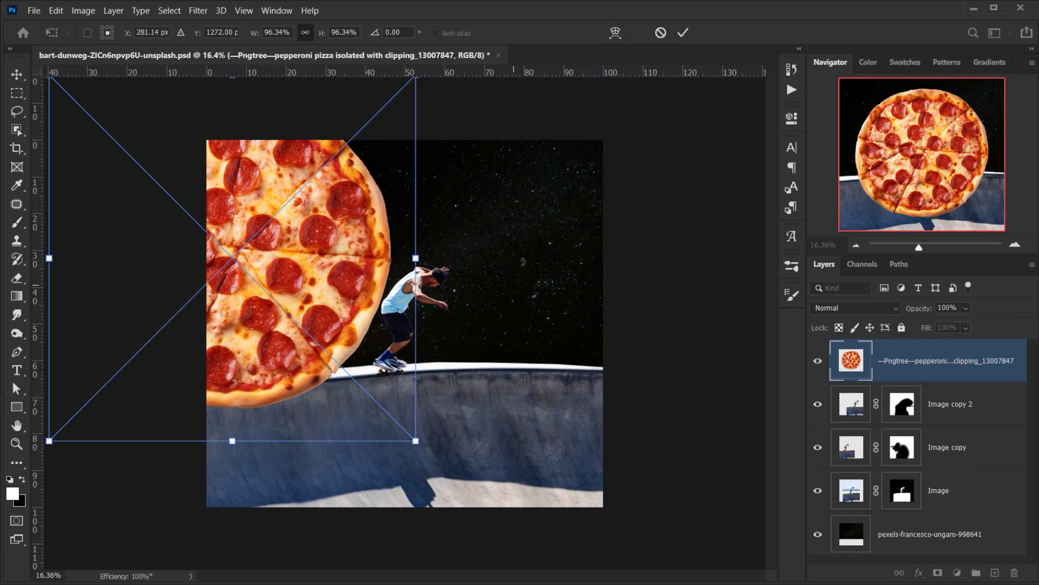
pyautogui.moveTo(522, 261); pyautogui.dragTo(498, 327)
pyautogui.moveTo(409, 303); pyautogui.dragTo(376, 315)
pyautogui.click(682, 34)
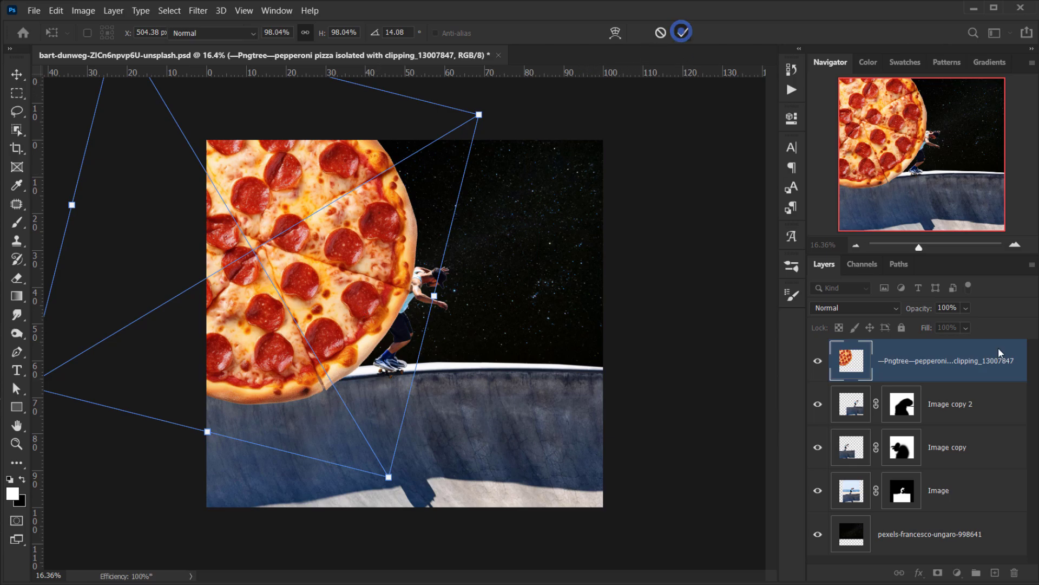
# Put the pizza layer beneath the Image layer and shift the pizza slightly left behind the skateboarder
pyautogui.moveTo(907, 360); pyautogui.dragTo(907, 509)
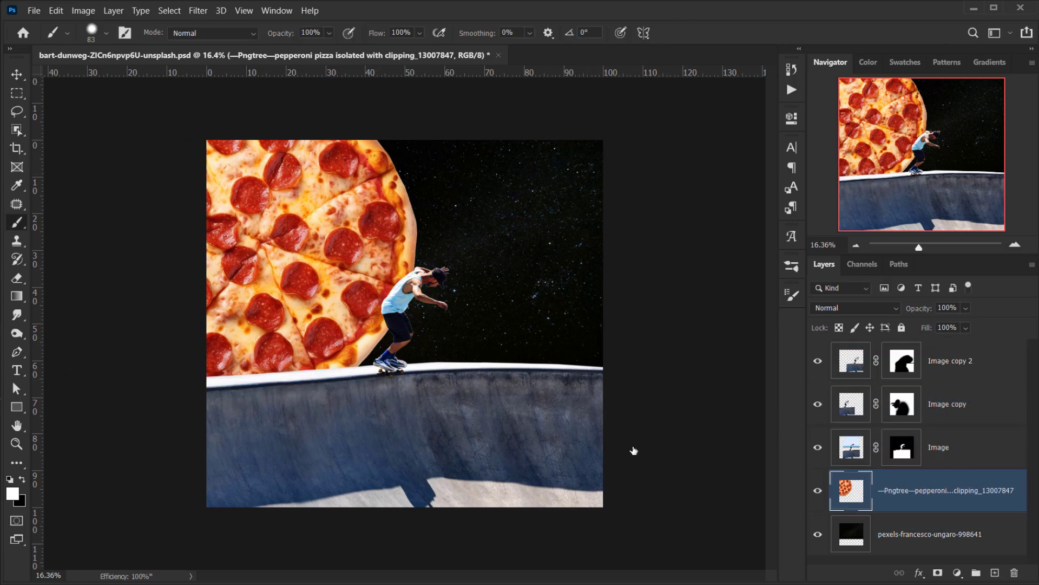
pyautogui.scroll(1, 327, 330)
pyautogui.press('v')
pyautogui.moveTo(326, 255); pyautogui.dragTo(320, 268)
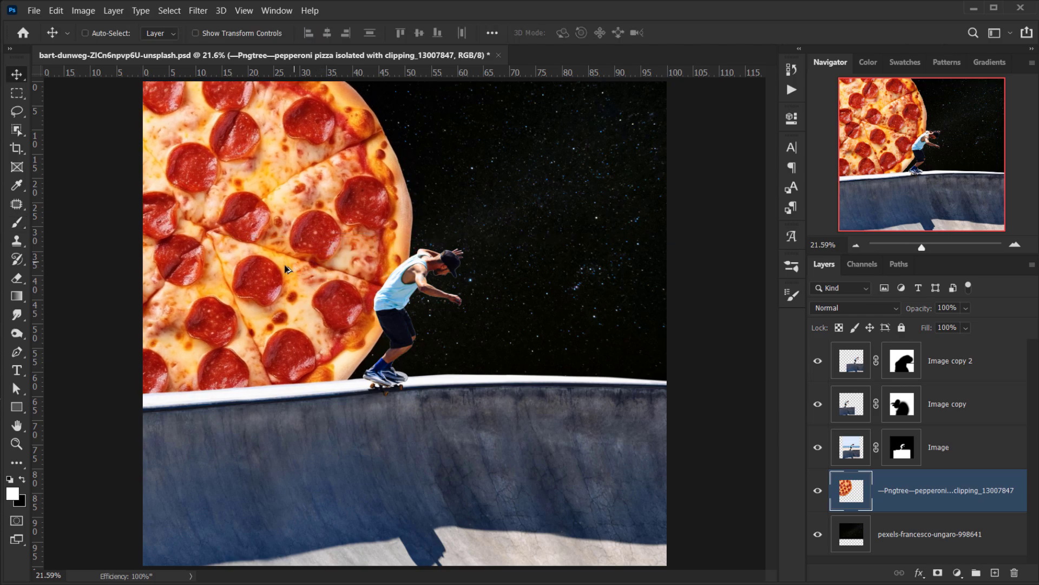
# Transform the pizza with a rotation of about -3.48° and a scale of 106.96%, and reposition it behind the skateboarder
pyautogui.scroll(-2, 285, 279)
pyautogui.hotkey('ctrl', 't')
pyautogui.moveTo(479, 173); pyautogui.dragTo(462, 134)
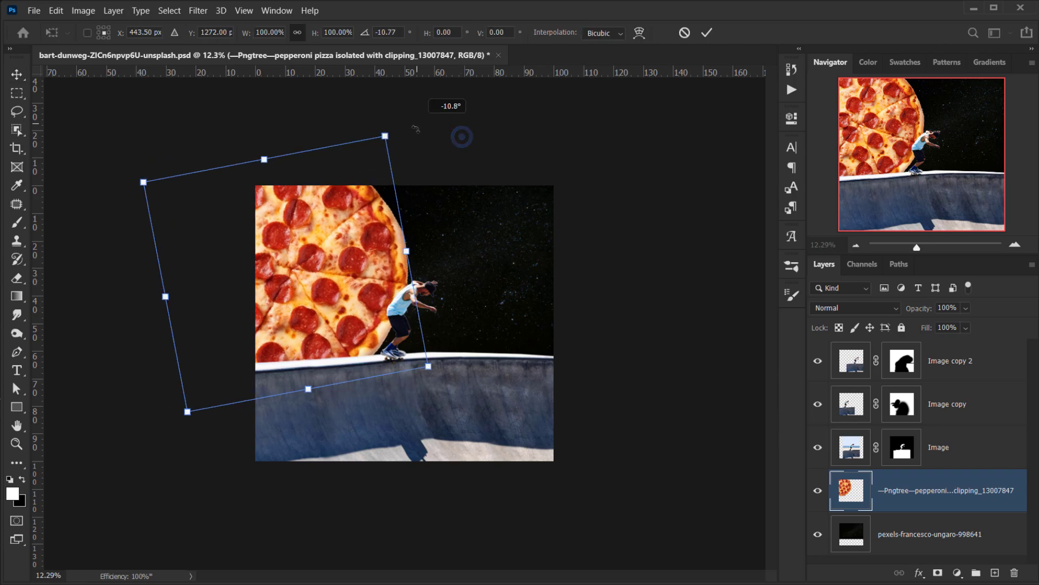
pyautogui.moveTo(354, 293); pyautogui.dragTo(348, 289)
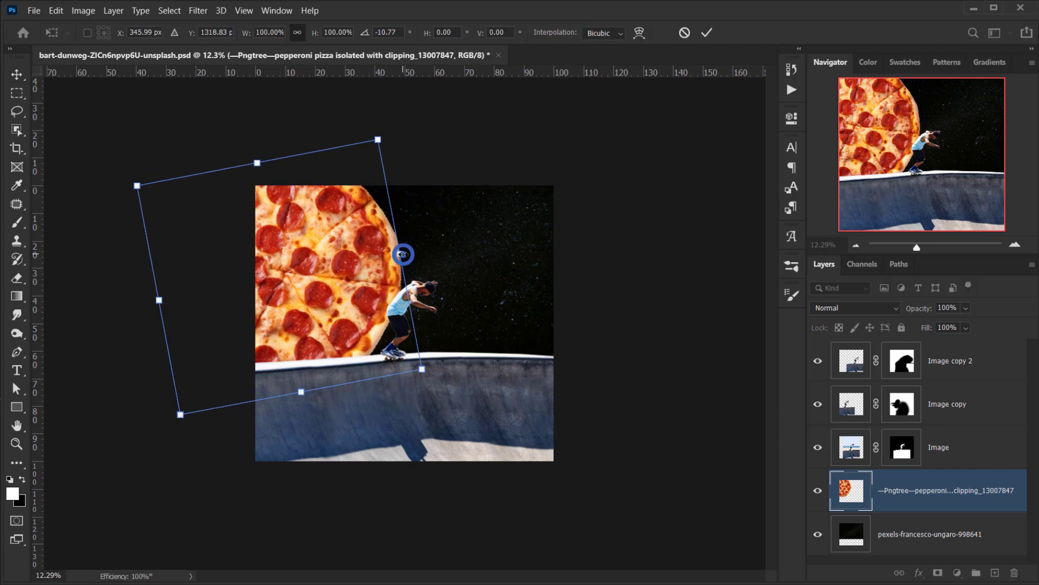
pyautogui.moveTo(135, 187); pyautogui.dragTo(116, 173)
pyautogui.moveTo(268, 271); pyautogui.dragTo(269, 274)
pyautogui.moveTo(417, 216); pyautogui.dragTo(438, 231)
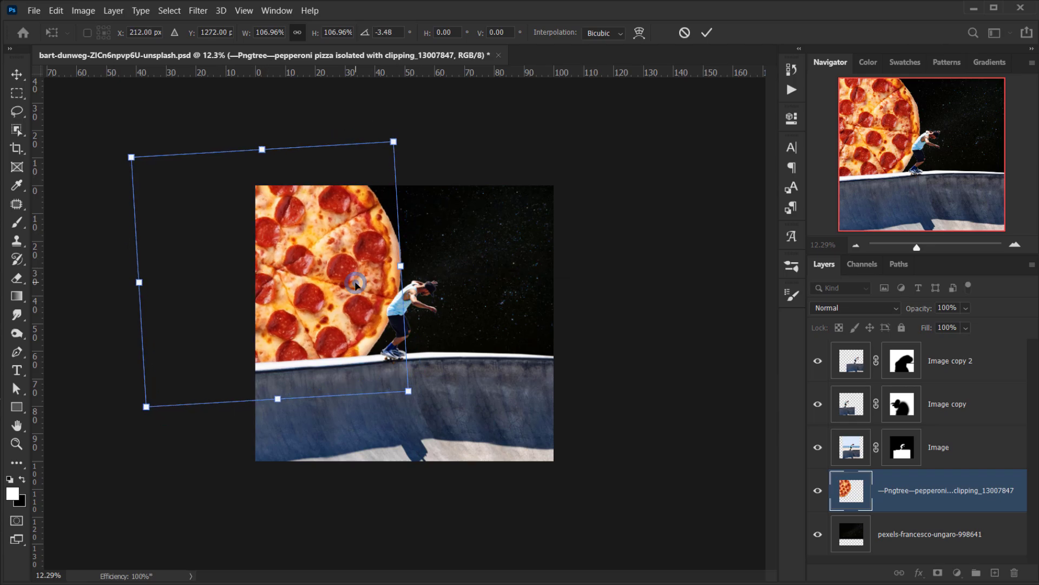
pyautogui.click(706, 32)
pyautogui.hotkey('ctrl', '0')
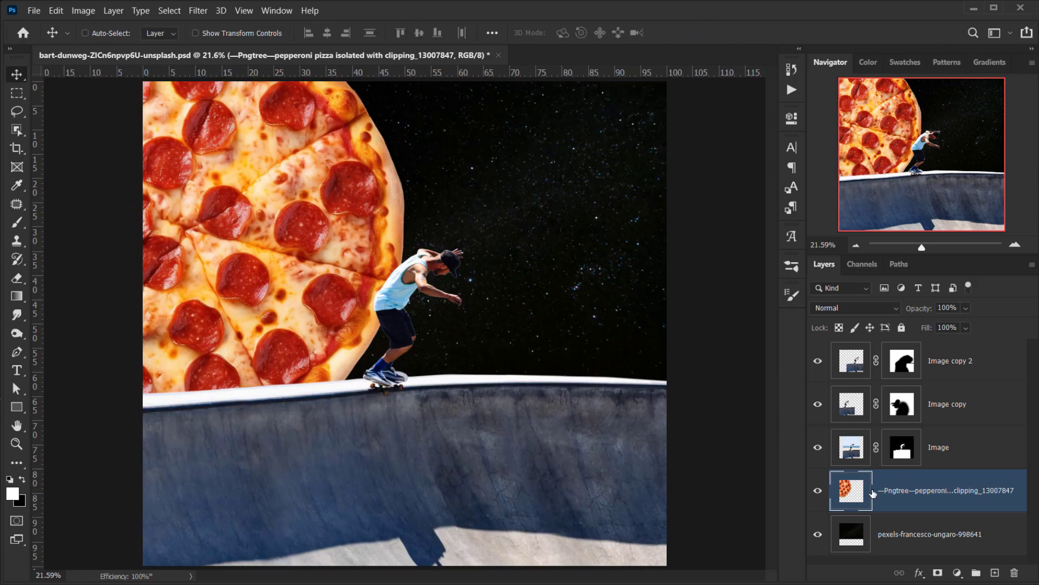
pyautogui.click(818, 491)
pyautogui.click(818, 491)
# Add a new layer clipped to the pizza layer, and rename the pizza layer Pizza and the clipped layer Shadow
pyautogui.click(996, 574)
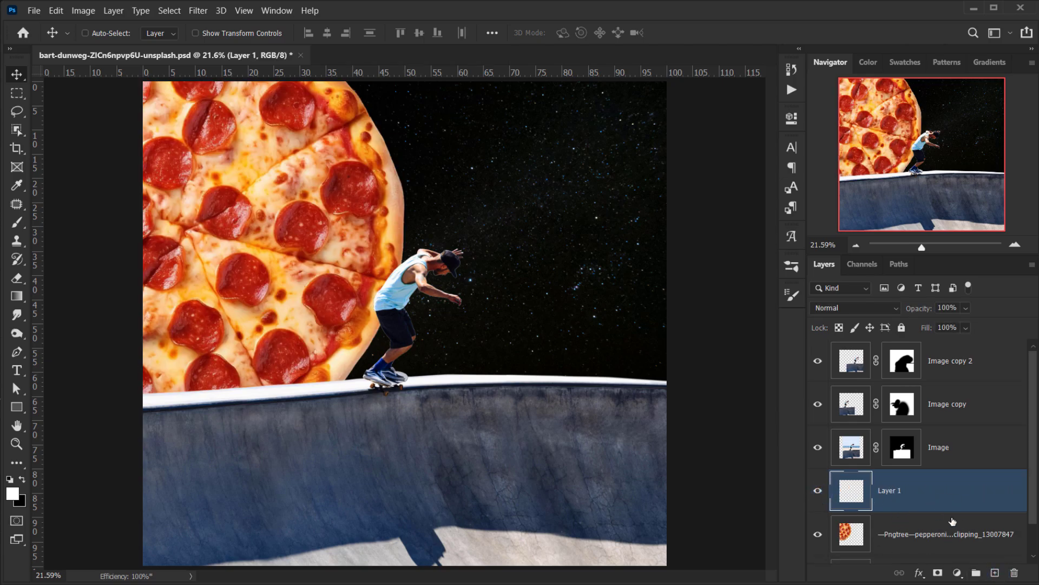
pyautogui.keyDown('alt'); pyautogui.click(967, 509); pyautogui.keyUp('alt')
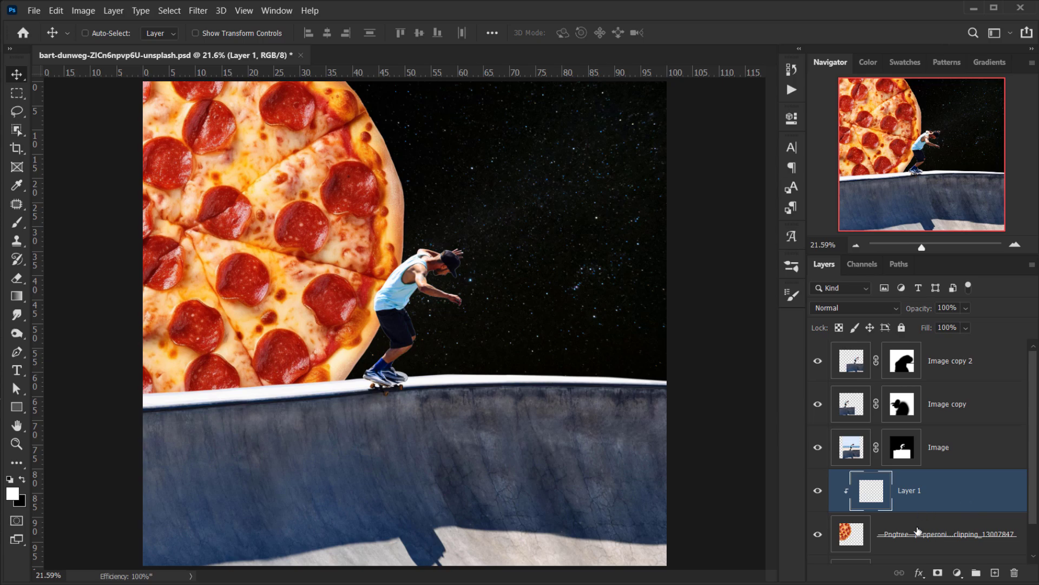
pyautogui.doubleClick(920, 533)
pyautogui.write('P')
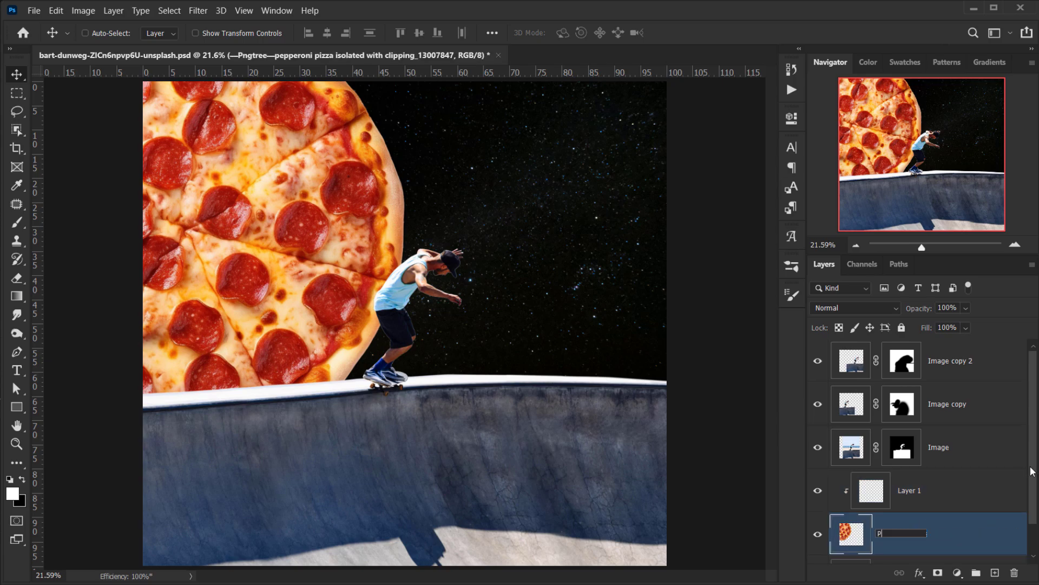
pyautogui.write('izza')
pyautogui.press('Tab')
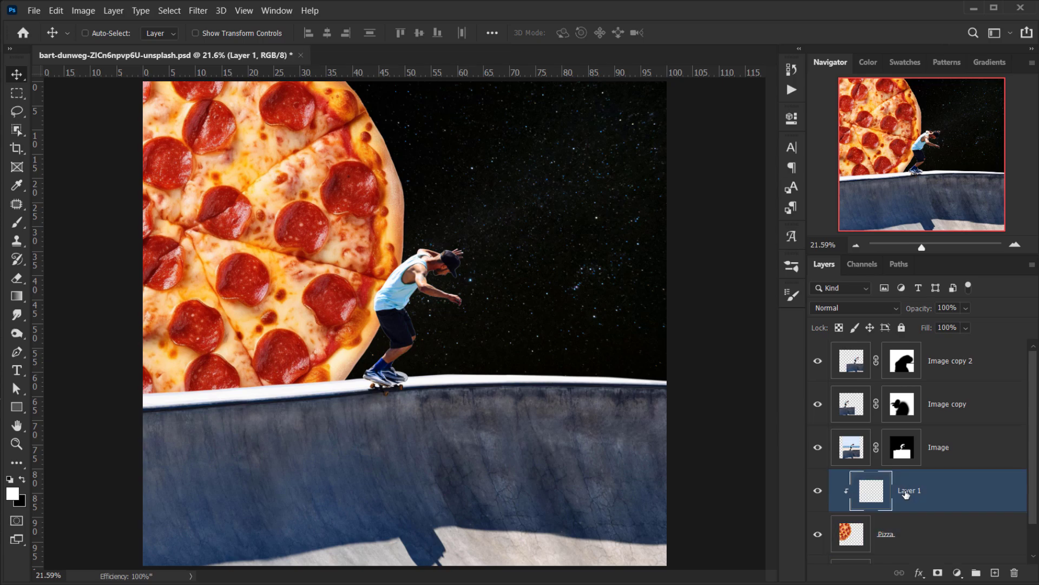
pyautogui.write('Shadow')
pyautogui.press('Return')
# Set up the Gradient tool with black as the foreground color and the Basics preset that fades from foreground to transparent
pyautogui.click(17, 296)
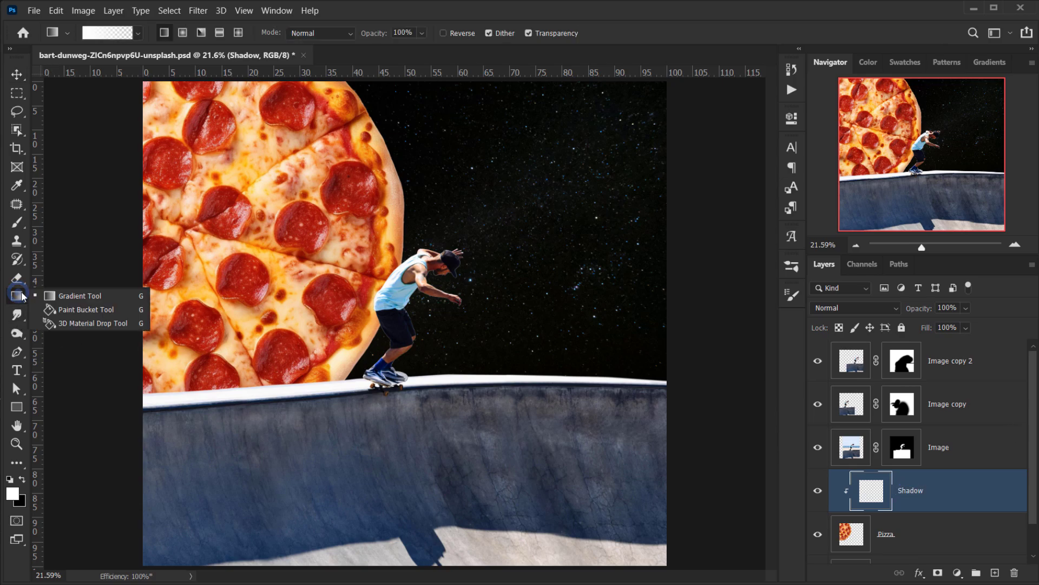
pyautogui.click(21, 478)
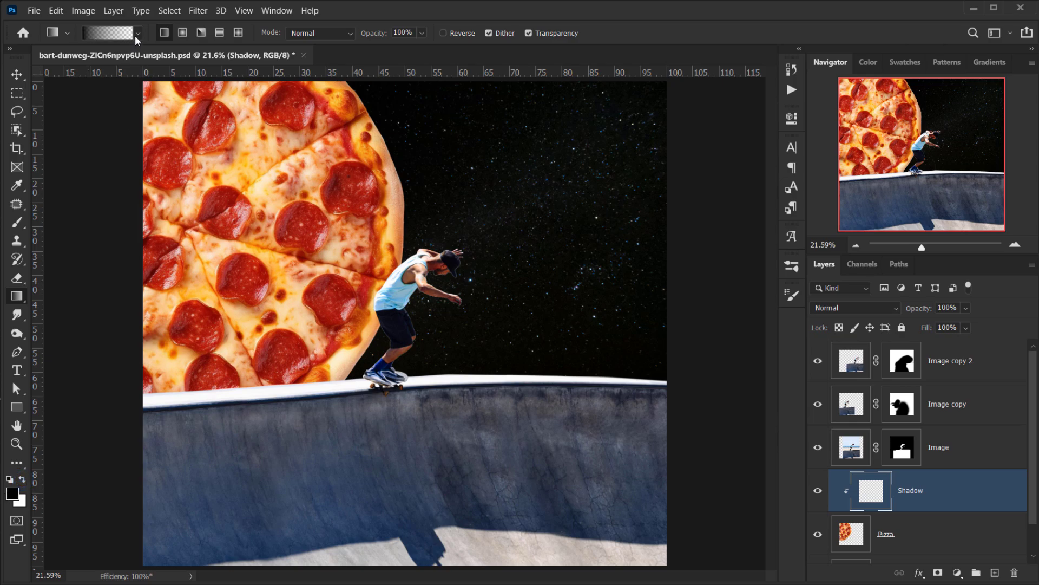
pyautogui.click(138, 33)
pyautogui.moveTo(244, 121); pyautogui.dragTo(244, 97)
pyautogui.click(27, 62)
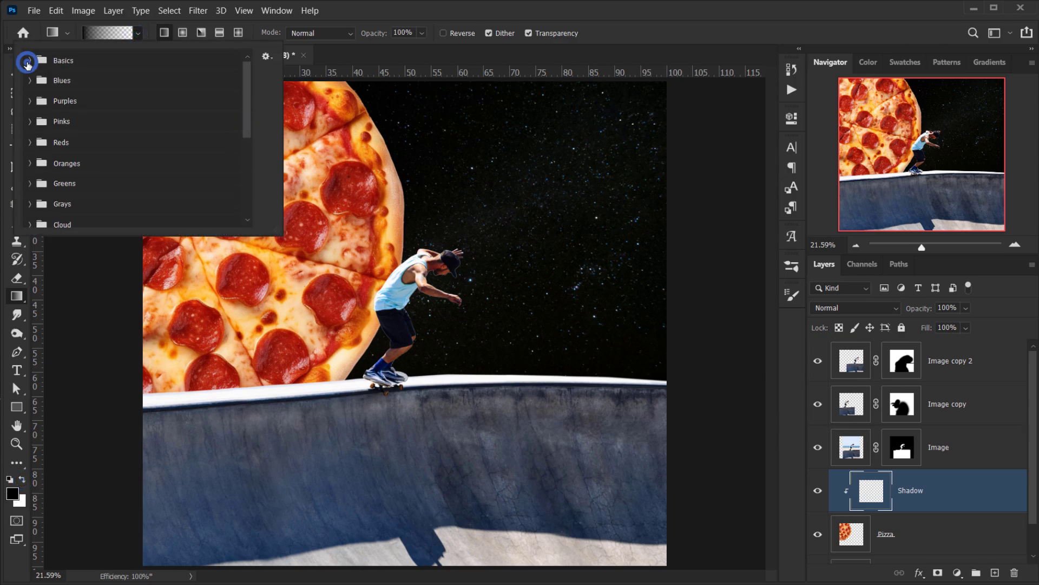
pyautogui.click(75, 83)
pyautogui.click(363, 6)
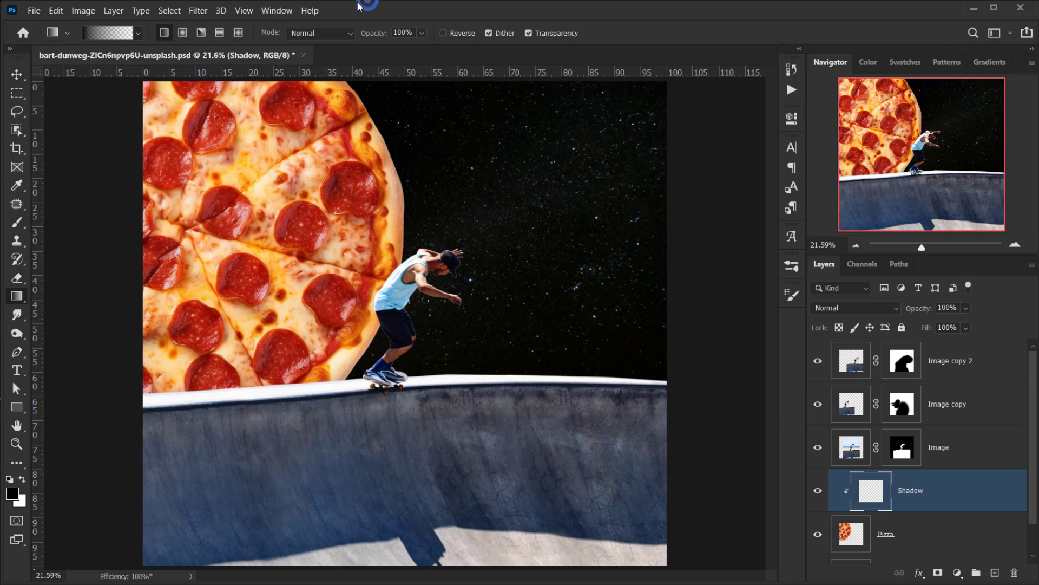
# Draw two upward black-to-transparent gradients on the Shadow layer from the bowl into the pizza to darken its lower part
pyautogui.scroll(-1, 323, 329)
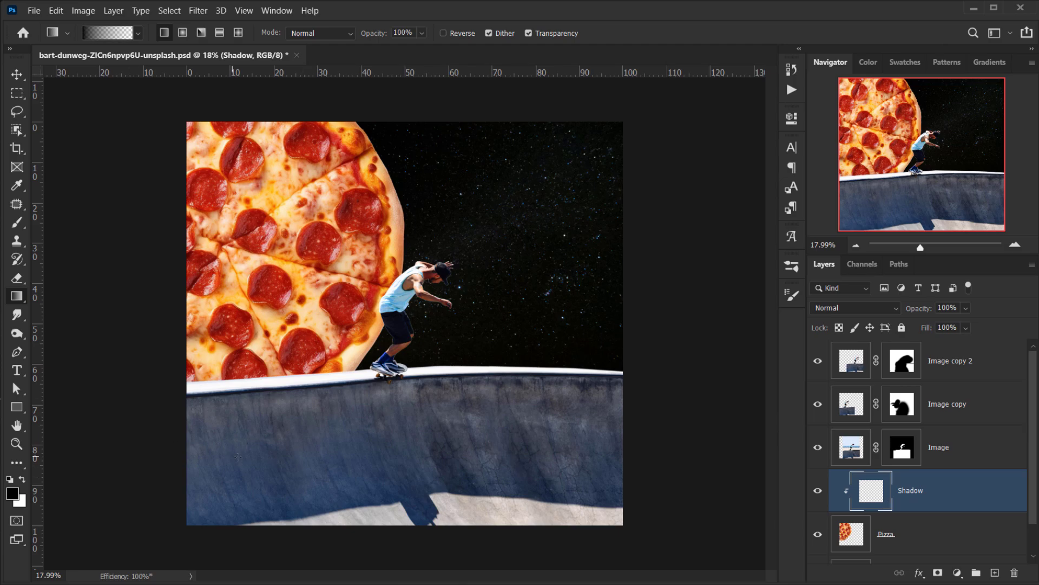
pyautogui.moveTo(252, 431); pyautogui.dragTo(248, 303)
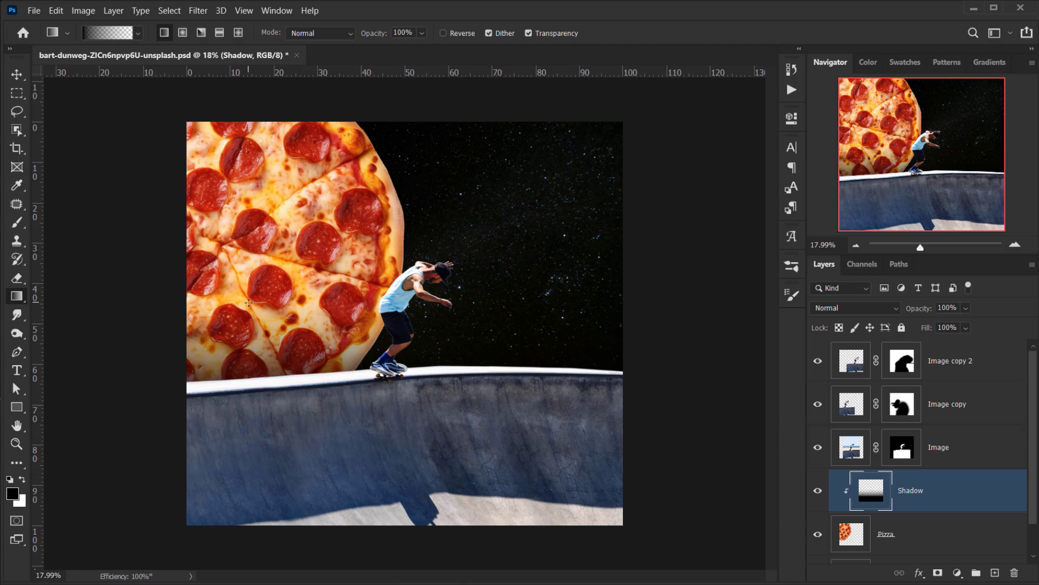
pyautogui.moveTo(274, 480); pyautogui.dragTo(273, 278)
pyautogui.scroll(-1, 285, 368)
pyautogui.scroll(1, 404, 324)
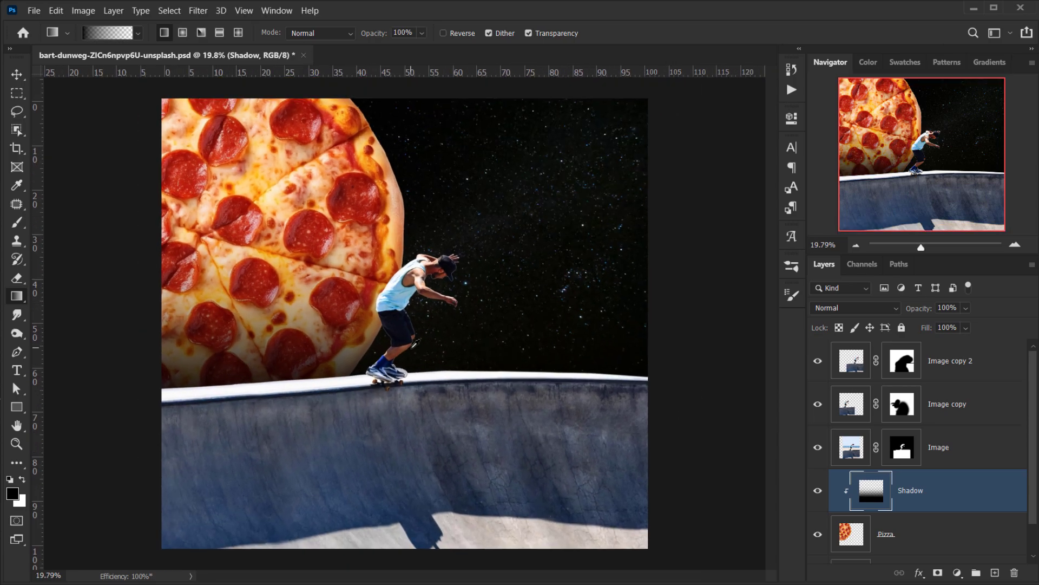
# Lower the opacity of the Shadow layer to 87% and of the Pizza layer to 88%
pyautogui.scroll(1, 402, 317)
pyautogui.moveTo(921, 314); pyautogui.dragTo(911, 314)
pyautogui.scroll(-2, 561, 352)
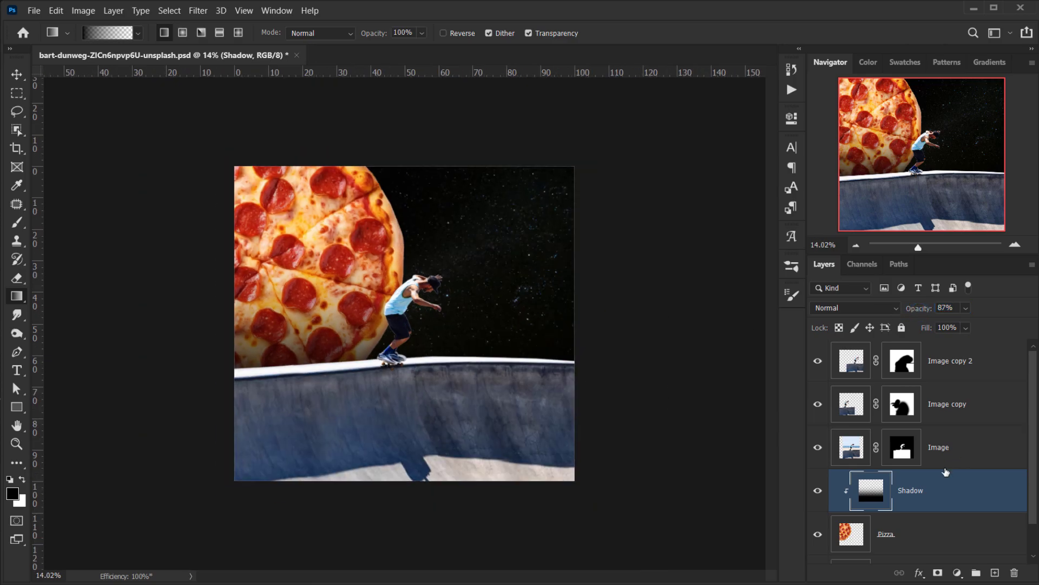
pyautogui.click(915, 533)
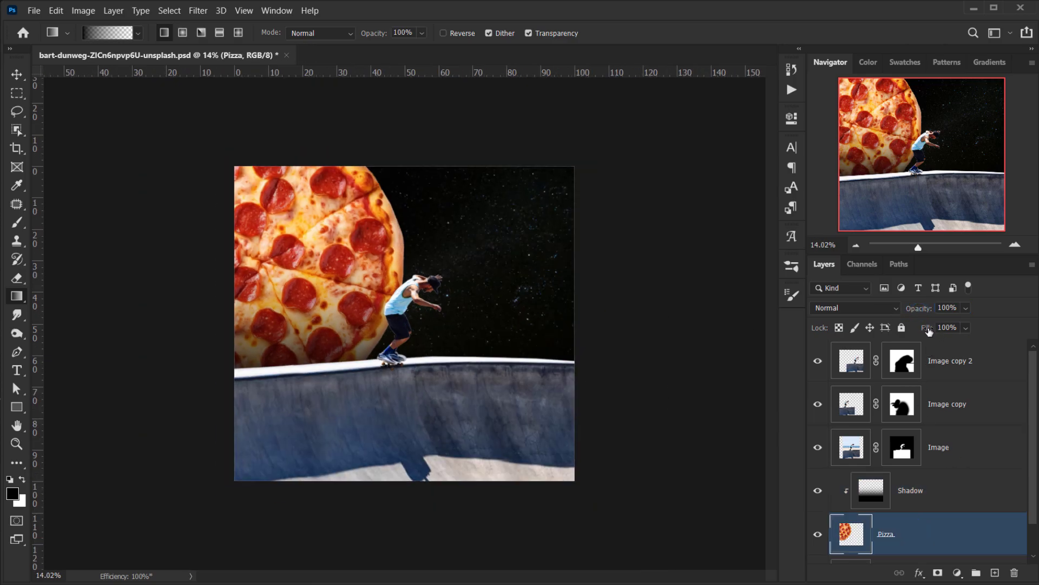
pyautogui.moveTo(927, 307); pyautogui.dragTo(920, 312)
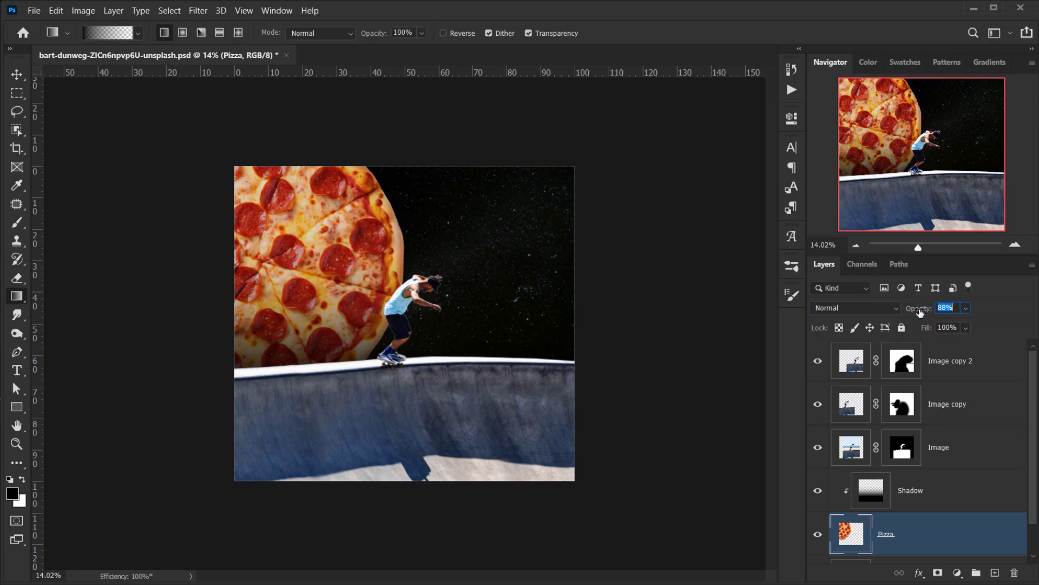
pyautogui.scroll(5, 391, 335)
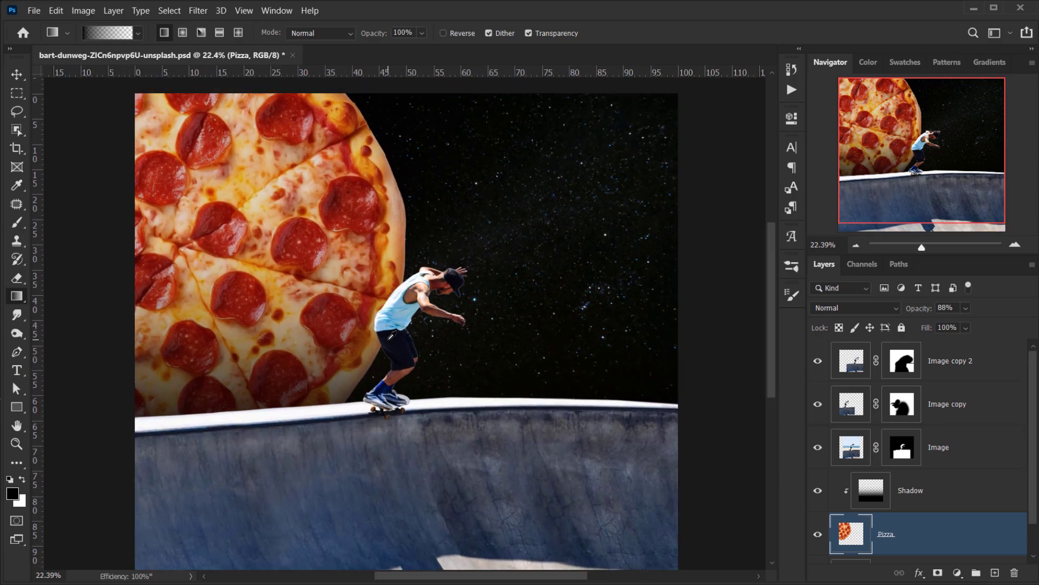
# Place pngwing.com.png, the Tabasco bottle, from the Surreal Skating folder into the composite and move it into the sky beyond the skateboarder
pyautogui.scroll(-3, 336, 357)
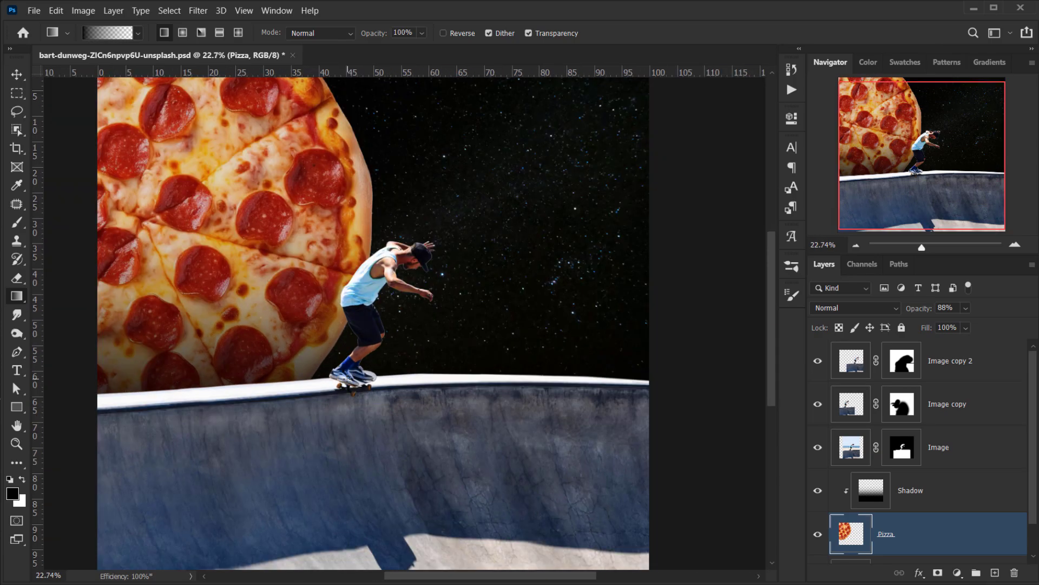
pyautogui.hotkey('alt', 'Tab')
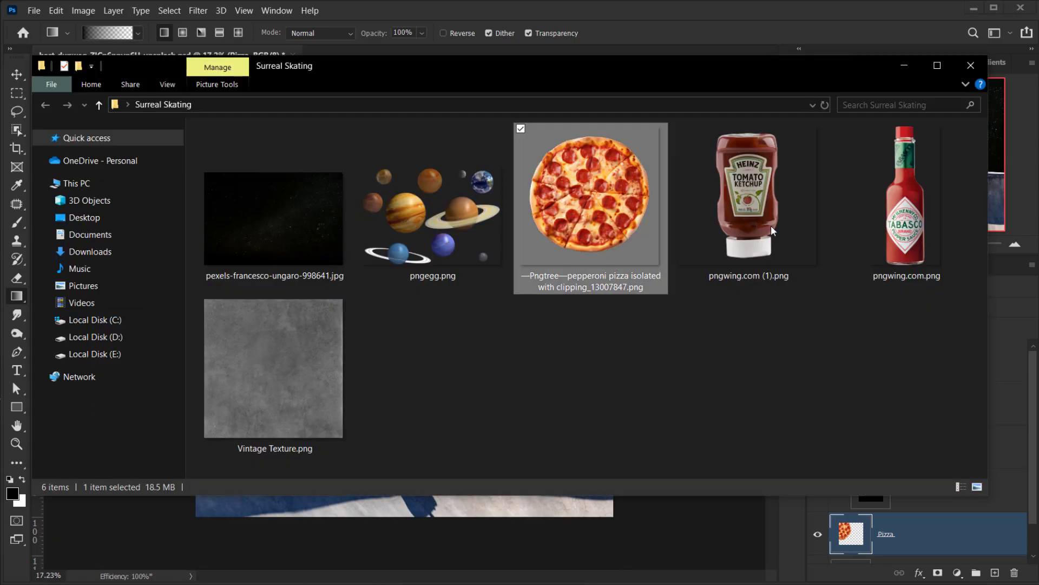
pyautogui.click(771, 222)
pyautogui.moveTo(871, 223); pyautogui.dragTo(505, 534)
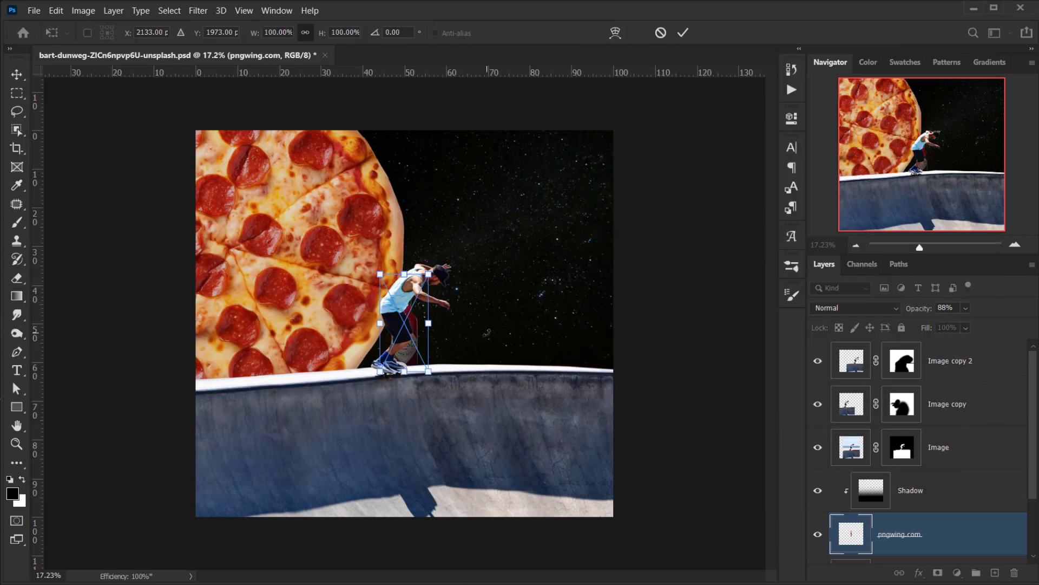
pyautogui.moveTo(488, 333); pyautogui.dragTo(490, 297)
pyautogui.moveTo(448, 359); pyautogui.dragTo(614, 286)
pyautogui.moveTo(679, 318); pyautogui.dragTo(671, 208)
pyautogui.moveTo(467, 226); pyautogui.dragTo(520, 259)
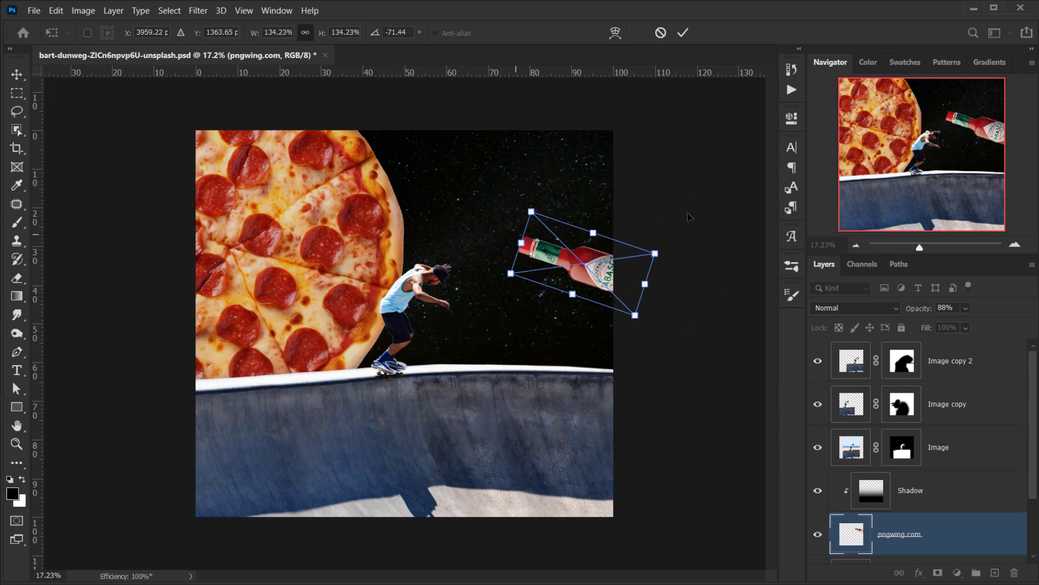
# Shrink the Tabasco bottle, rotate it to about -132° so its cap points toward the skateboarder, and position it high in the starry sky
pyautogui.moveTo(690, 210); pyautogui.dragTo(641, 176)
pyautogui.moveTo(645, 241); pyautogui.dragTo(628, 254)
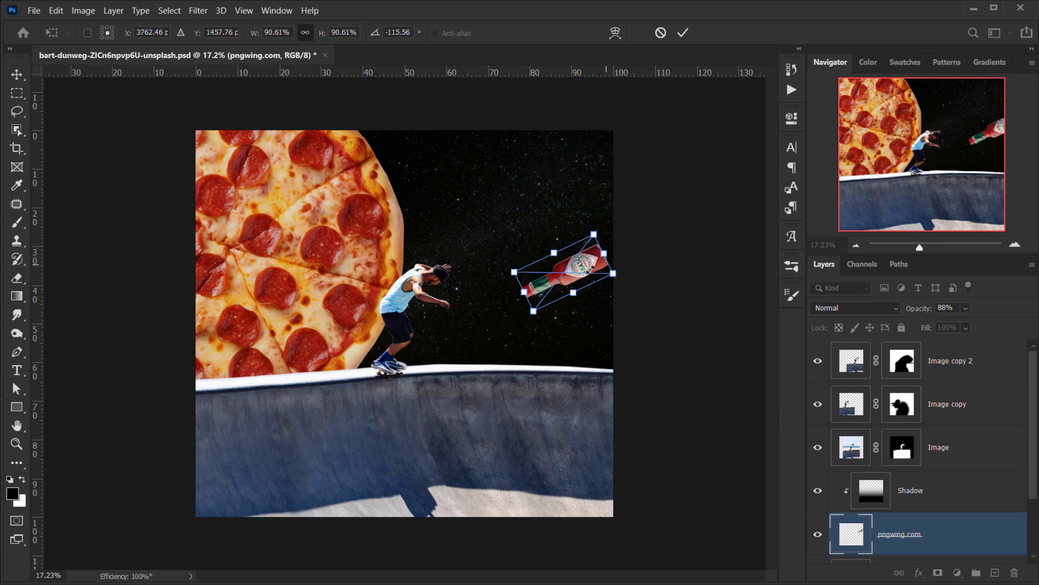
pyautogui.moveTo(590, 284); pyautogui.dragTo(589, 223)
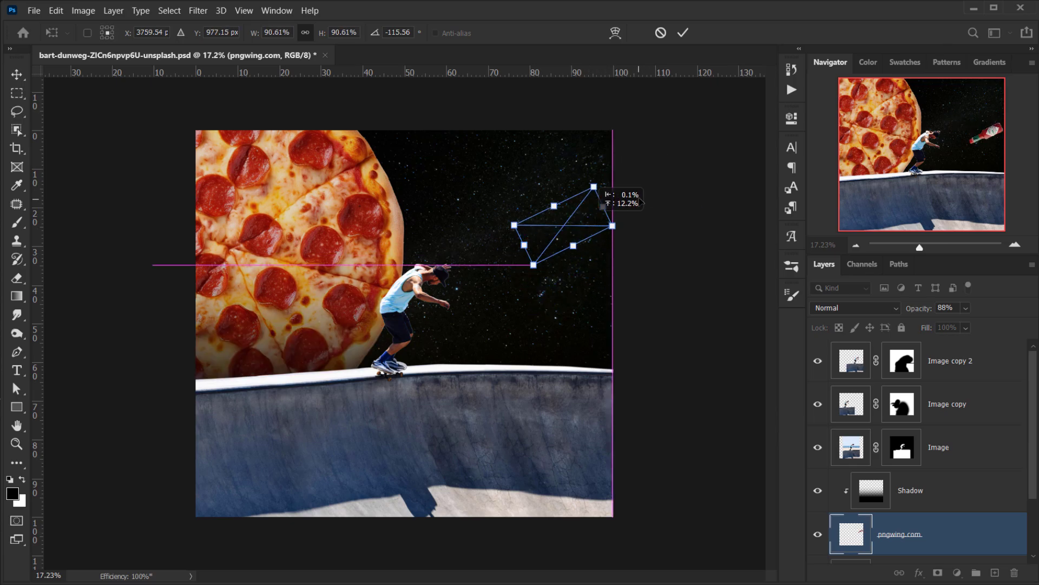
pyautogui.moveTo(640, 198); pyautogui.dragTo(621, 183)
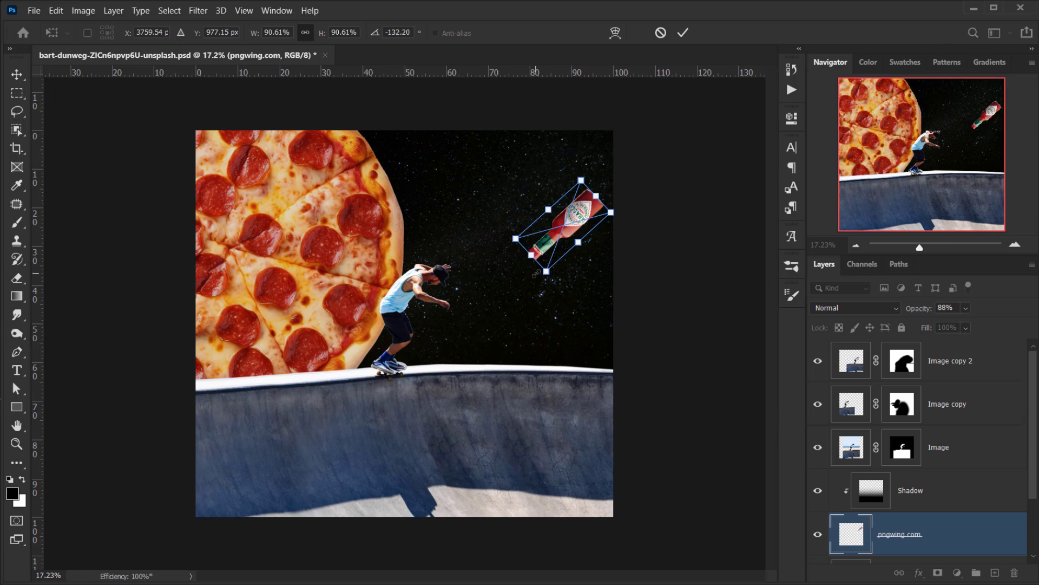
pyautogui.moveTo(546, 270); pyautogui.dragTo(584, 230)
pyautogui.click(685, 33)
pyautogui.press('g')
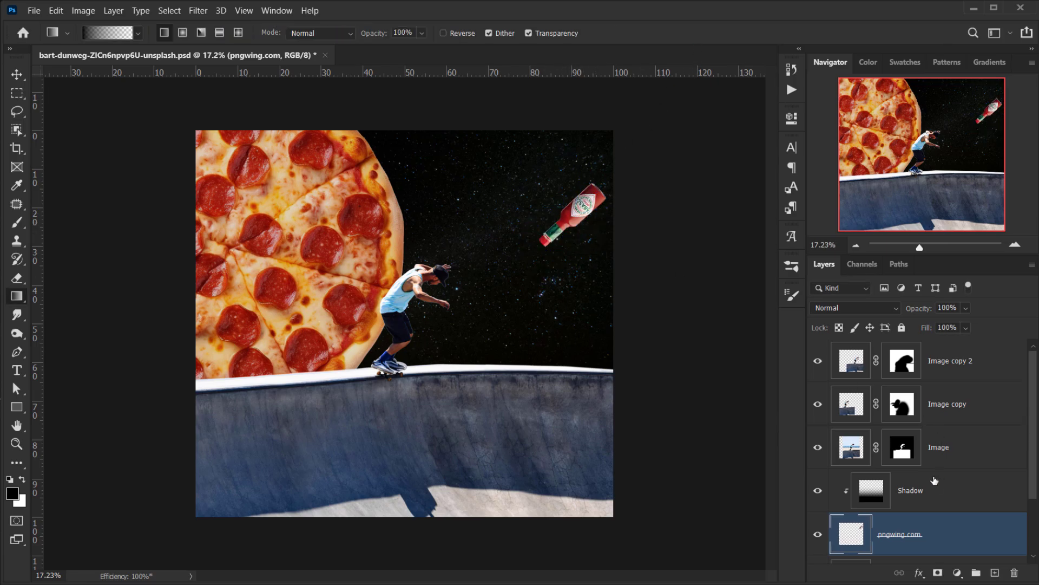
# Move the Tabasco bottle layer out of the pizza's clipping stack to the top of the layers and rename it Sauce
pyautogui.scroll(-2, 928, 474)
pyautogui.moveTo(964, 452)
pyautogui.mouseDown()
pyautogui.moveTo(953, 412)
pyautogui.moveTo(917, 443)
pyautogui.mouseUp()
pyautogui.keyDown('alt'); pyautogui.click(958, 469); pyautogui.keyUp('alt')
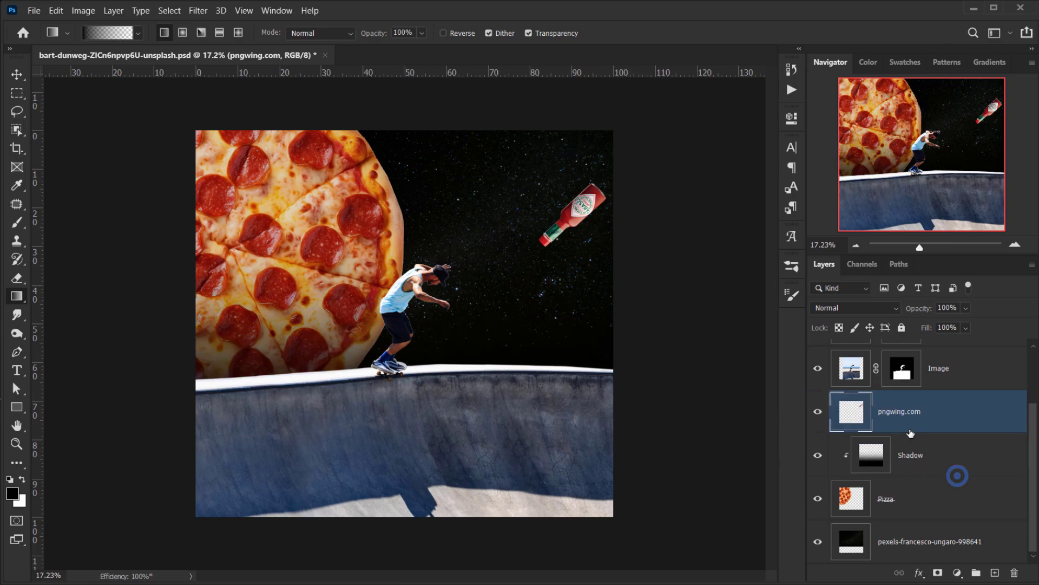
pyautogui.doubleClick(899, 411)
pyautogui.write('Sauce')
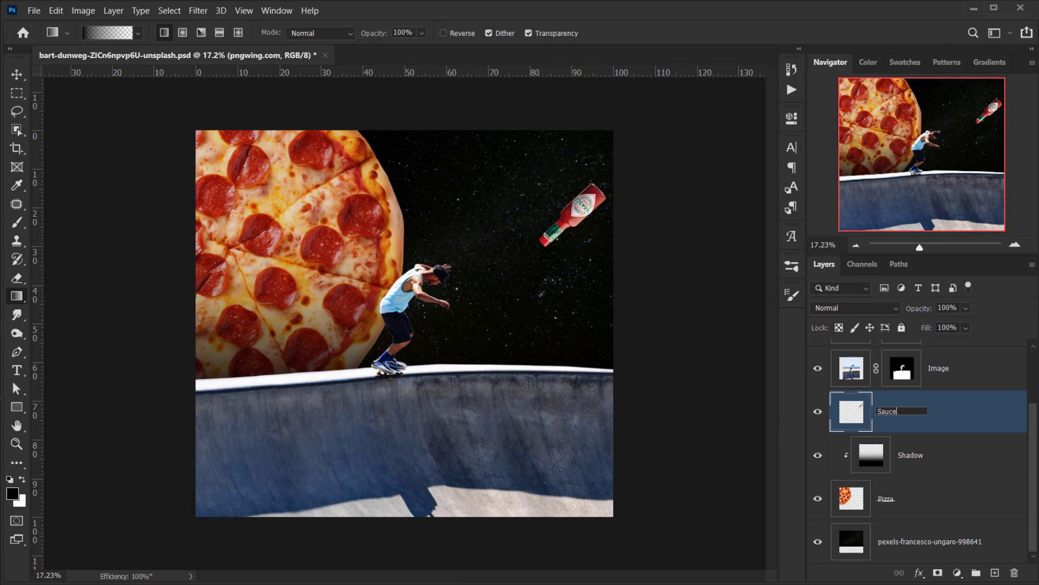
pyautogui.press('Return')
pyautogui.scroll(3, 915, 436)
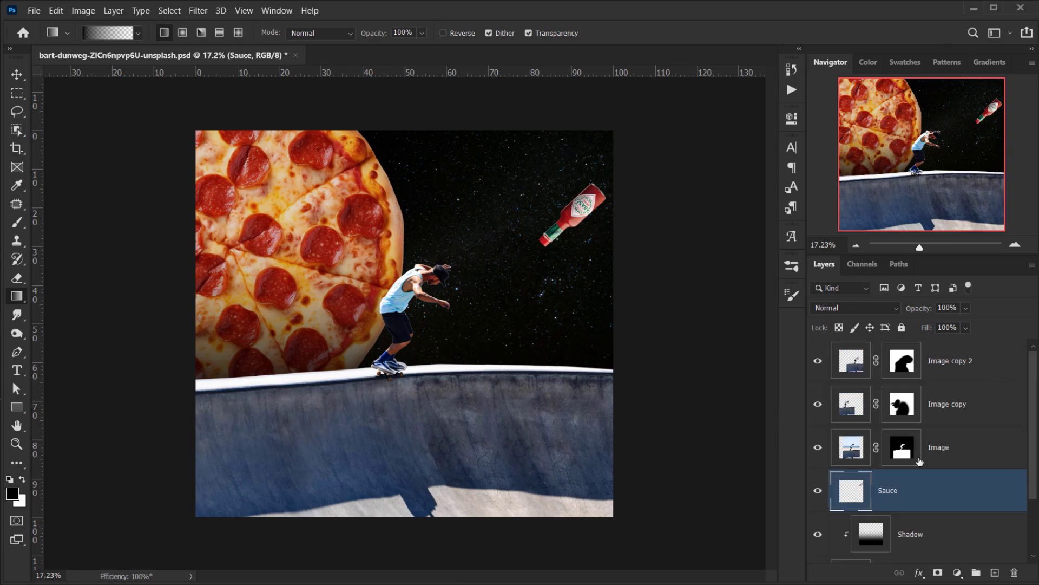
pyautogui.moveTo(934, 498); pyautogui.dragTo(895, 351)
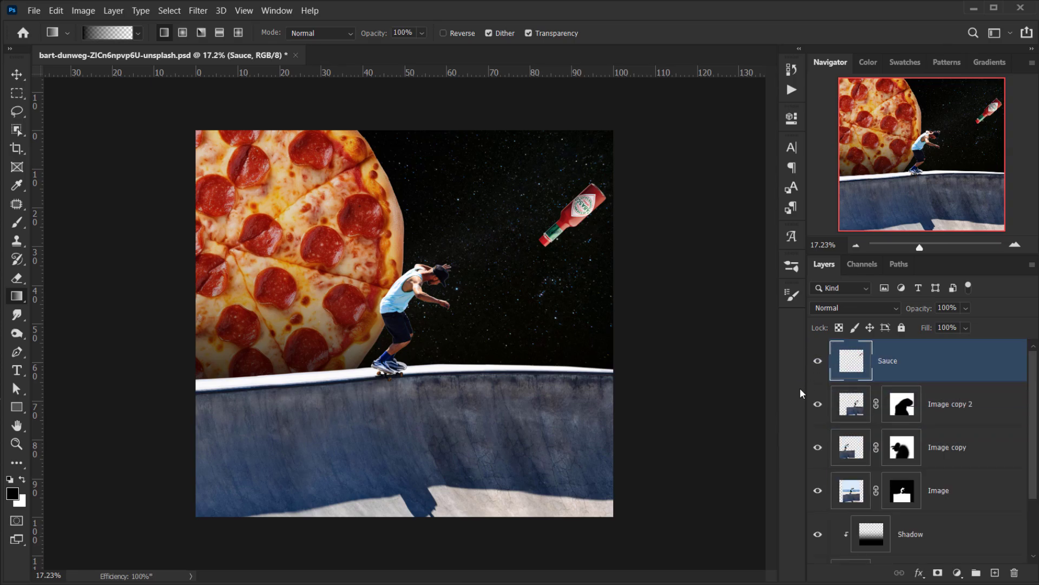
# Group the Image copy 2, Image copy and Image layers and name the group FRont Model
pyautogui.click(924, 404)
pyautogui.scroll(-2, 953, 411)
pyautogui.scroll(2, 959, 416)
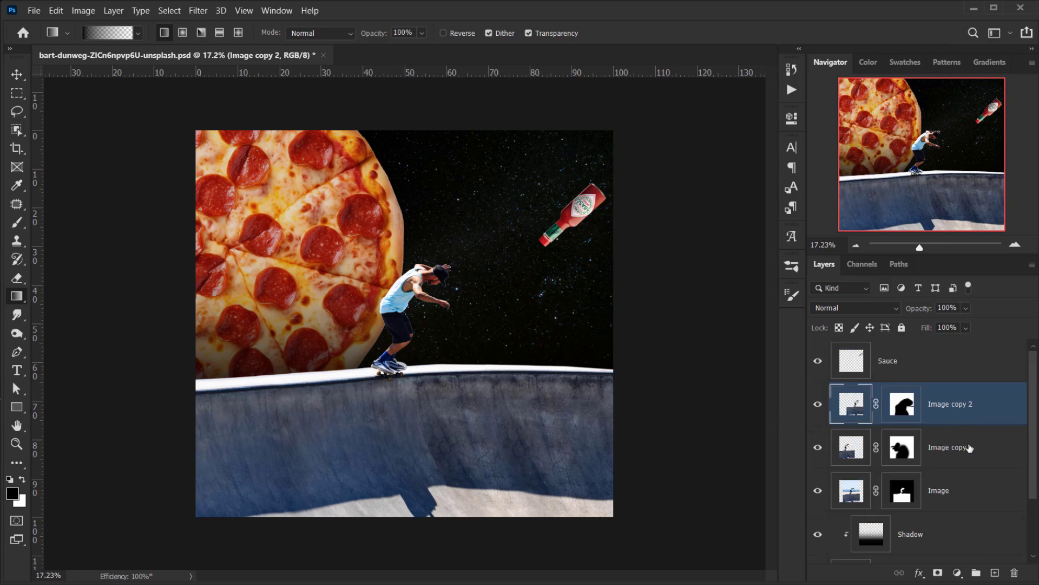
pyautogui.keyDown('shift'); pyautogui.click(945, 490); pyautogui.keyUp('shift')
pyautogui.hotkey('ctrl', 'g')
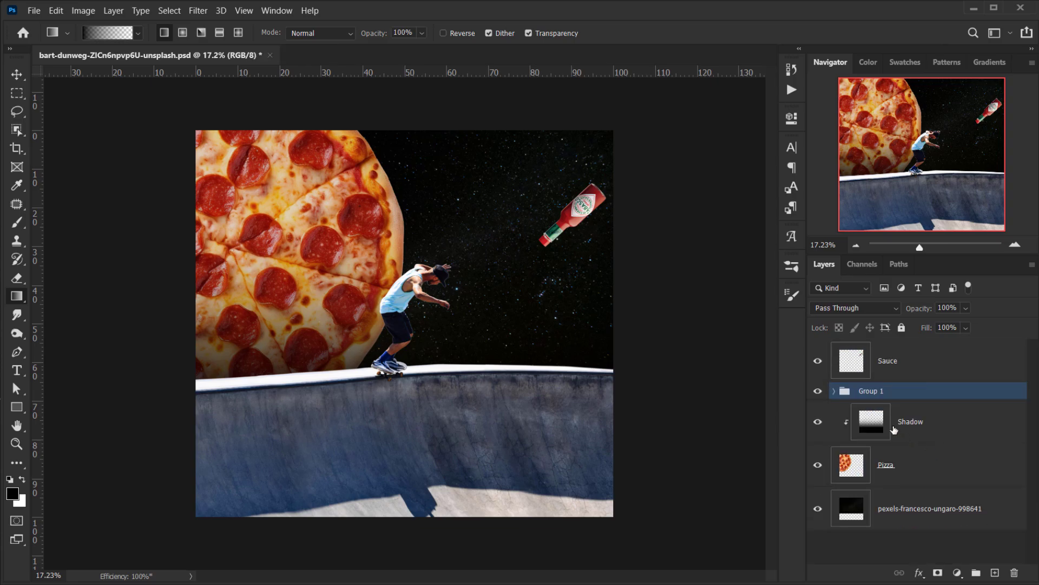
pyautogui.doubleClick(873, 390)
pyautogui.write('Mod')
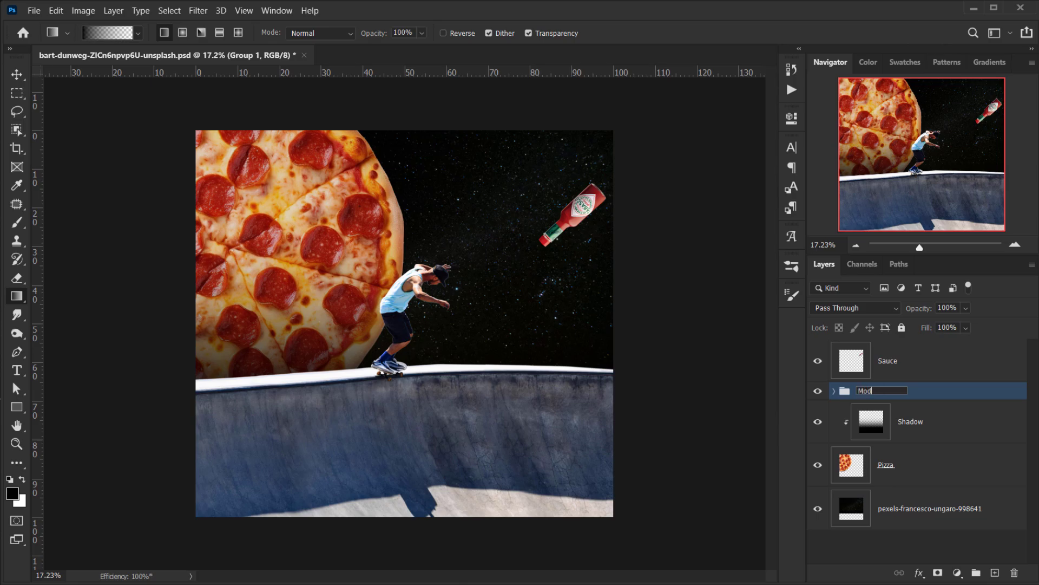
pyautogui.write('el')
pyautogui.press('Return')
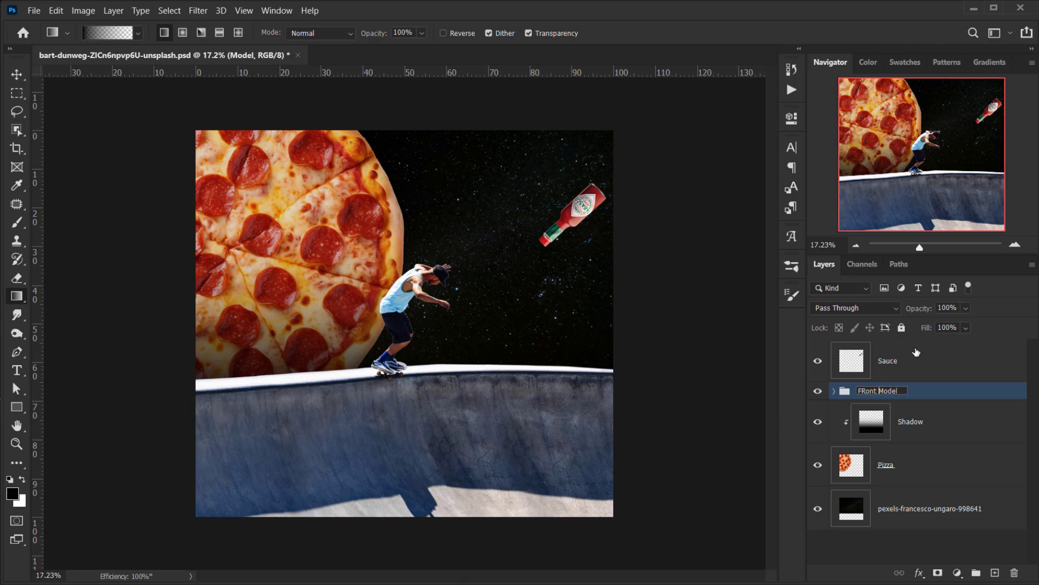
pyautogui.press('Return')
# Add a Levels adjustment layer clipped to the Sauce layer
pyautogui.click(910, 363)
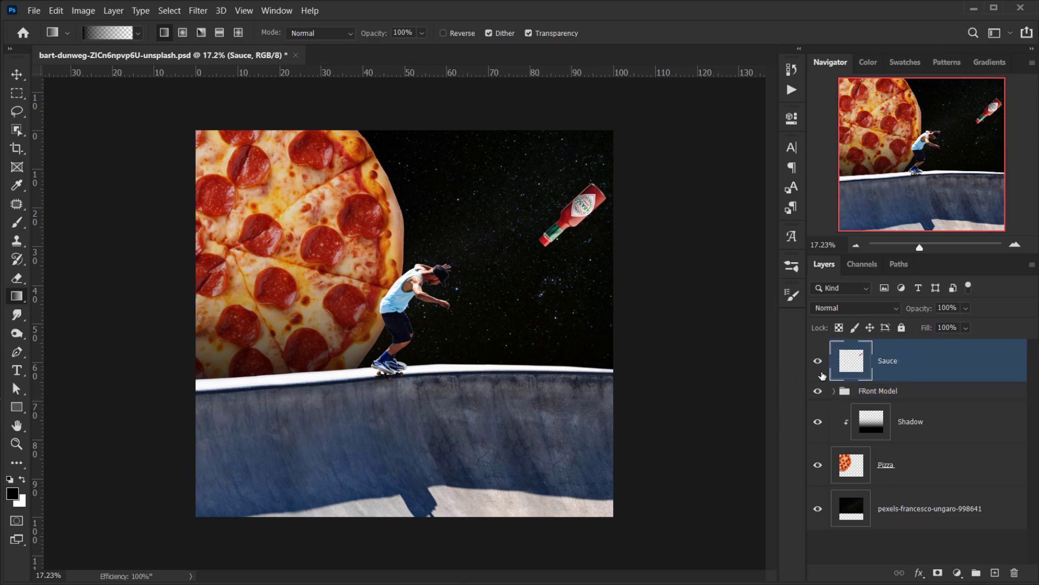
pyautogui.click(814, 362)
pyautogui.click(815, 362)
pyautogui.click(956, 573)
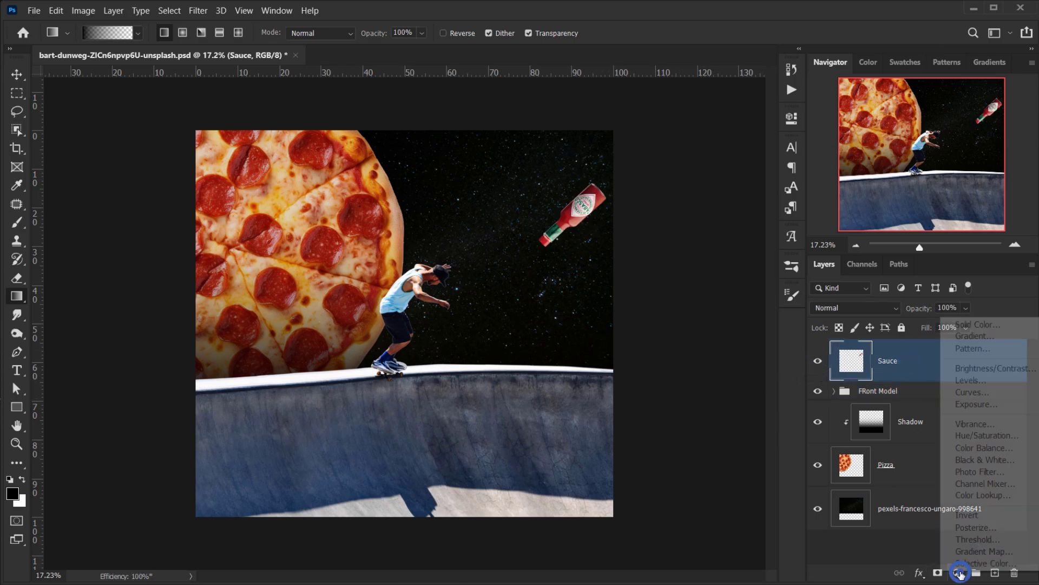
pyautogui.click(977, 382)
pyautogui.click(670, 355)
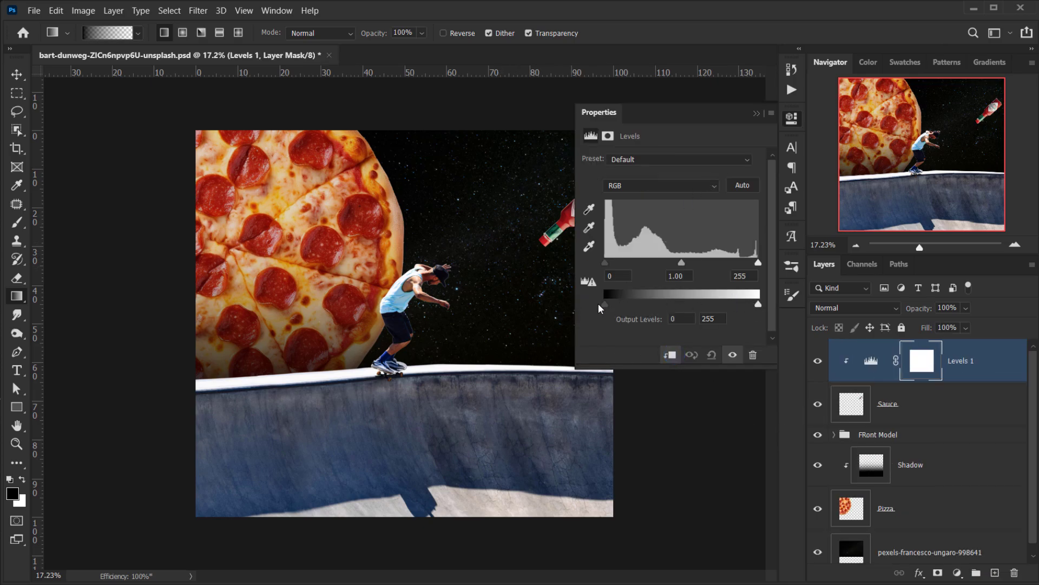
# Lower the white output level of the Sauce layer's Levels adjustment to 156 and compare the bottle with and without it
pyautogui.moveTo(607, 305); pyautogui.dragTo(605, 304)
pyautogui.moveTo(754, 304); pyautogui.dragTo(699, 302)
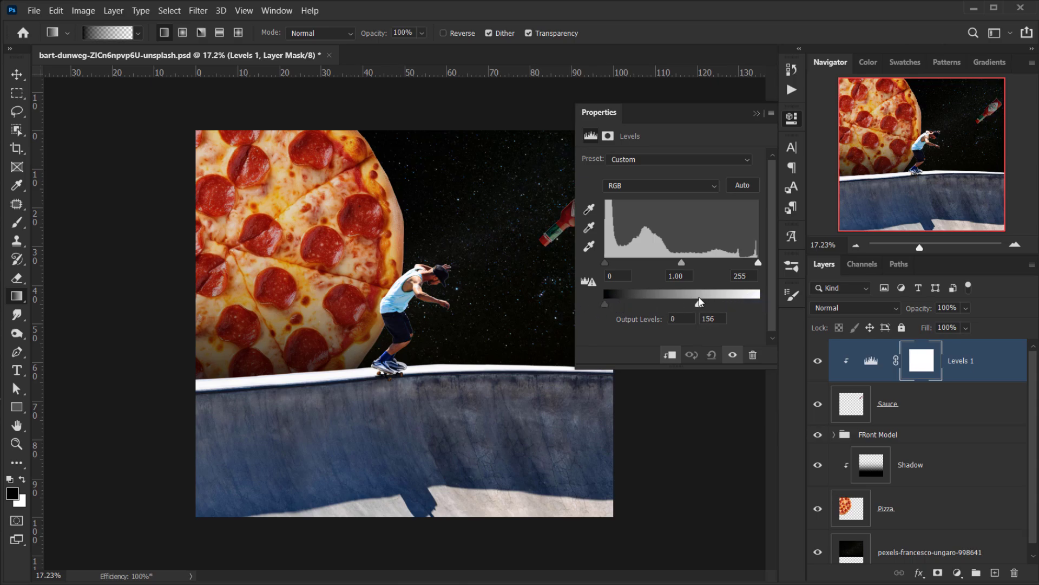
pyautogui.click(757, 113)
pyautogui.click(756, 113)
pyautogui.click(818, 361)
pyautogui.click(818, 361)
pyautogui.scroll(4, 593, 227)
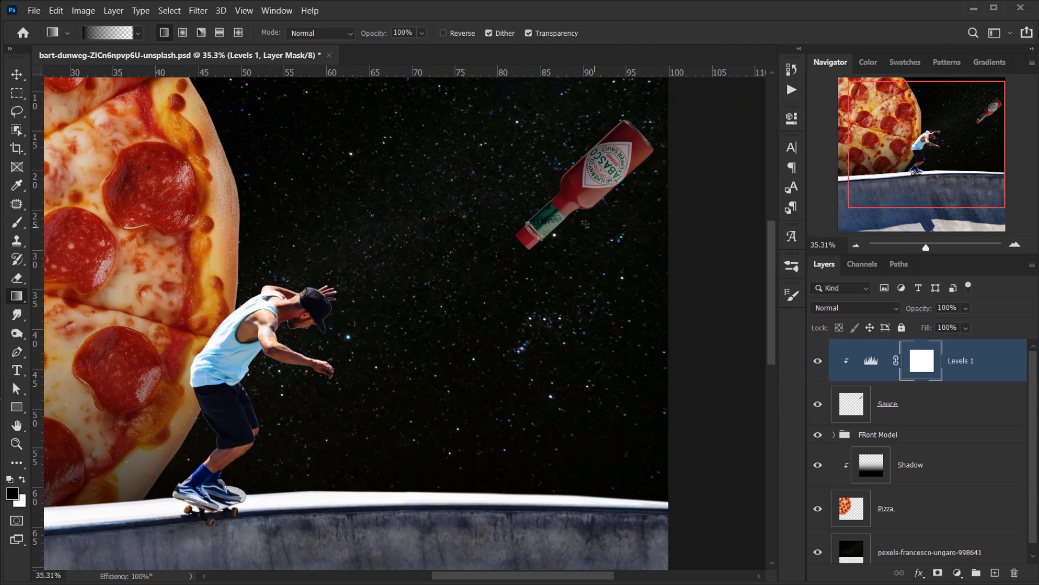
pyautogui.click(919, 407)
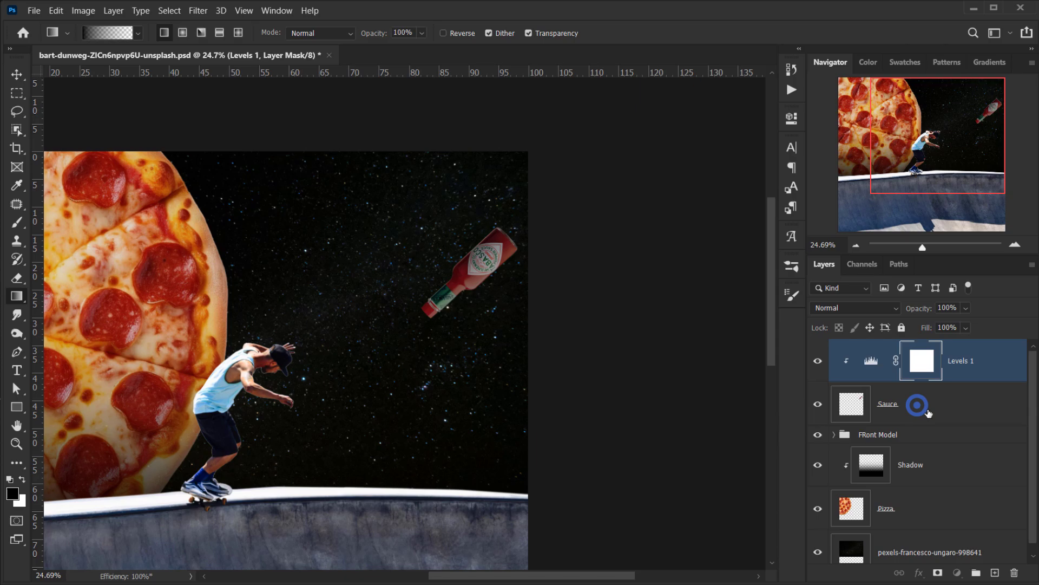
# Place pngwing.com (1).png, the ketchup bottle, on top of the layers, rotated -79.08° and scaled to 120.80%, in front of the skateboarder
pyautogui.click(983, 371)
pyautogui.hotkey('alt', 'Tab')
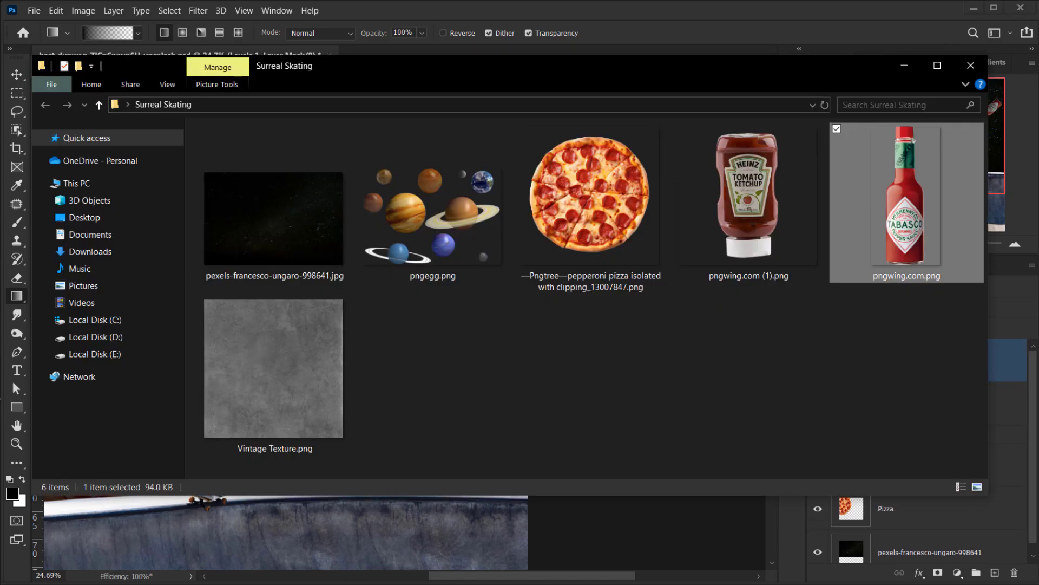
pyautogui.moveTo(761, 200); pyautogui.dragTo(335, 492)
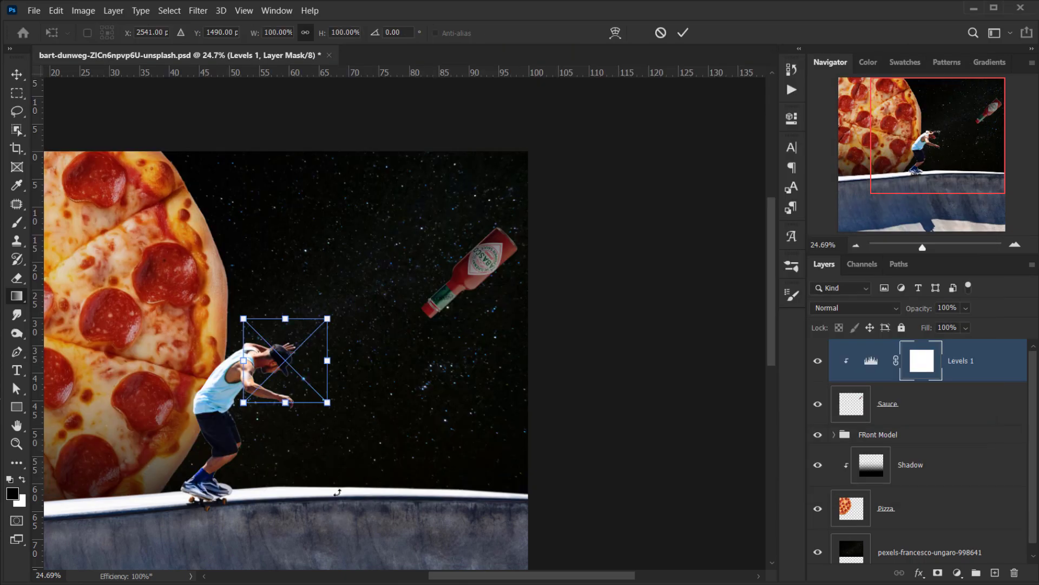
pyautogui.moveTo(409, 325); pyautogui.dragTo(399, 253)
pyautogui.moveTo(321, 373); pyautogui.dragTo(437, 328)
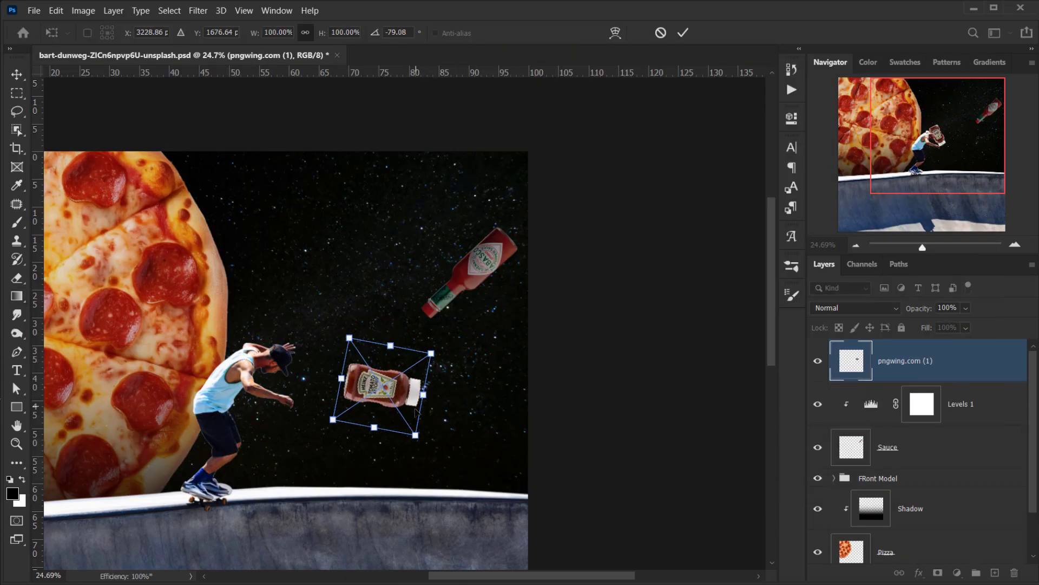
pyautogui.moveTo(414, 437); pyautogui.dragTo(429, 456)
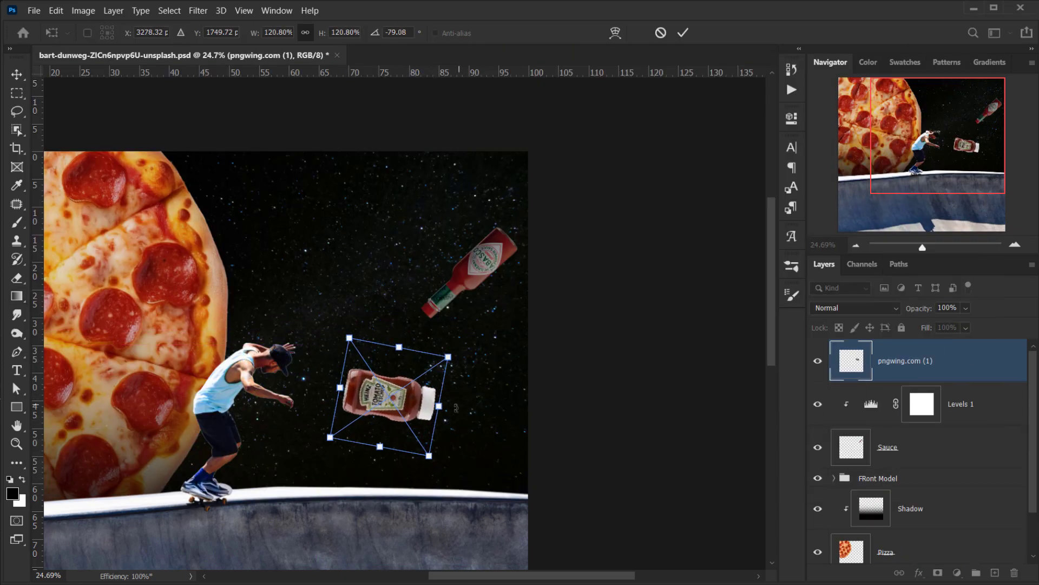
pyautogui.click(683, 32)
pyautogui.press('g')
pyautogui.scroll(-3, 589, 393)
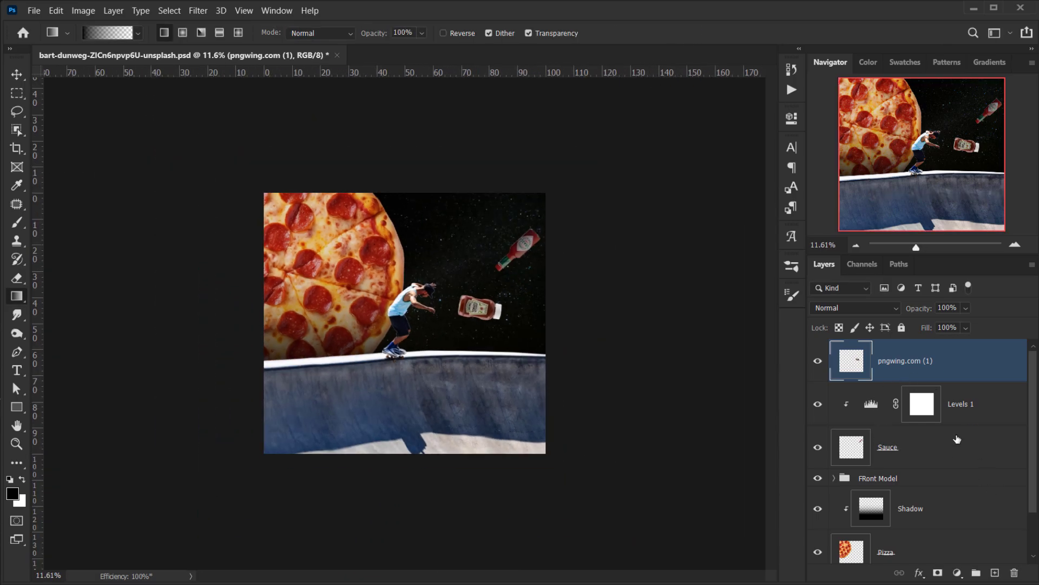
# Duplicate the Levels 1 adjustment above the ketchup bottle layer and clip the copy to that layer
pyautogui.moveTo(957, 439); pyautogui.dragTo(948, 352)
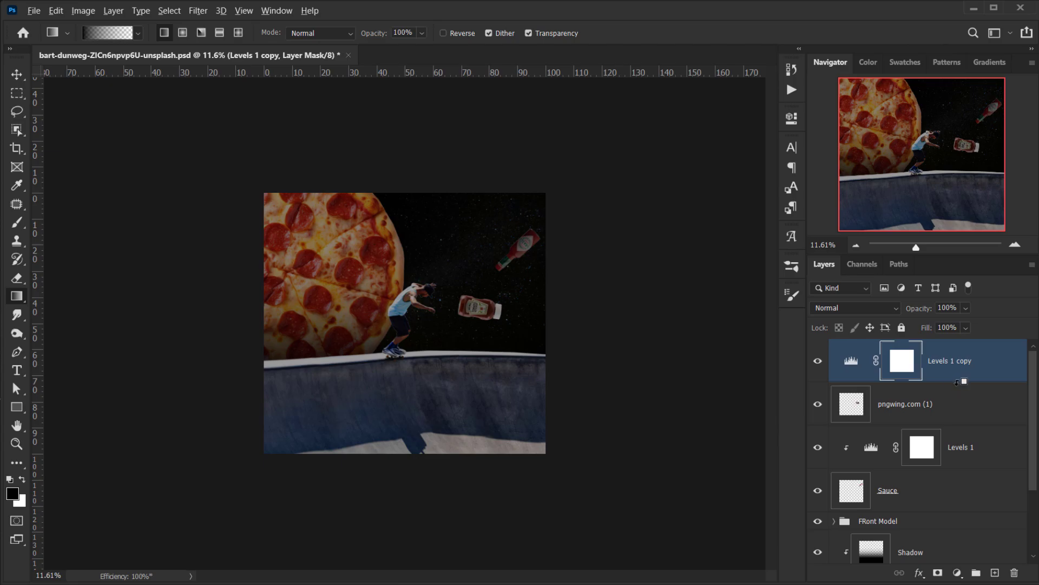
pyautogui.keyDown('alt'); pyautogui.click(957, 382); pyautogui.keyUp('alt')
pyautogui.hotkey('ctrl', '+')
pyautogui.hotkey('ctrl', '+')
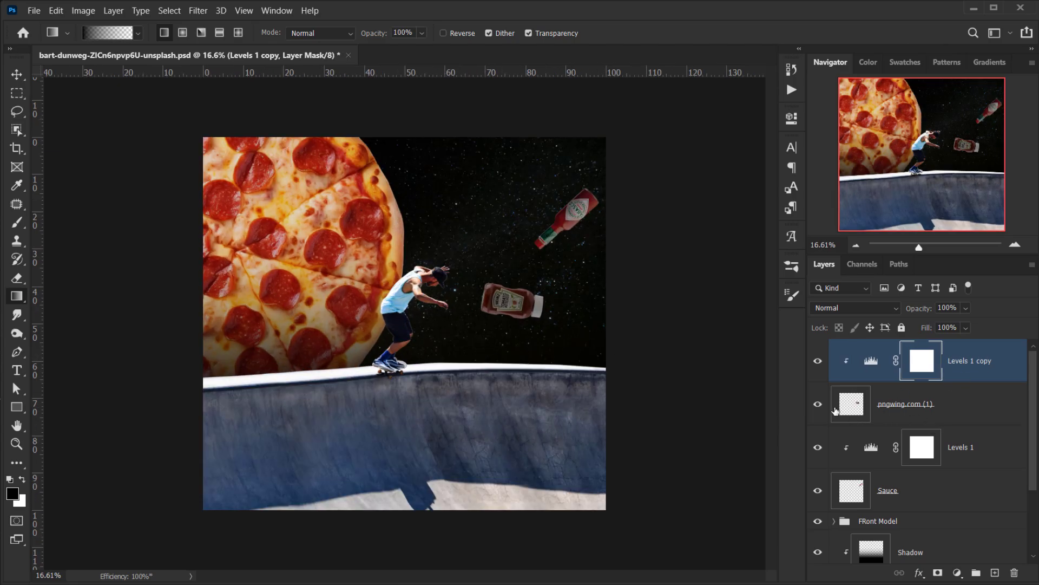
pyautogui.click(817, 404)
pyautogui.click(817, 404)
# Rename the pngwing.com (1) layer Ketchup
pyautogui.doubleClick(905, 404)
pyautogui.write('Ketchup')
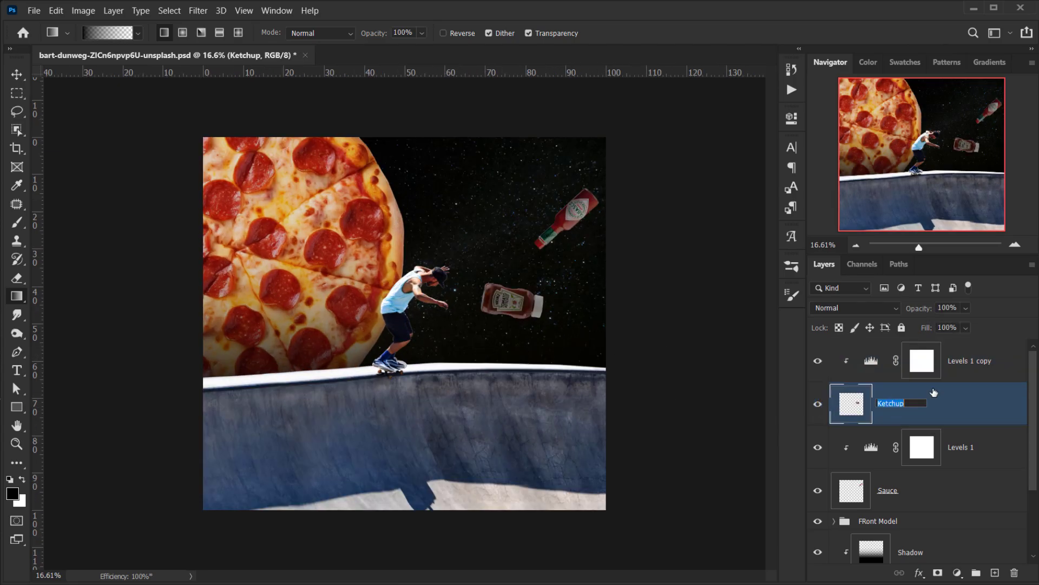
pyautogui.write('Ke')
pyautogui.press('Return')
# Lower the opacity of the Levels 1 copy adjustment to 68%
pyautogui.click(921, 360)
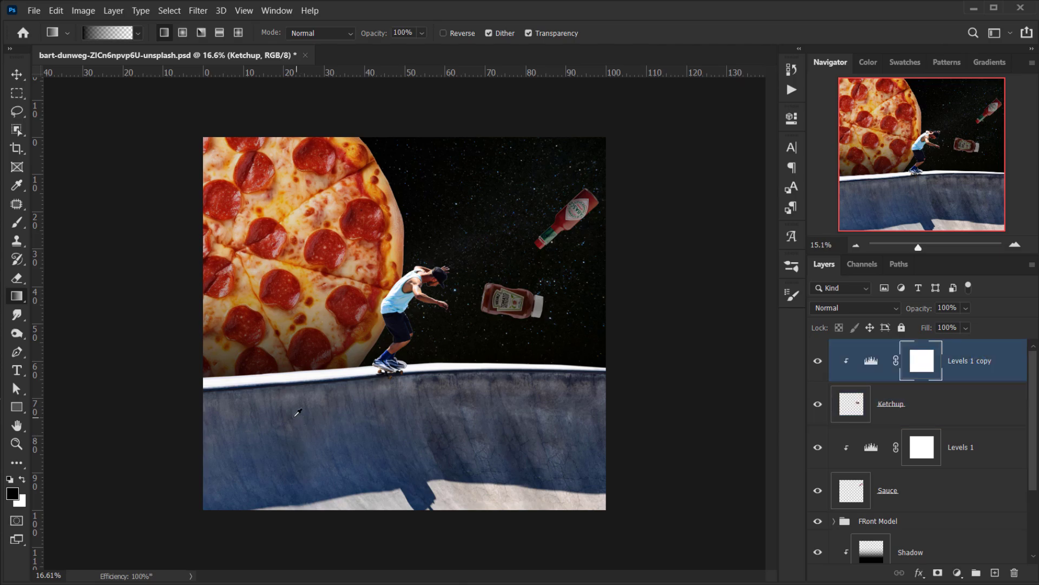
pyautogui.hotkey('ctrl', '-')
pyautogui.hotkey('ctrl', '0')
pyautogui.moveTo(917, 309); pyautogui.dragTo(899, 310)
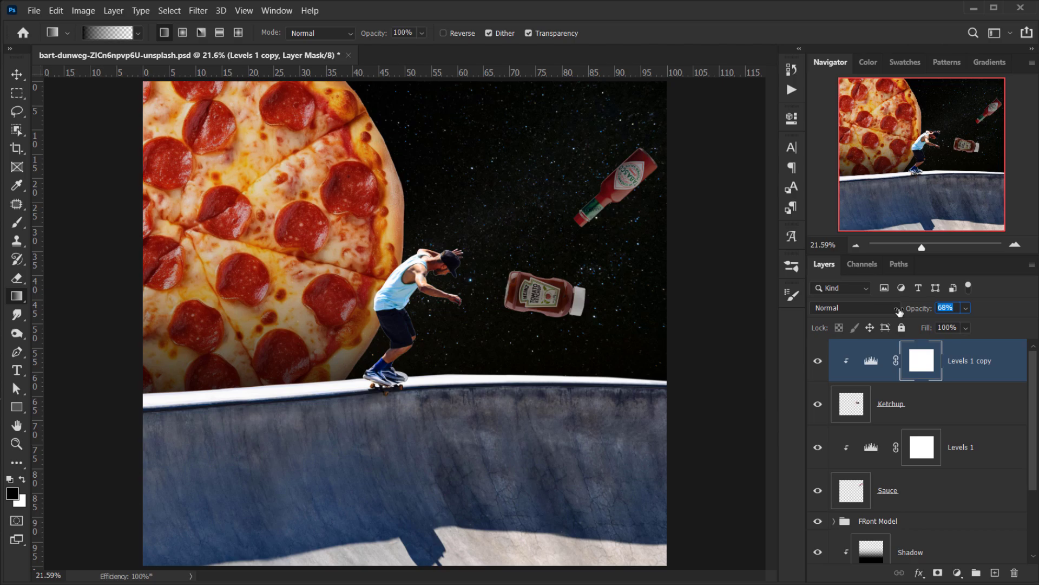
# Move the ketchup bottle slightly down and toward the skateboarder with the Move tool
pyautogui.click(887, 391)
pyautogui.press('v')
pyautogui.moveTo(567, 305); pyautogui.dragTo(555, 332)
pyautogui.scroll(-3, 625, 310)
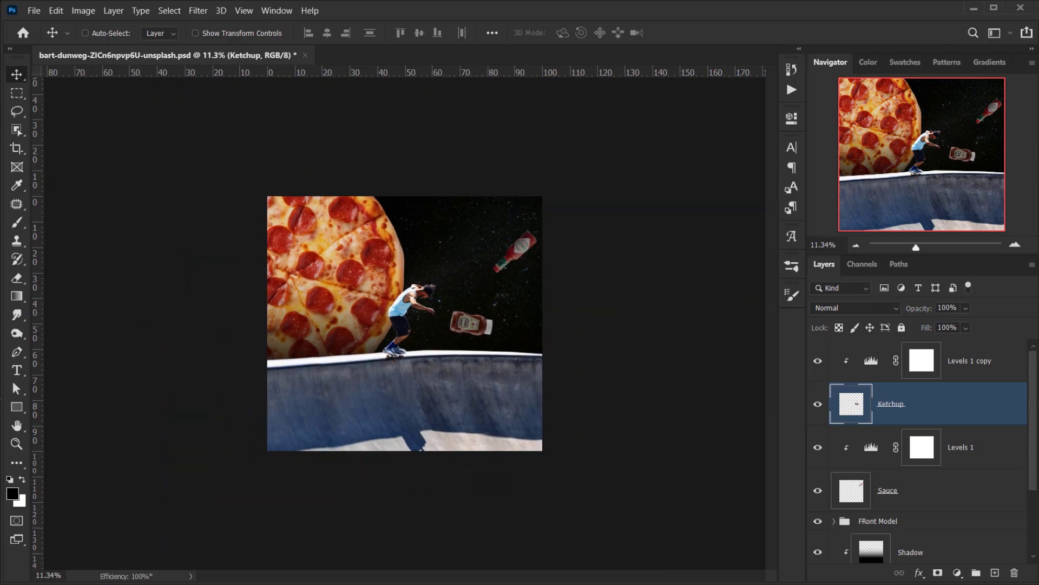
# Switch to the Surreal Skating folder and select the planets image pngegg.png
pyautogui.click(179, 544)
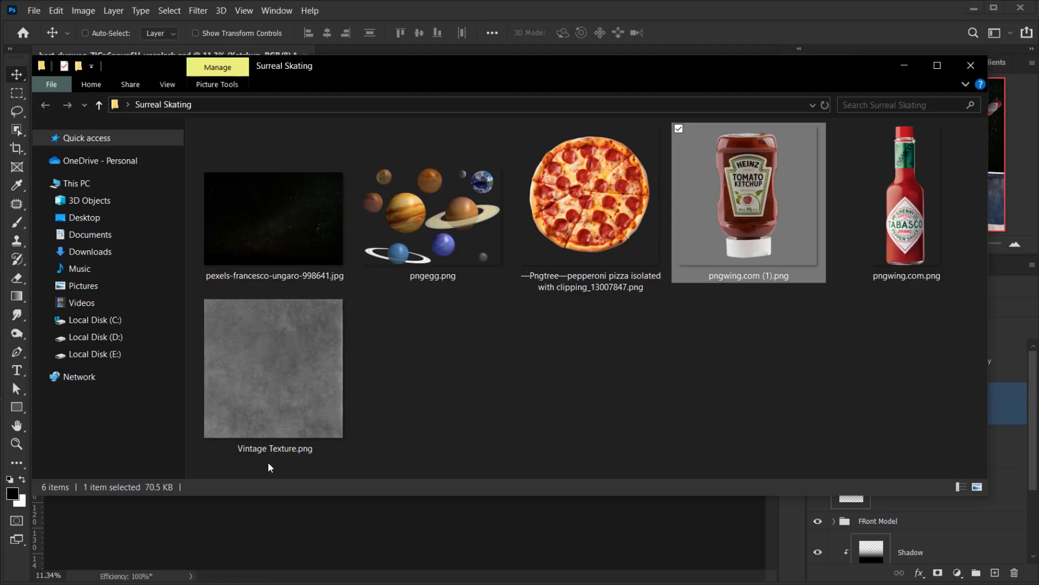
pyautogui.click(465, 230)
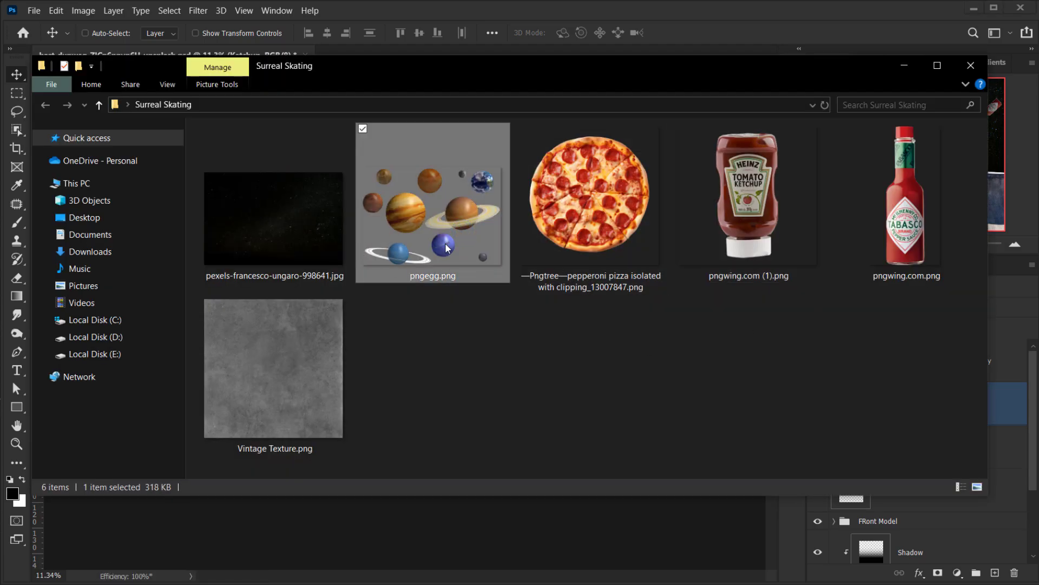
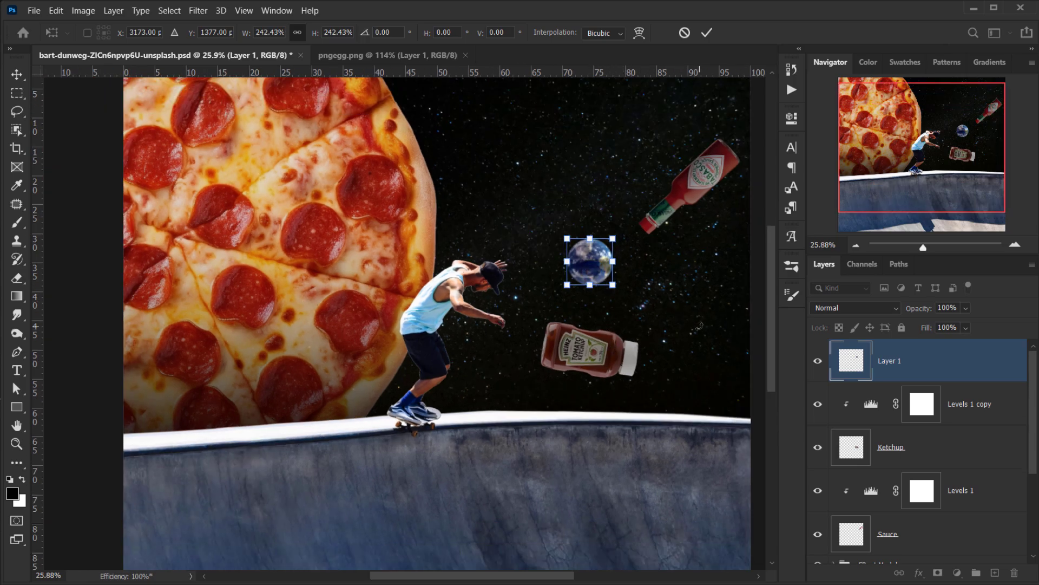
# Position the Earth planet in the space between the sauce and ketchup bottles and apply the transform
pyautogui.moveTo(592, 274); pyautogui.dragTo(569, 259)
pyautogui.click(715, 28)
# Lower the opacity of the Earth planet's layer to 63%
pyautogui.scroll(-2, 620, 254)
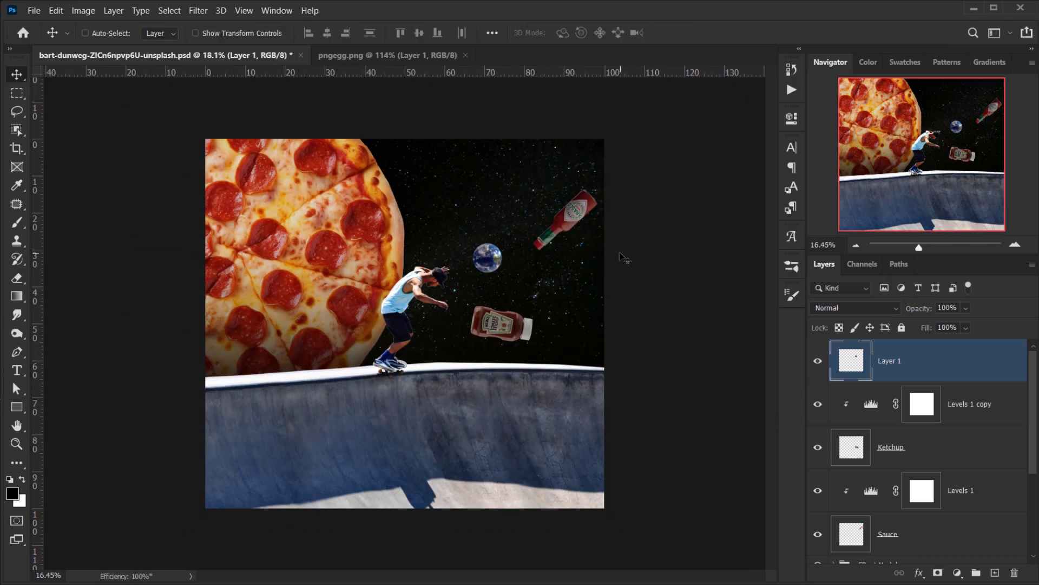
pyautogui.scroll(1, 623, 258)
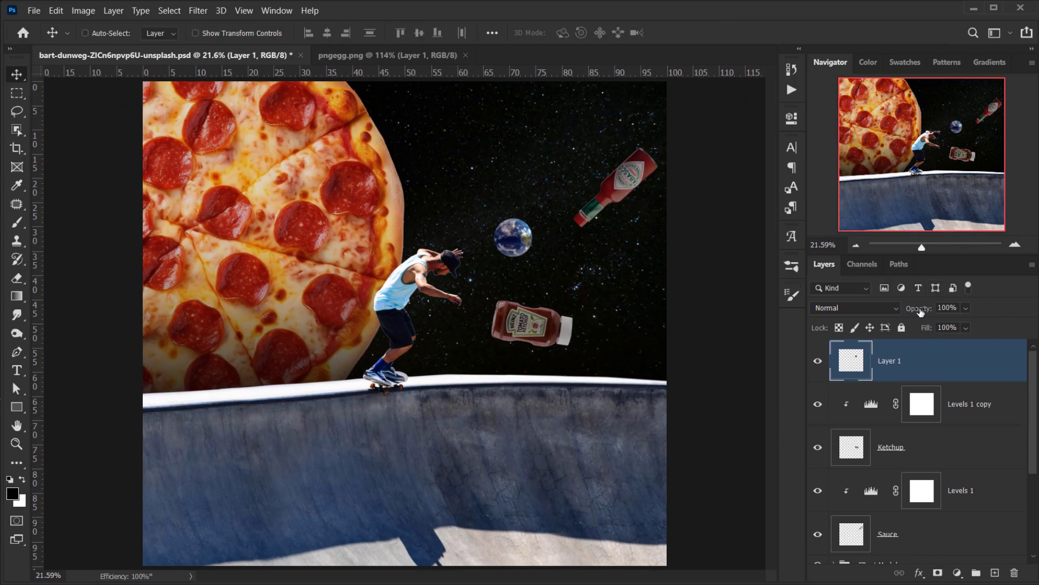
pyautogui.moveTo(920, 312); pyautogui.dragTo(894, 313)
pyautogui.scroll(-3, 547, 284)
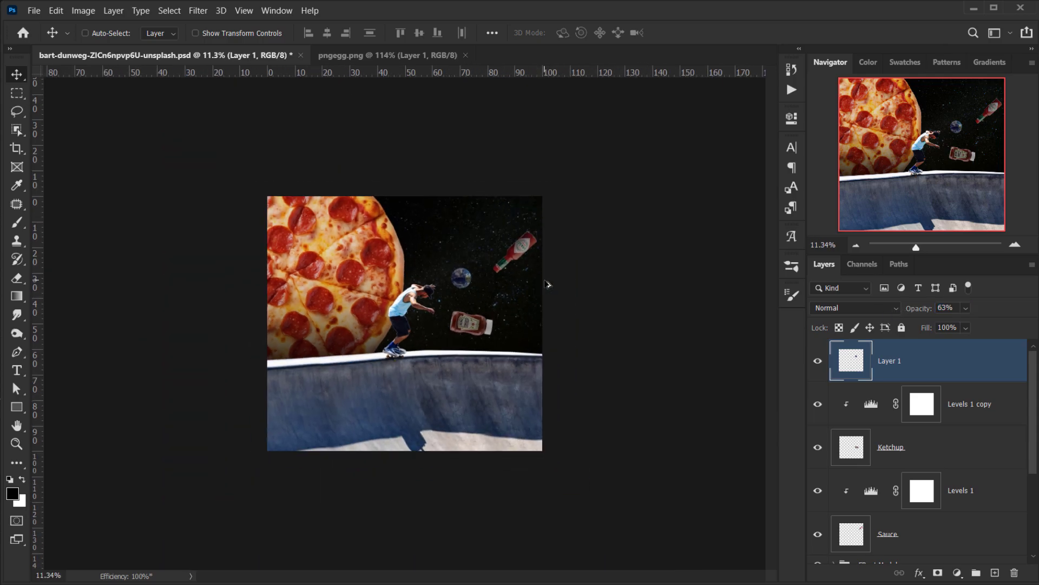
pyautogui.scroll(2, 571, 277)
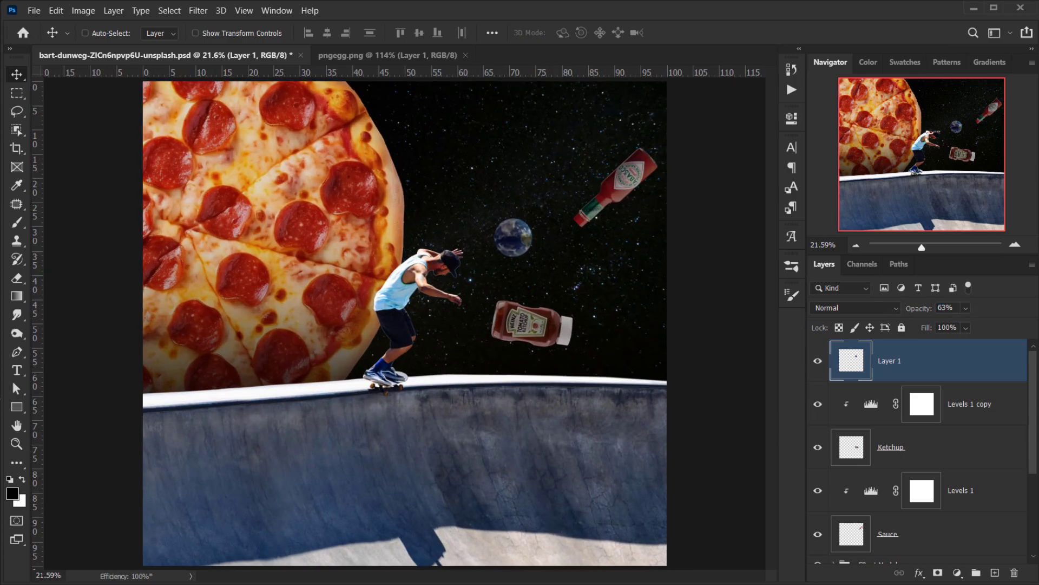
# Lasso the ringed Saturn planet in pngegg.png and move it into the skating composite's starry sky
pyautogui.click(360, 56)
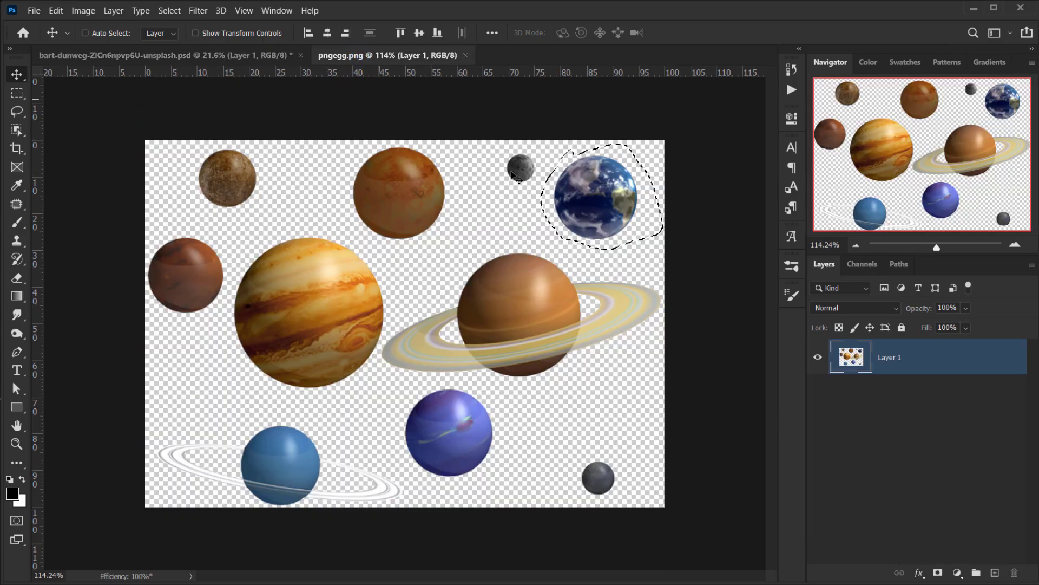
pyautogui.click(17, 111)
pyautogui.moveTo(496, 231)
pyautogui.mouseDown()
pyautogui.moveTo(384, 339)
pyautogui.moveTo(375, 363)
pyautogui.moveTo(391, 379)
pyautogui.moveTo(538, 397)
pyautogui.moveTo(630, 376)
pyautogui.moveTo(670, 344)
pyautogui.moveTo(666, 278)
pyautogui.moveTo(497, 233)
pyautogui.mouseUp()
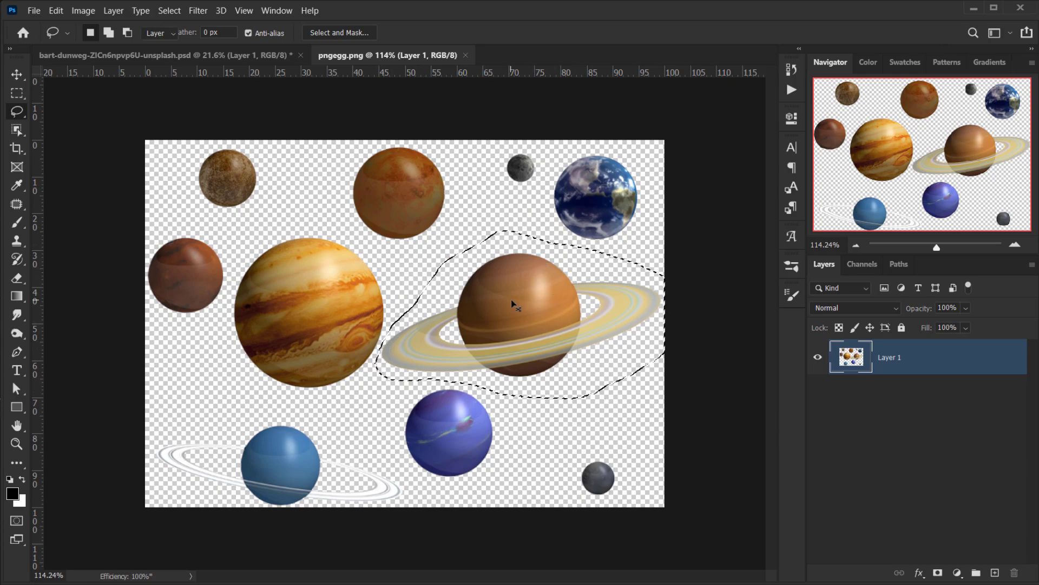
pyautogui.moveTo(513, 304); pyautogui.dragTo(441, 130)
pyautogui.scroll(-2, 469, 205)
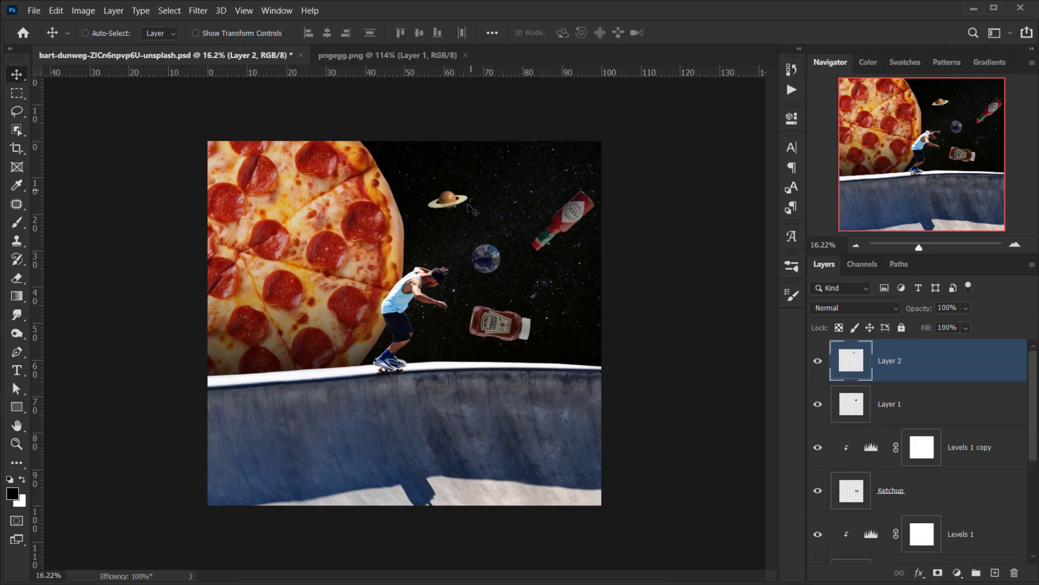
# Shift Saturn slightly up, enlarge it to 168.09%, and rotate it -10.12 degrees
pyautogui.moveTo(451, 204)
pyautogui.mouseDown()
pyautogui.moveTo(447, 195)
pyautogui.moveTo(456, 203)
pyautogui.moveTo(507, 146)
pyautogui.moveTo(422, 217)
pyautogui.moveTo(461, 197)
pyautogui.mouseUp()
pyautogui.hotkey('ctrl', 't')
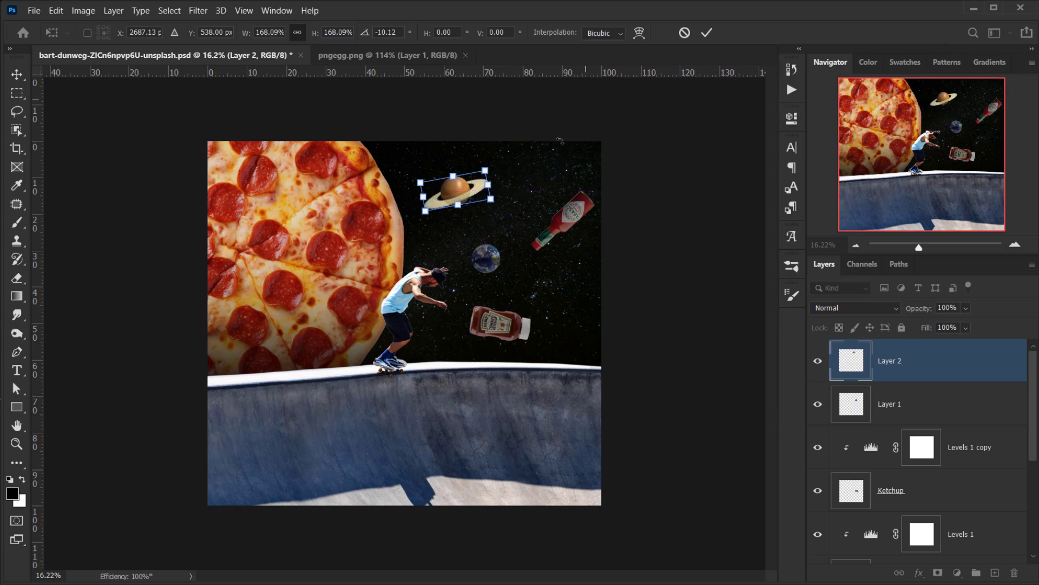
pyautogui.click(707, 32)
# Lower the Saturn layer's opacity to 54% and rename it PLanet 1
pyautogui.hotkey('ctrl', '-')
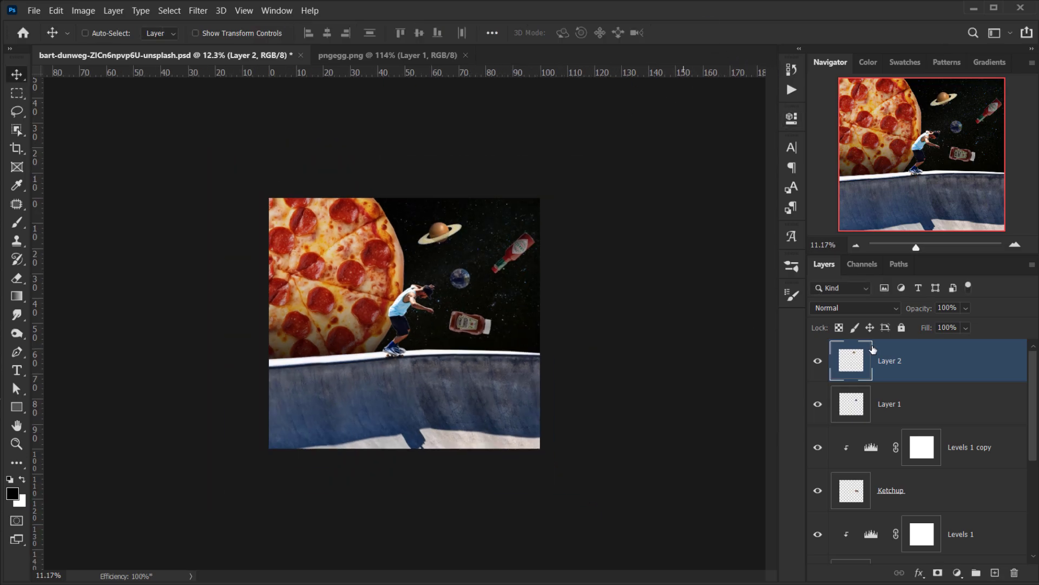
pyautogui.moveTo(914, 312); pyautogui.dragTo(885, 314)
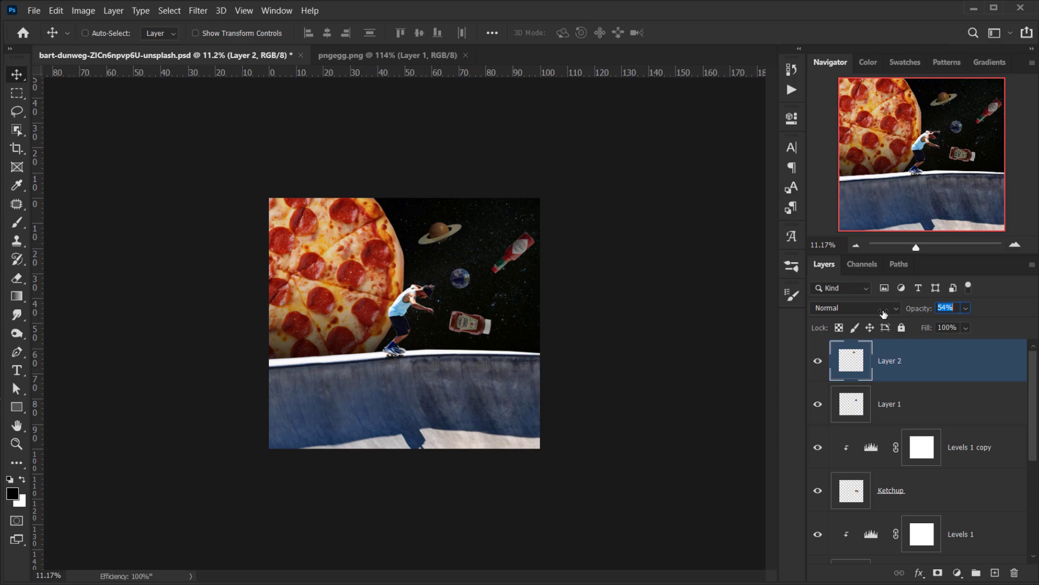
pyautogui.doubleClick(896, 363)
pyautogui.write('PLkane')
pyautogui.press('BackSpace')
pyautogui.press('BackSpace')
pyautogui.press('BackSpace')
pyautogui.press('BackSpace')
pyautogui.write('anet 1')
pyautogui.press('Return')
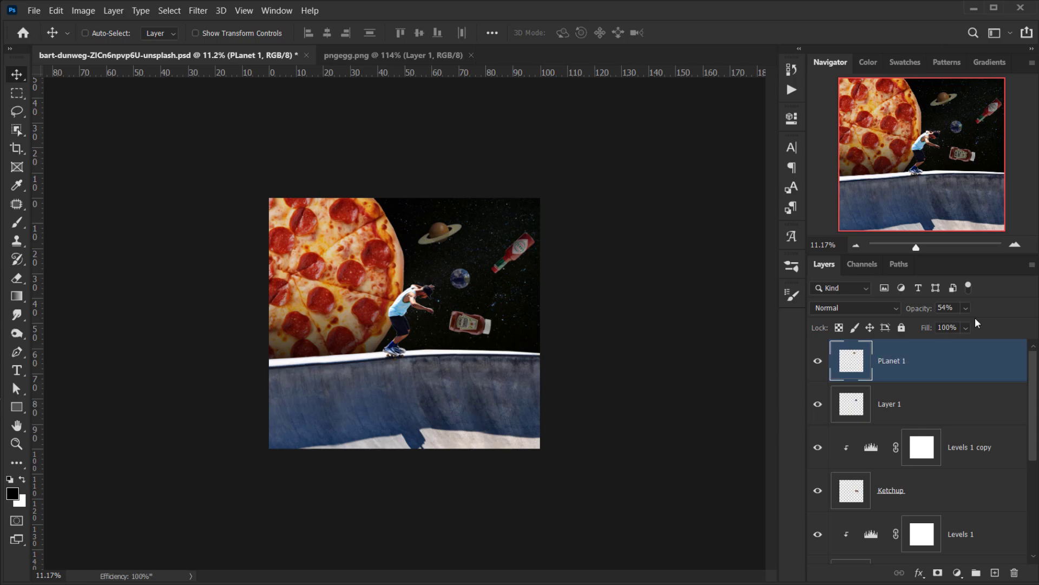
# Rename the Earth layer Planet 2
pyautogui.doubleClick(887, 403)
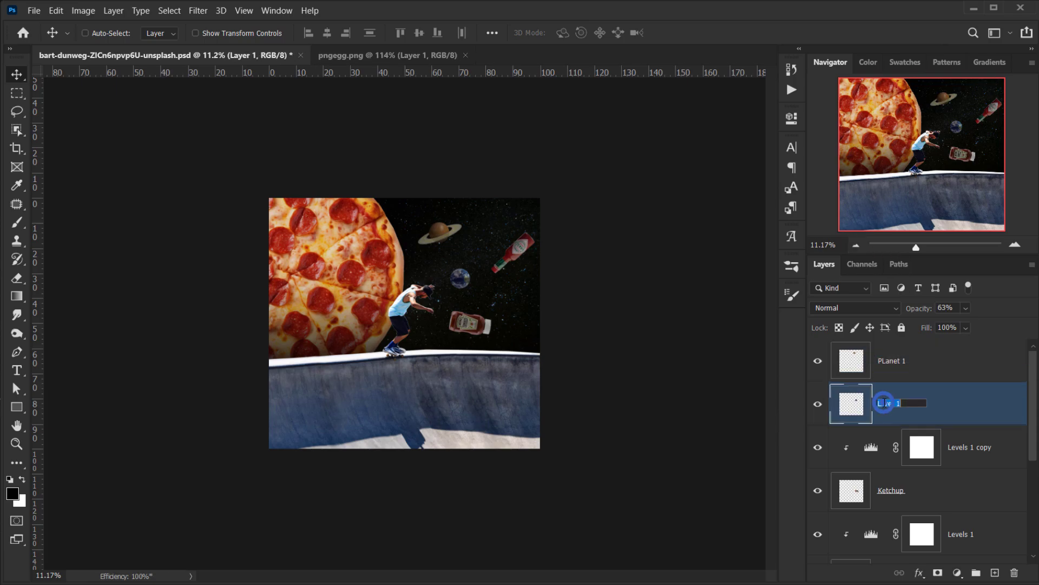
pyautogui.write('Planet 2')
pyautogui.press('Return')
# Move the Earth planet slightly up and shift Saturn a little higher in the sky
pyautogui.scroll(3, 512, 306)
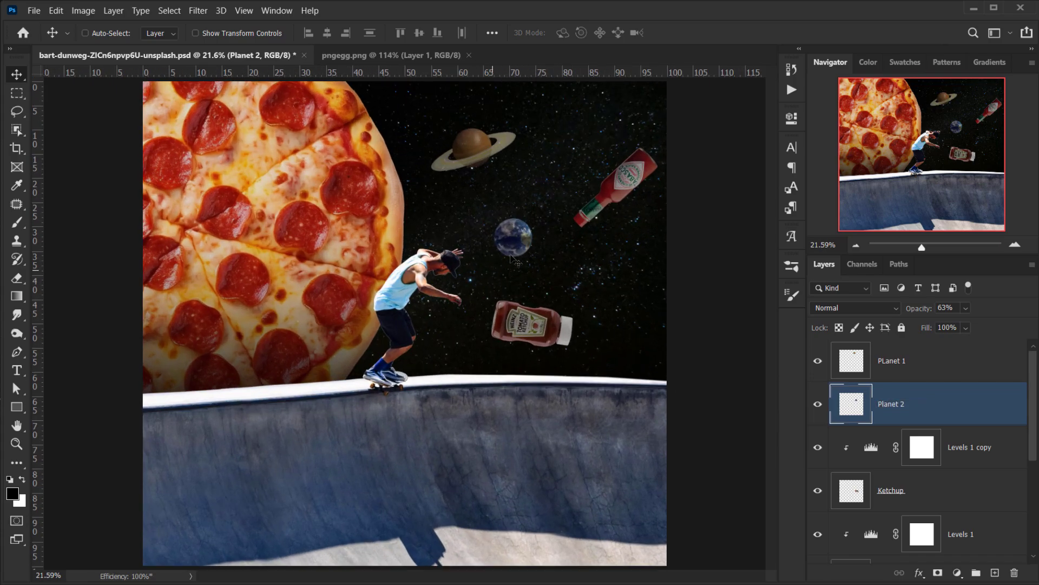
pyautogui.scroll(3, 516, 268)
pyautogui.scroll(-2, 516, 267)
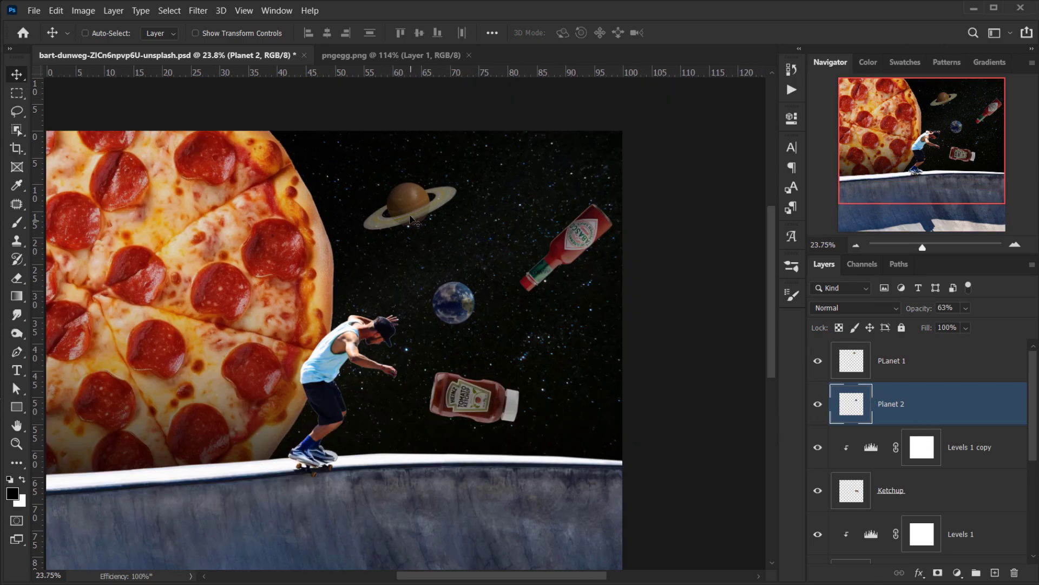
pyautogui.moveTo(410, 215); pyautogui.dragTo(385, 200)
pyautogui.click(892, 360)
pyautogui.scroll(-2, 509, 316)
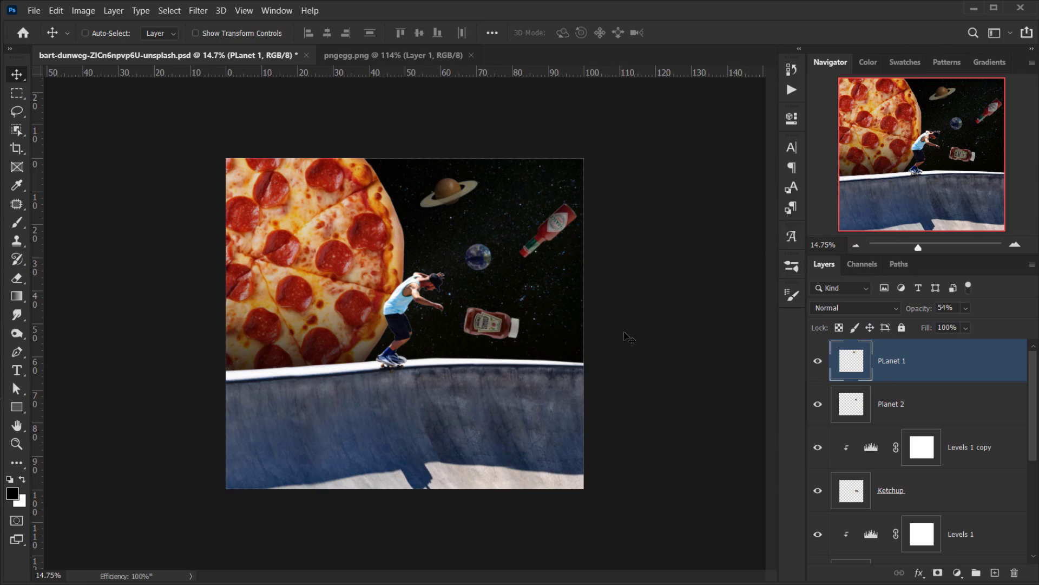
pyautogui.scroll(2, 499, 248)
pyautogui.scroll(-2, 503, 258)
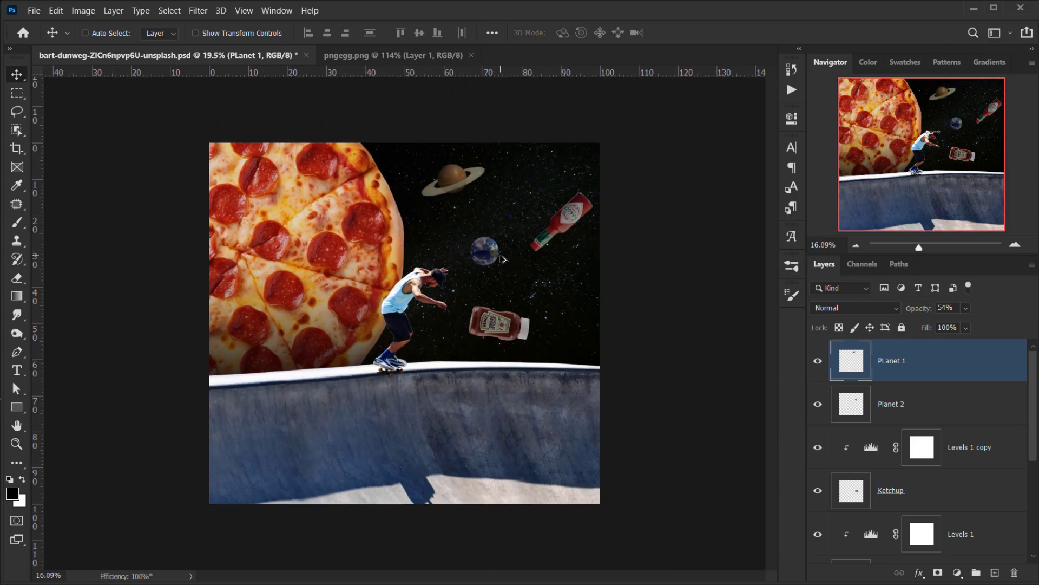
pyautogui.hotkey('ctrl', '0')
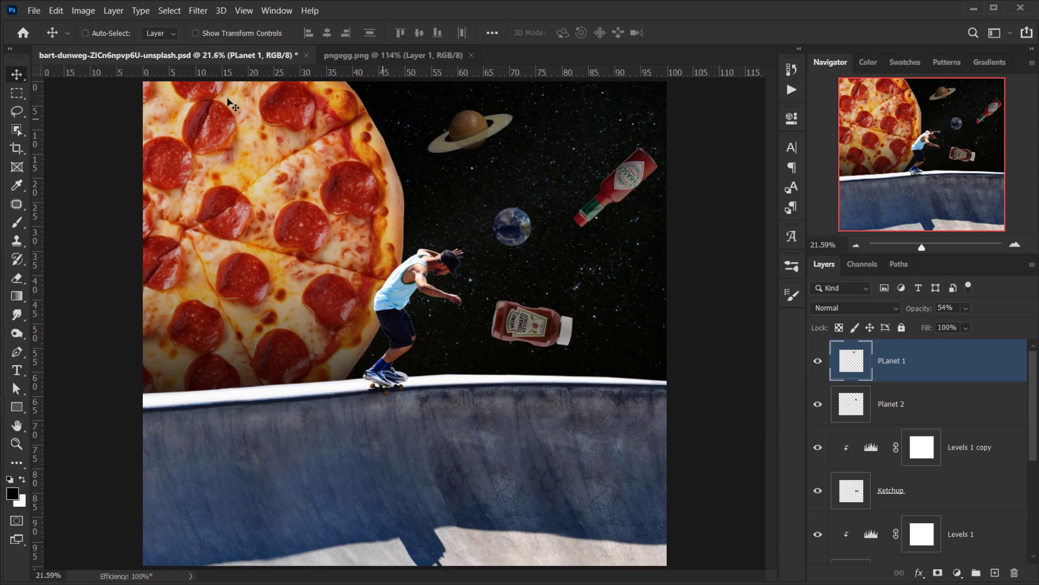
# Close pngegg.png and place the mouthwatering pizza slice PNG from the Surreal Skating folder into the composite
pyautogui.click(339, 56)
pyautogui.click(471, 55)
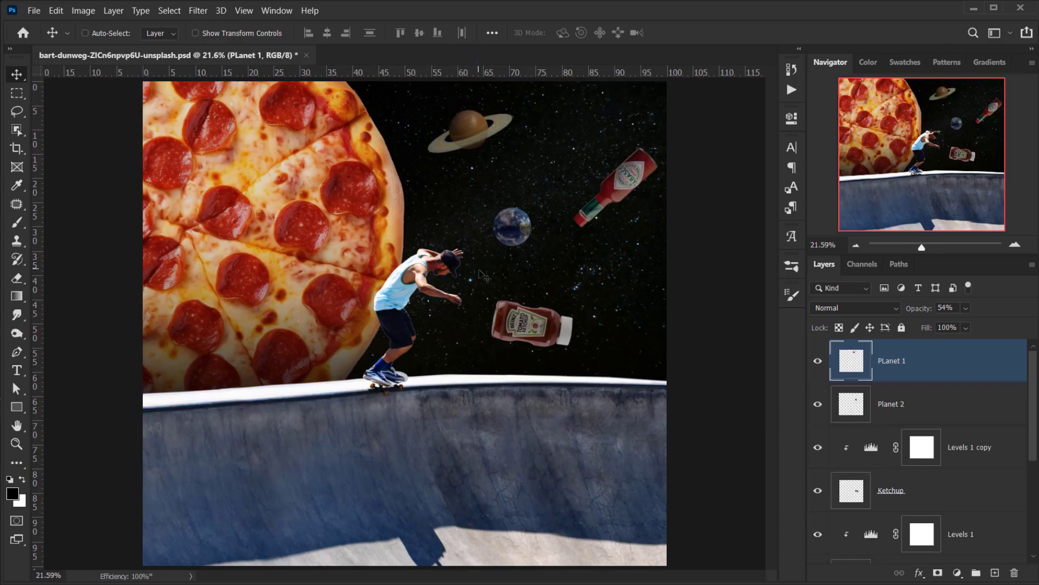
pyautogui.hotkey('alt', 'Tab')
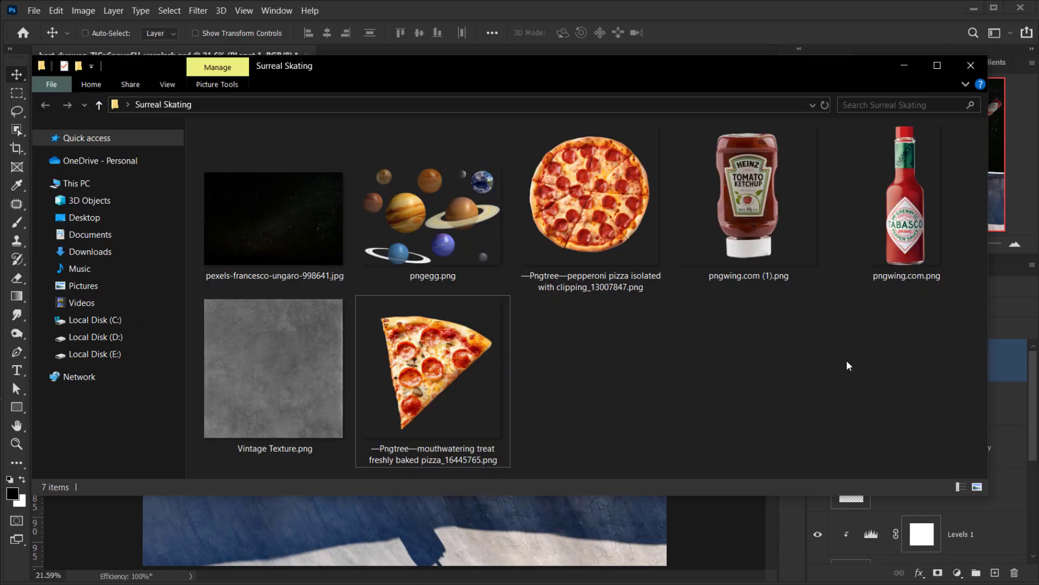
pyautogui.moveTo(454, 372); pyautogui.dragTo(518, 476)
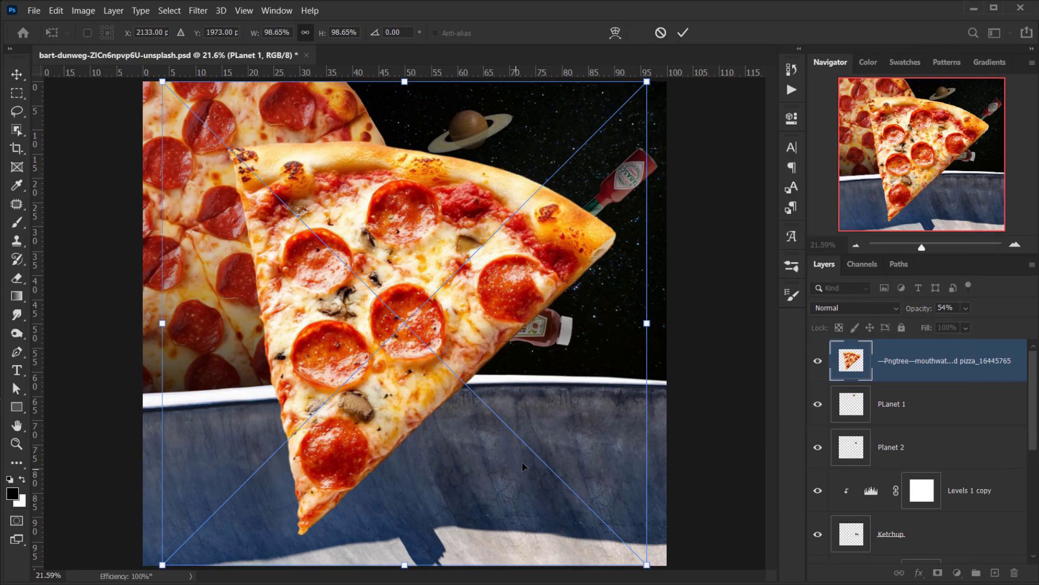
# Scale the pizza slice to 36.56%, rotate it 36.89 degrees, and move it to the bowl's rim near the canvas's right edge
pyautogui.moveTo(647, 81); pyautogui.dragTo(409, 328)
pyautogui.moveTo(336, 433); pyautogui.dragTo(624, 393)
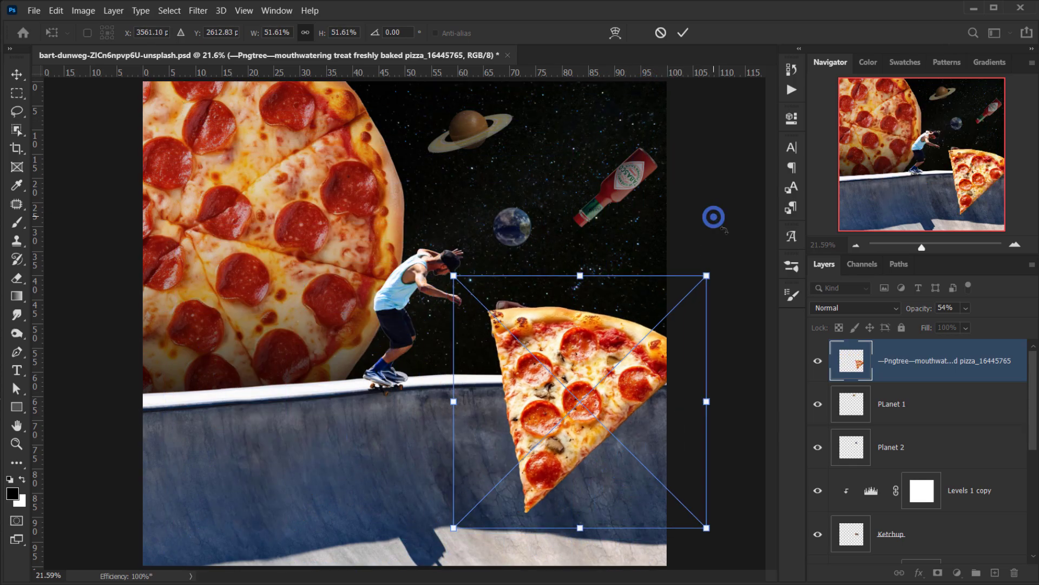
pyautogui.moveTo(715, 218); pyautogui.dragTo(681, 355)
pyautogui.moveTo(554, 225); pyautogui.dragTo(570, 328)
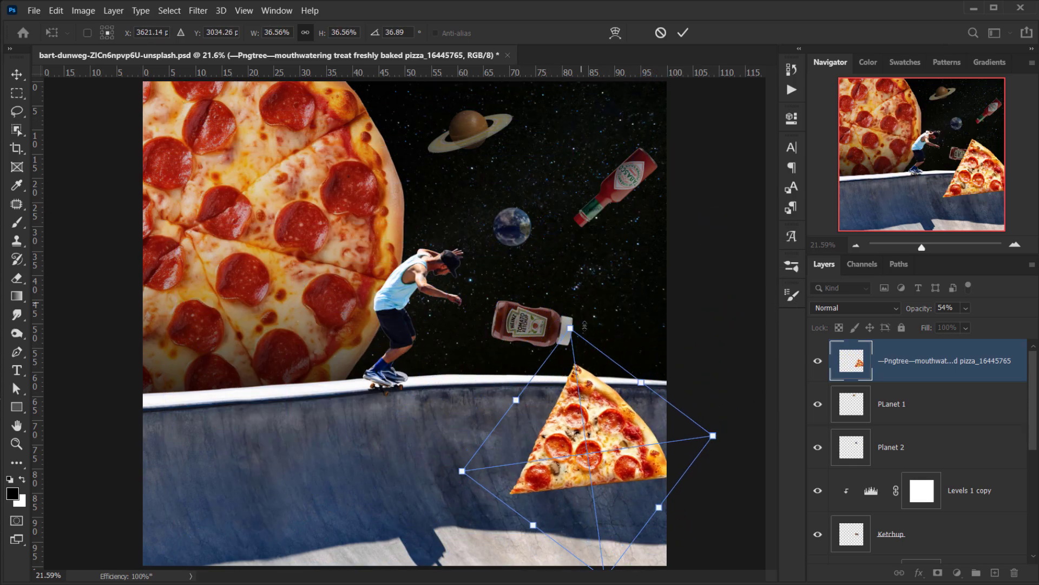
pyautogui.moveTo(633, 453); pyautogui.dragTo(684, 356)
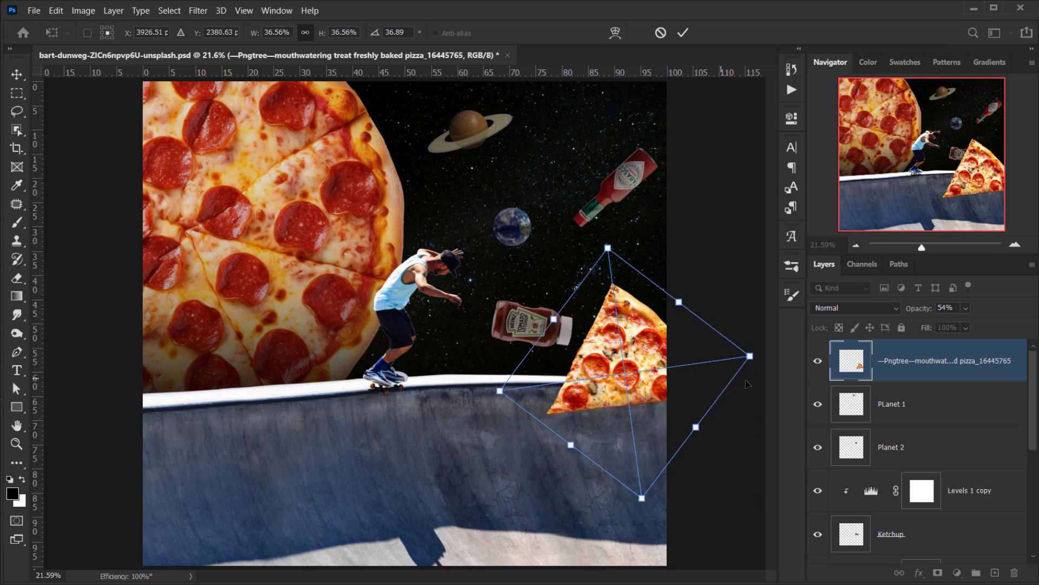
# Reduce the pizza slice to 28.59%, rotate it to 40.39 degrees, and reposition it at the rim
pyautogui.moveTo(754, 355); pyautogui.dragTo(696, 346)
pyautogui.moveTo(735, 293); pyautogui.dragTo(687, 252)
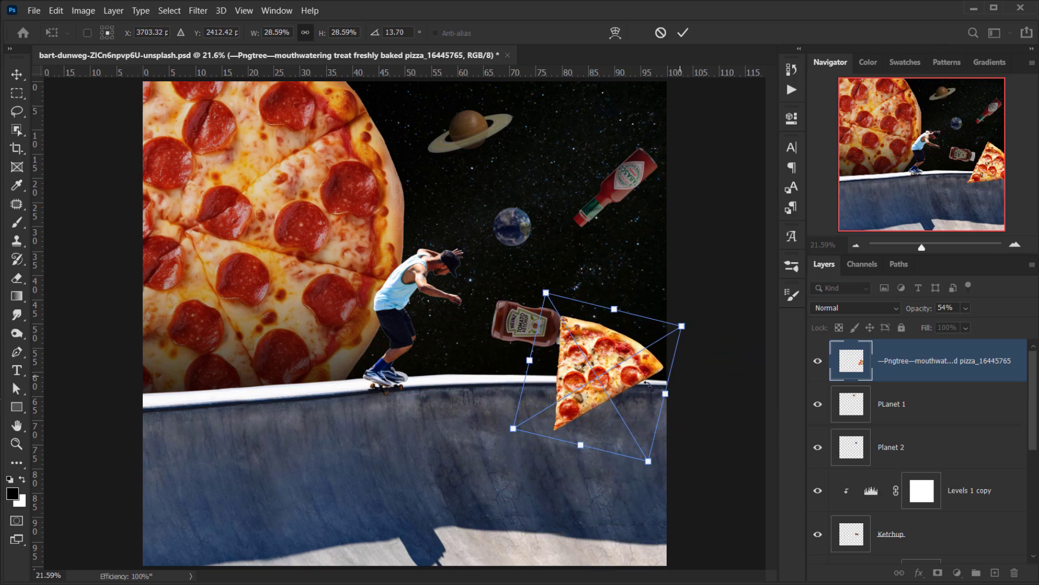
pyautogui.moveTo(646, 379); pyautogui.dragTo(695, 380)
pyautogui.moveTo(722, 271); pyautogui.dragTo(749, 324)
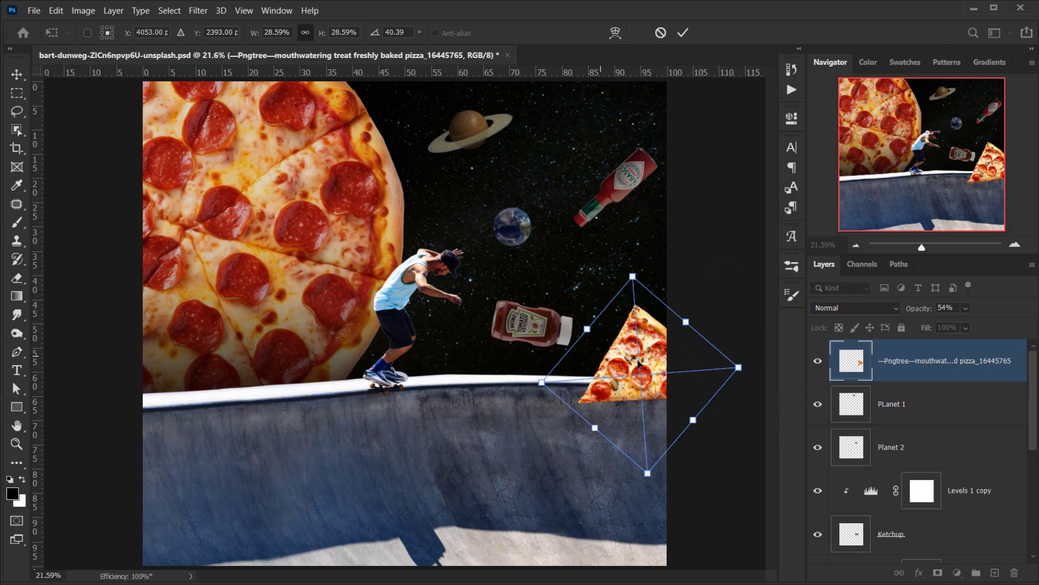
pyautogui.moveTo(643, 357); pyautogui.dragTo(546, 415)
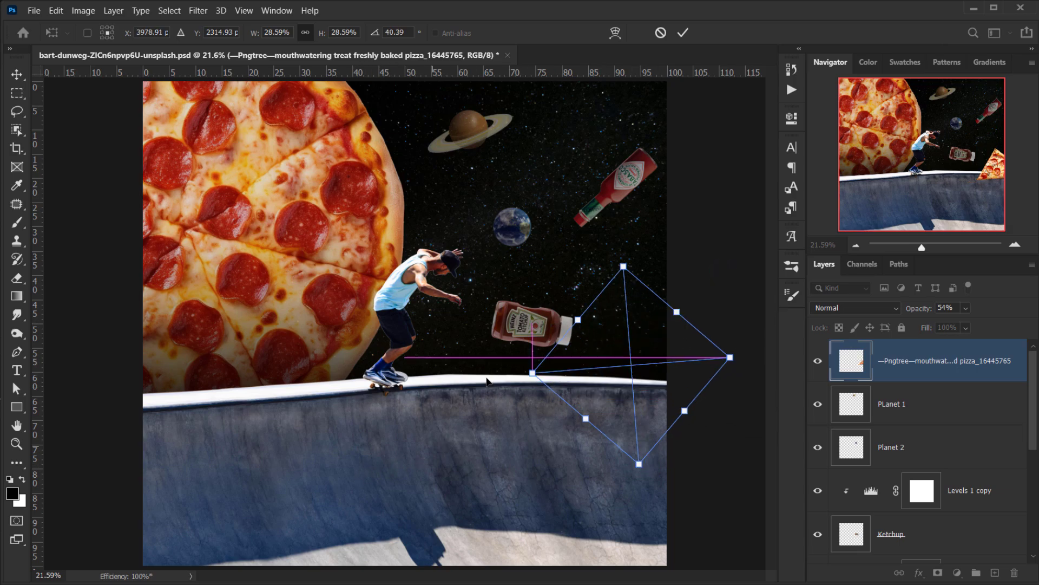
# Set the pizza slice's rotation to 26.58 degrees, fit it over the rim at the canvas's right edge, and apply the transform
pyautogui.moveTo(499, 346); pyautogui.dragTo(497, 361)
pyautogui.moveTo(629, 371); pyautogui.dragTo(627, 372)
pyautogui.moveTo(672, 250); pyautogui.dragTo(661, 248)
pyautogui.moveTo(638, 376); pyautogui.dragTo(648, 373)
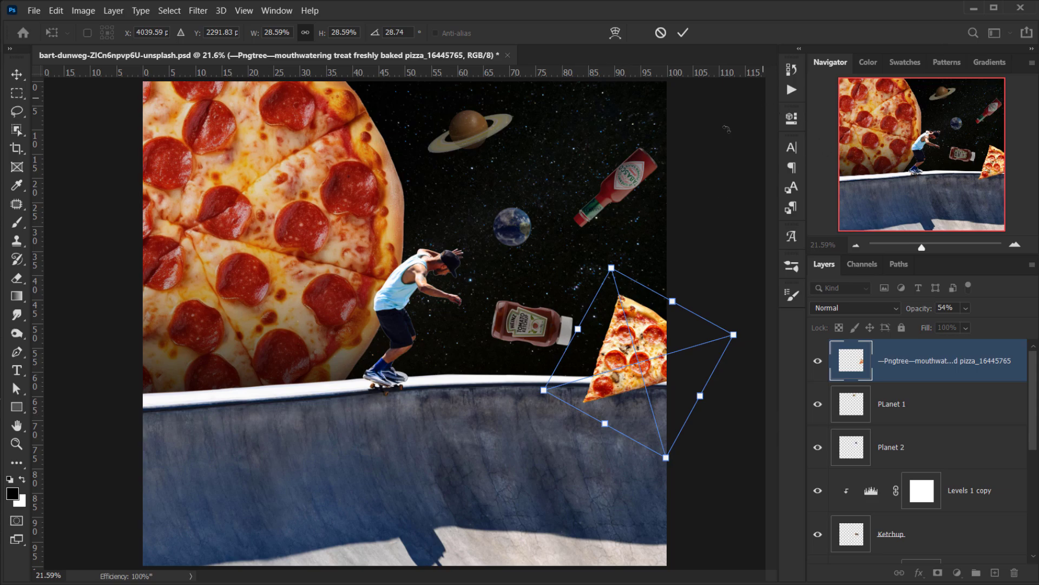
pyautogui.moveTo(626, 352); pyautogui.dragTo(615, 341)
pyautogui.moveTo(722, 272); pyautogui.dragTo(693, 280)
pyautogui.moveTo(667, 347); pyautogui.dragTo(663, 351)
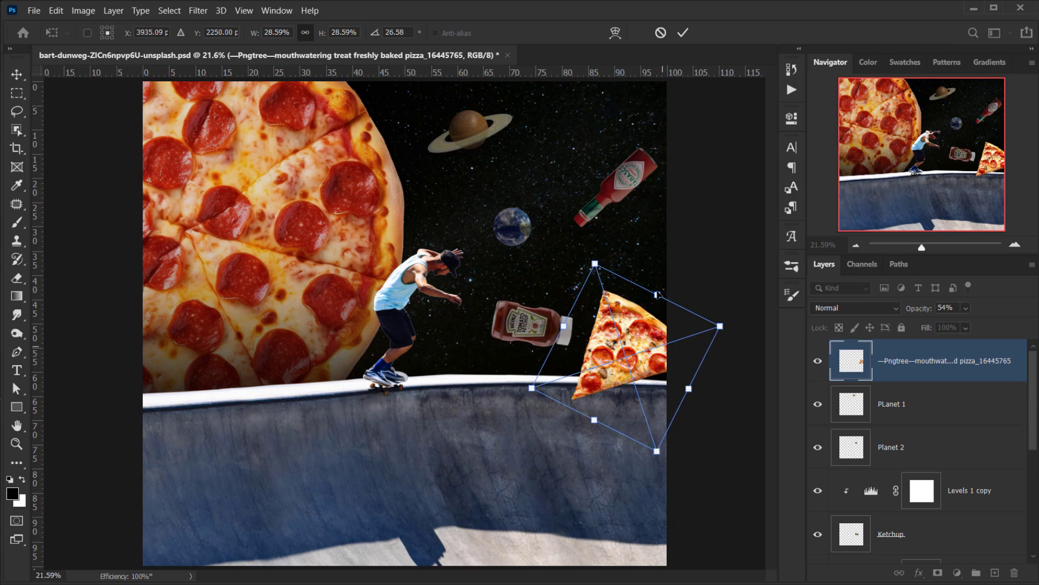
pyautogui.click(683, 33)
# Select the Ketchup layer and move the bottle toward the skateboarder, clear of the pizza slice
pyautogui.scroll(-4, 928, 461)
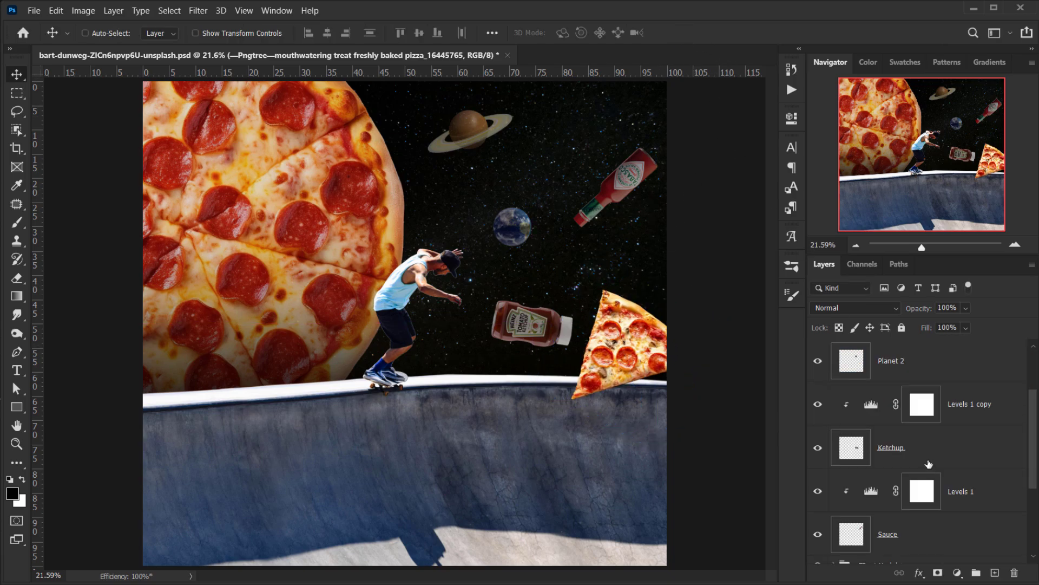
pyautogui.click(892, 376)
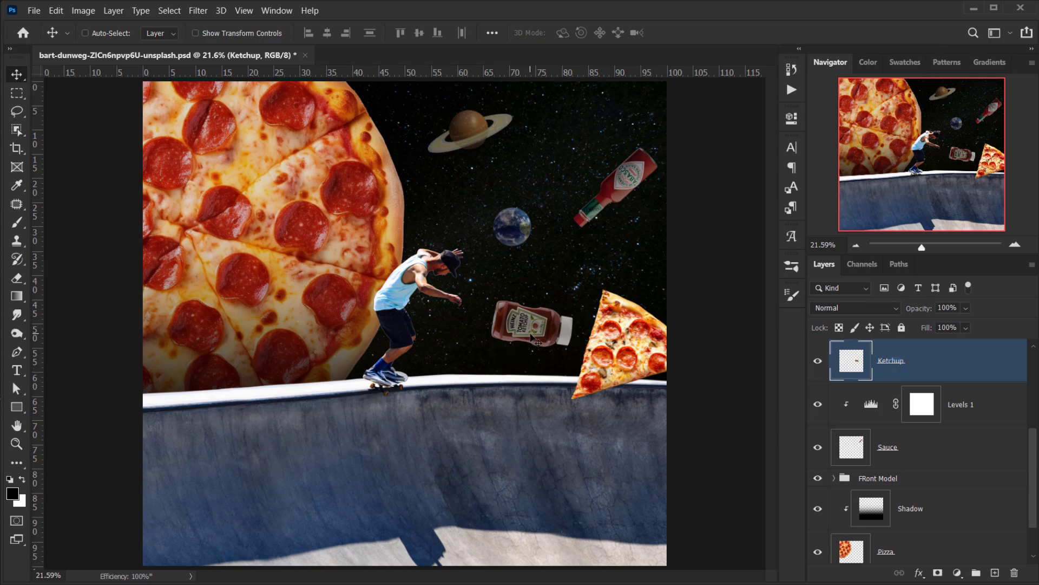
pyautogui.moveTo(534, 340); pyautogui.dragTo(513, 336)
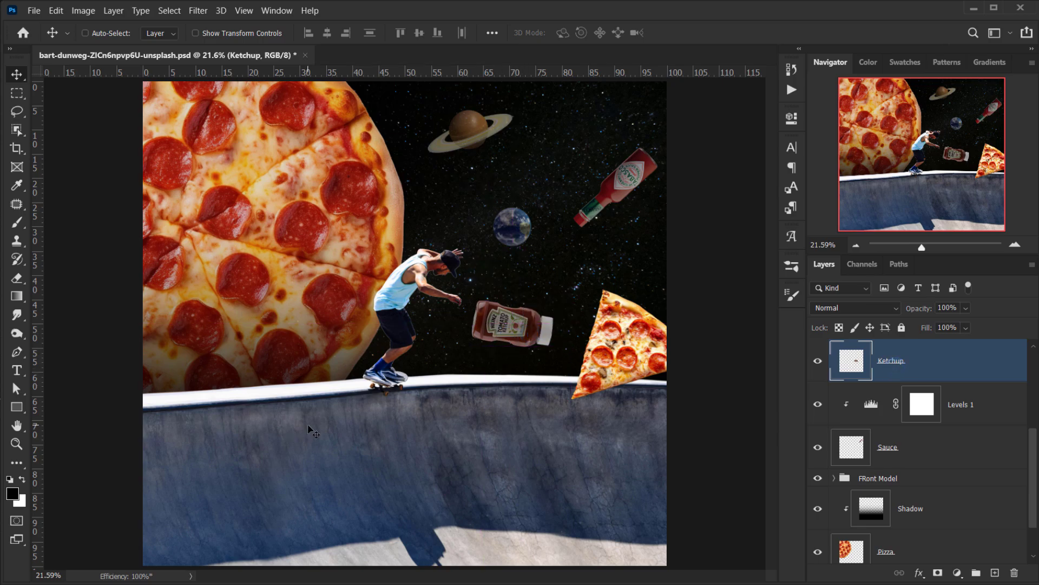
pyautogui.scroll(-3, 520, 403)
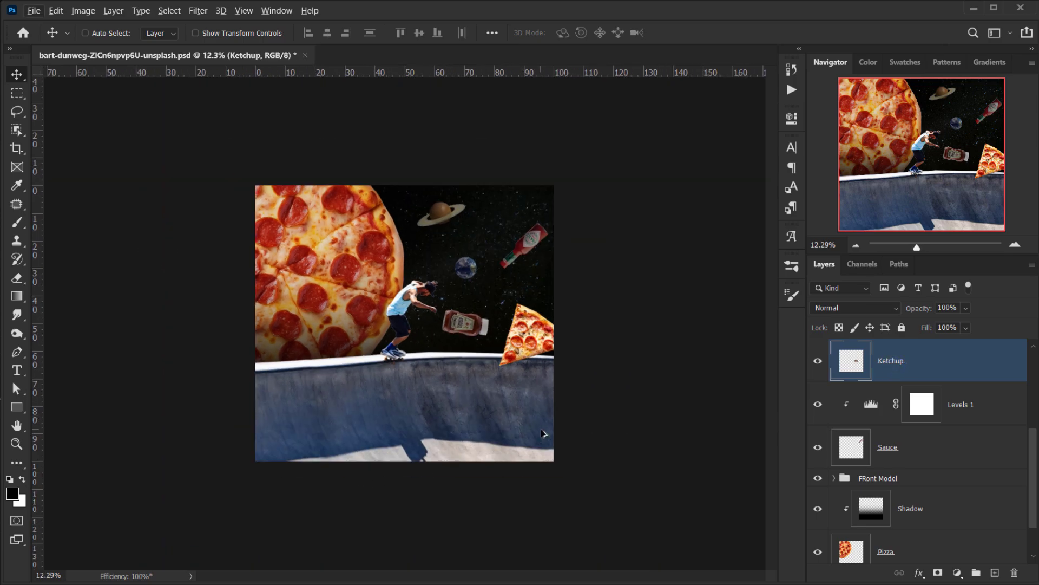
pyautogui.hotkey('ctrl', '0')
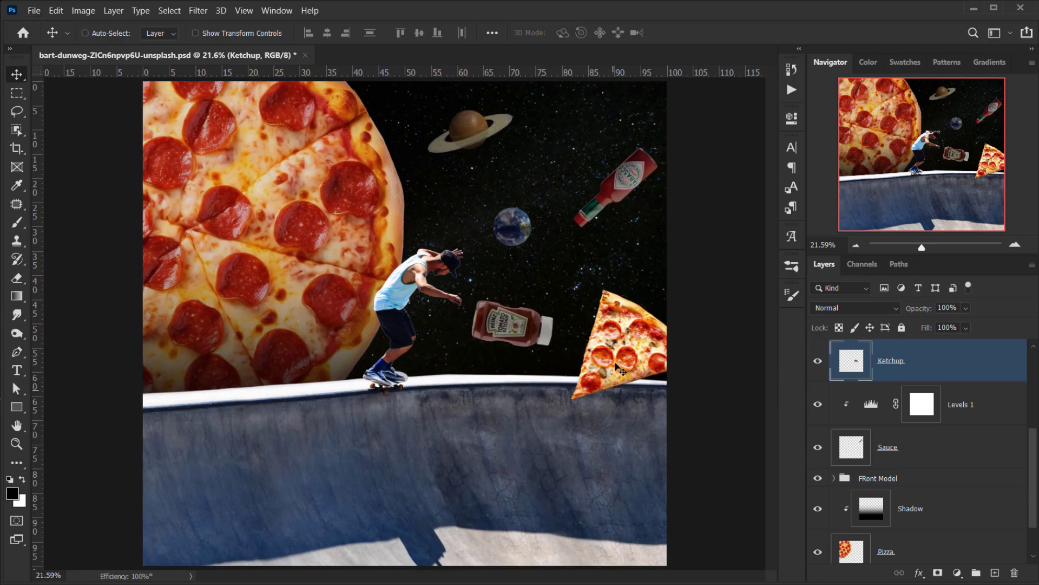
pyautogui.scroll(-1, 393, 403)
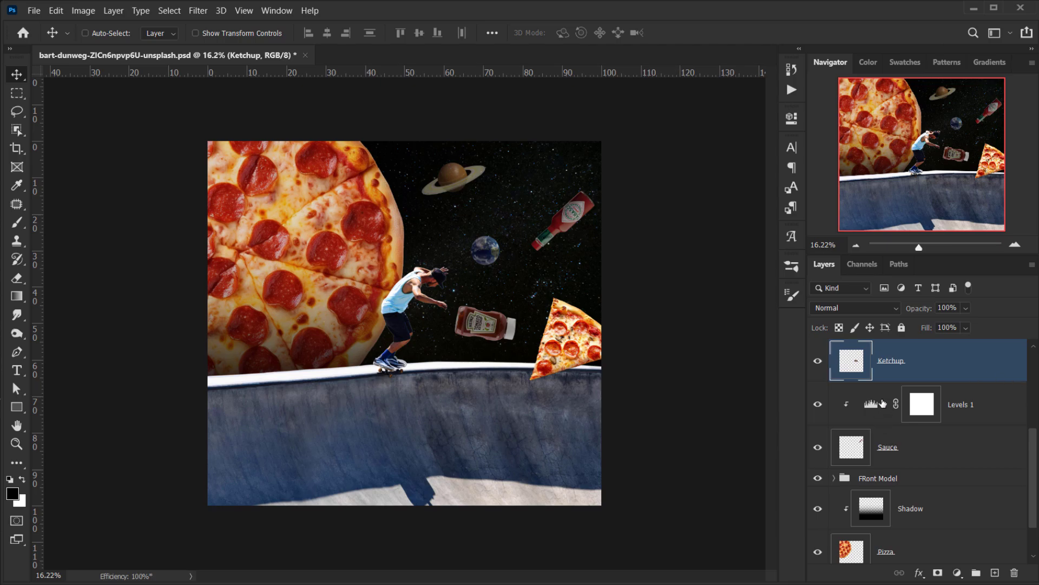
pyautogui.scroll(4, 881, 401)
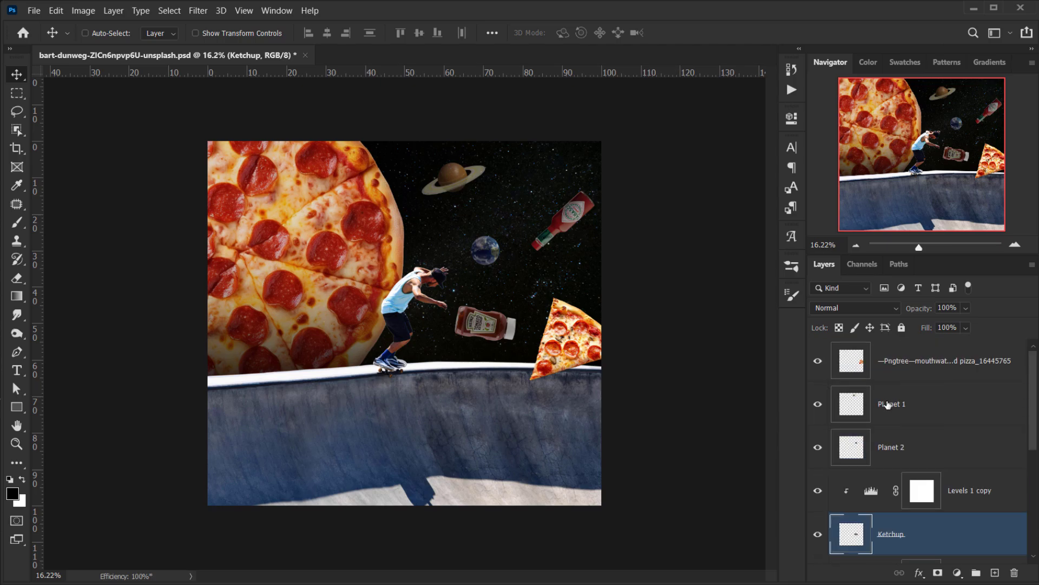
# Check the pizza slice layer by toggling its visibility, and rename it "Pizza Slice"
pyautogui.click(858, 370)
pyautogui.click(818, 361)
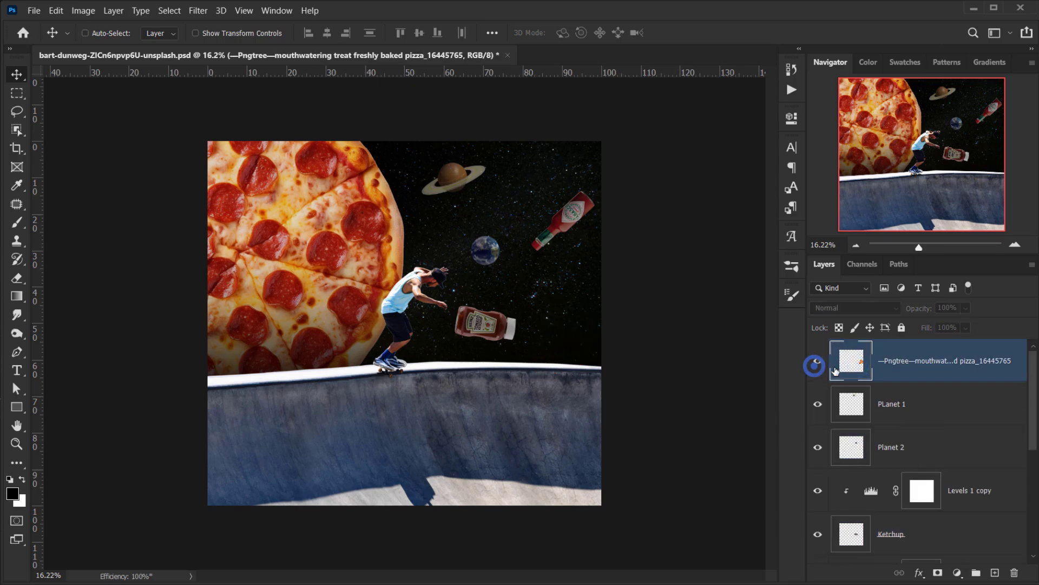
pyautogui.click(818, 362)
pyautogui.click(890, 368)
pyautogui.doubleClick(891, 368)
pyautogui.write('P')
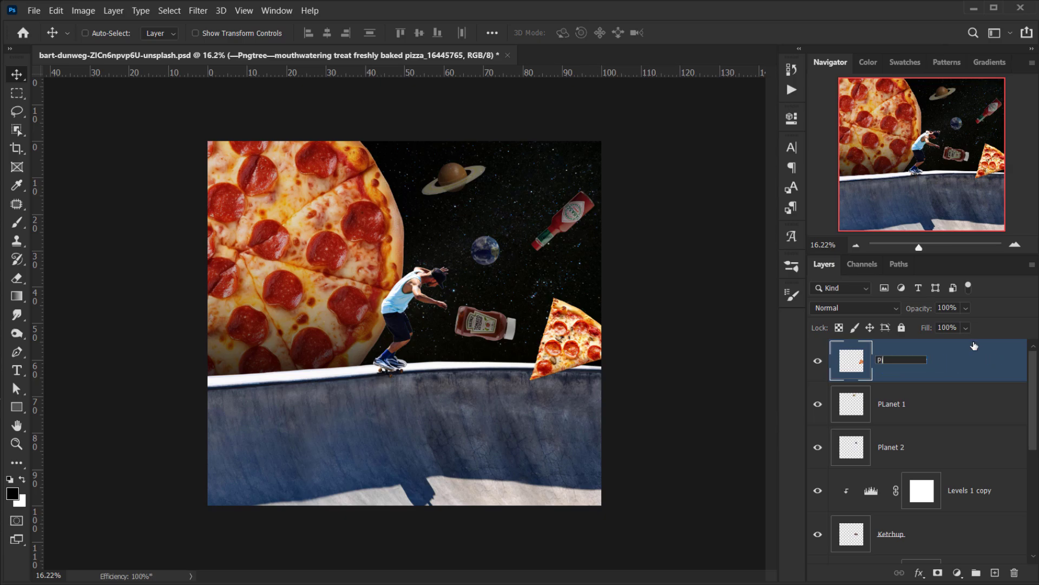
pyautogui.write('izza Slice')
pyautogui.press('Return')
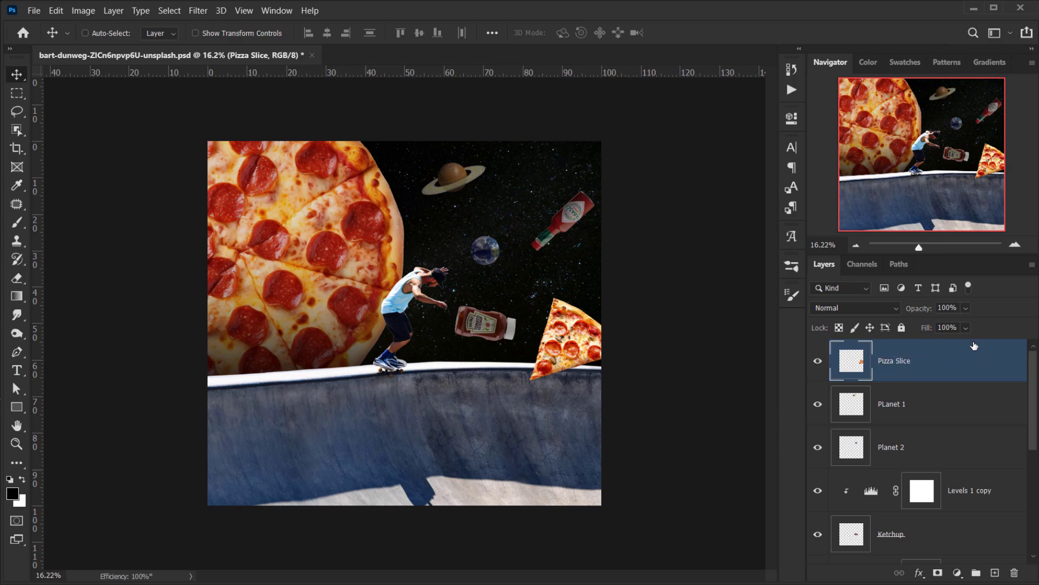
# Load the Pizza Slice layer's pixels as a selection, toggling the layer's visibility to check the outline
pyautogui.rightClick(853, 362)
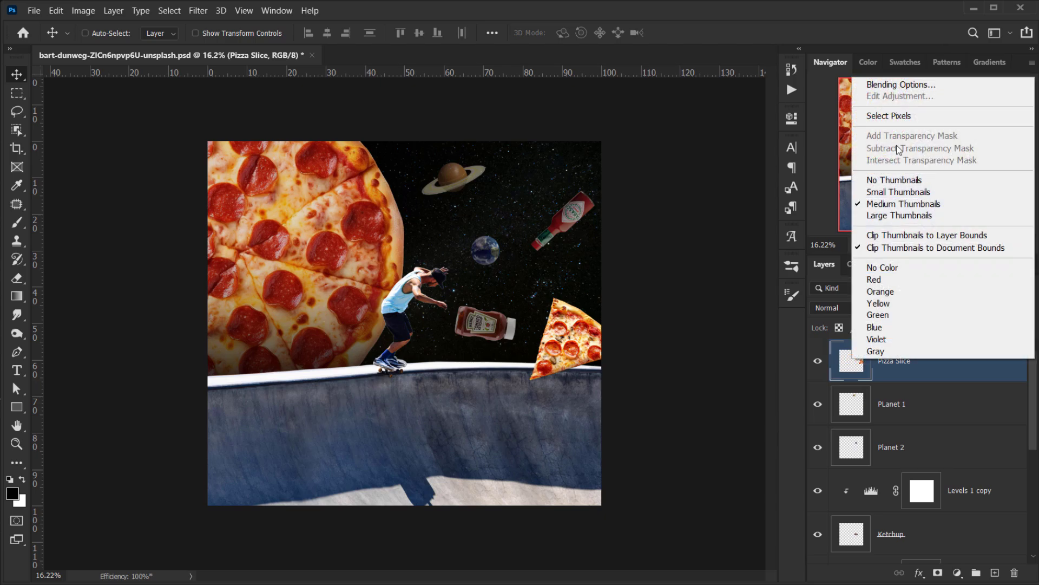
pyautogui.click(883, 117)
pyautogui.click(820, 364)
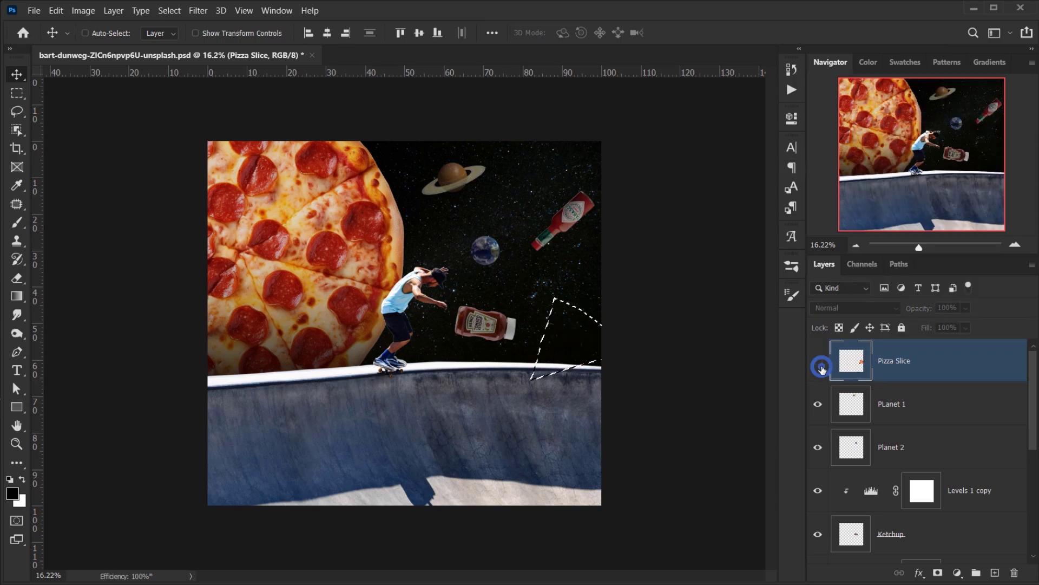
pyautogui.click(818, 361)
pyautogui.scroll(3, 633, 548)
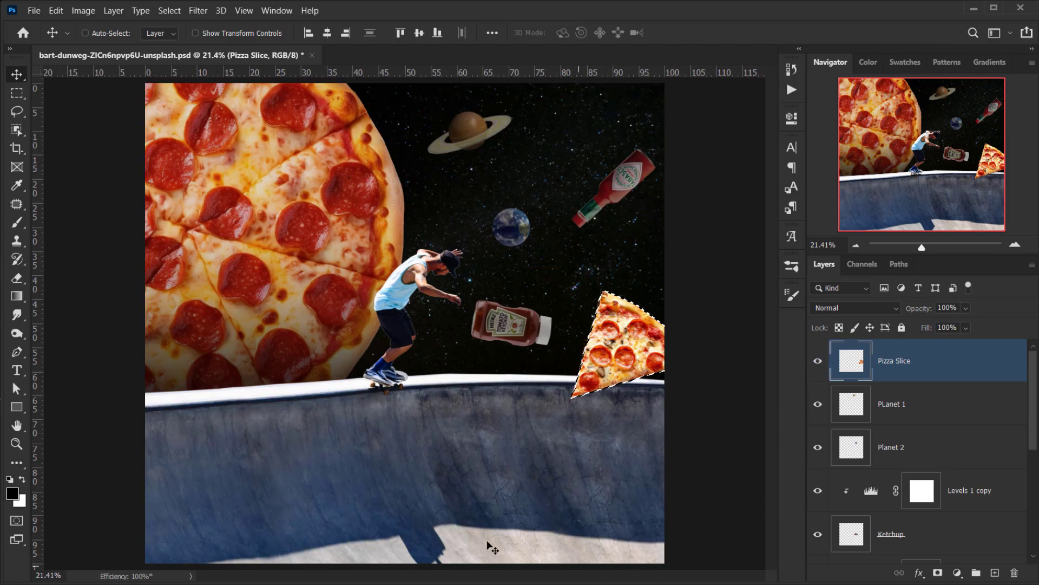
pyautogui.scroll(-2, 441, 517)
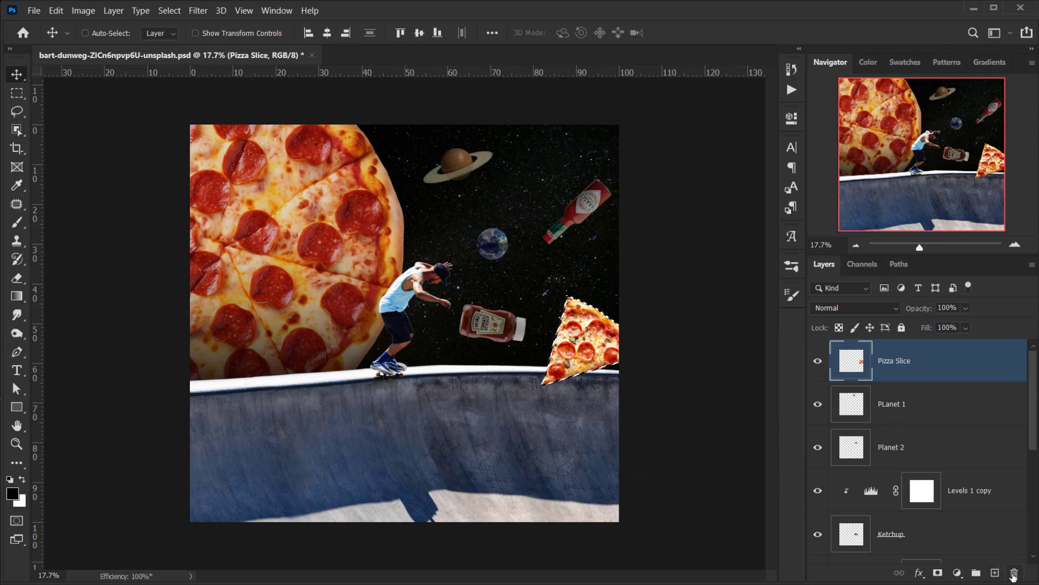
# Create a layer named "shape" above Pizza Slice, fill the slice-shaped selection with black, and deselect
pyautogui.click(995, 573)
pyautogui.doubleClick(892, 360)
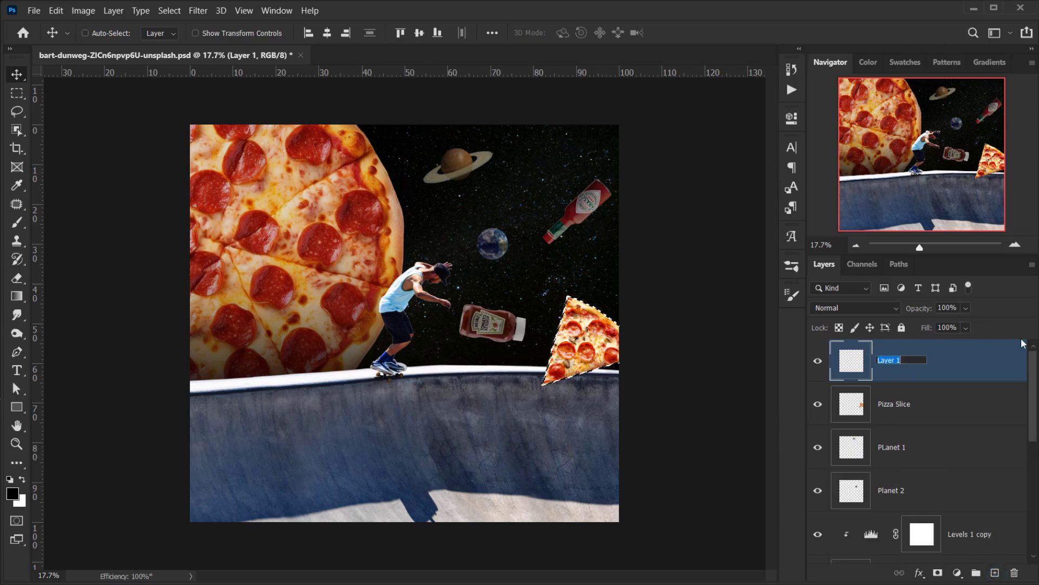
pyautogui.write('shape')
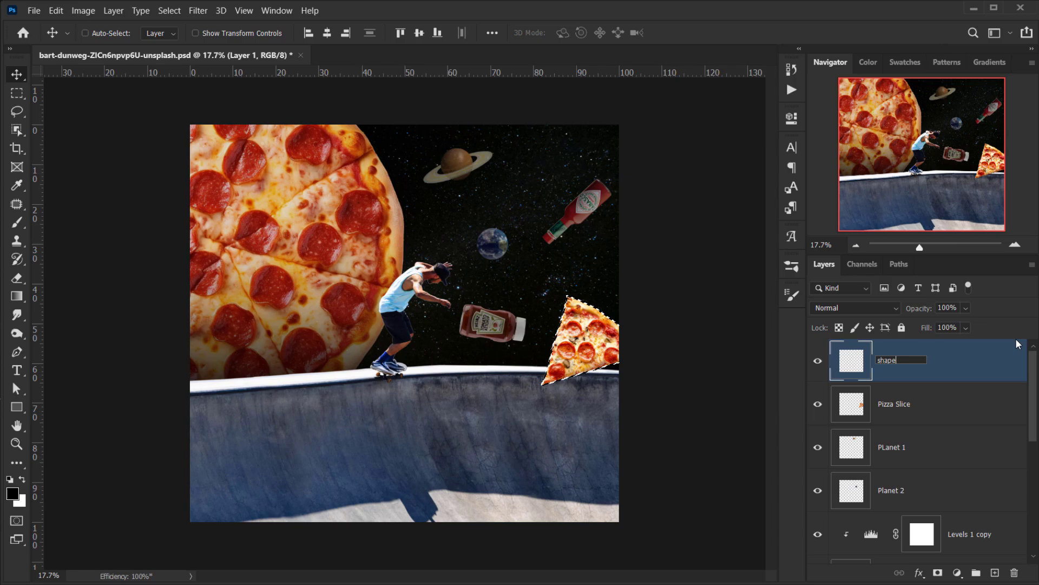
pyautogui.click(991, 355)
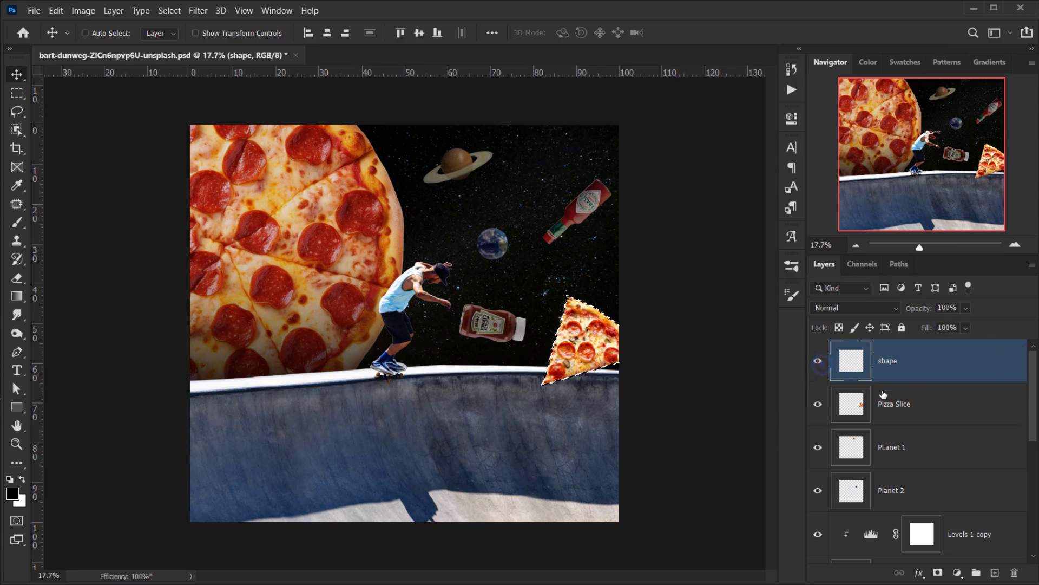
pyautogui.hotkey('alt', 'BackSpace')
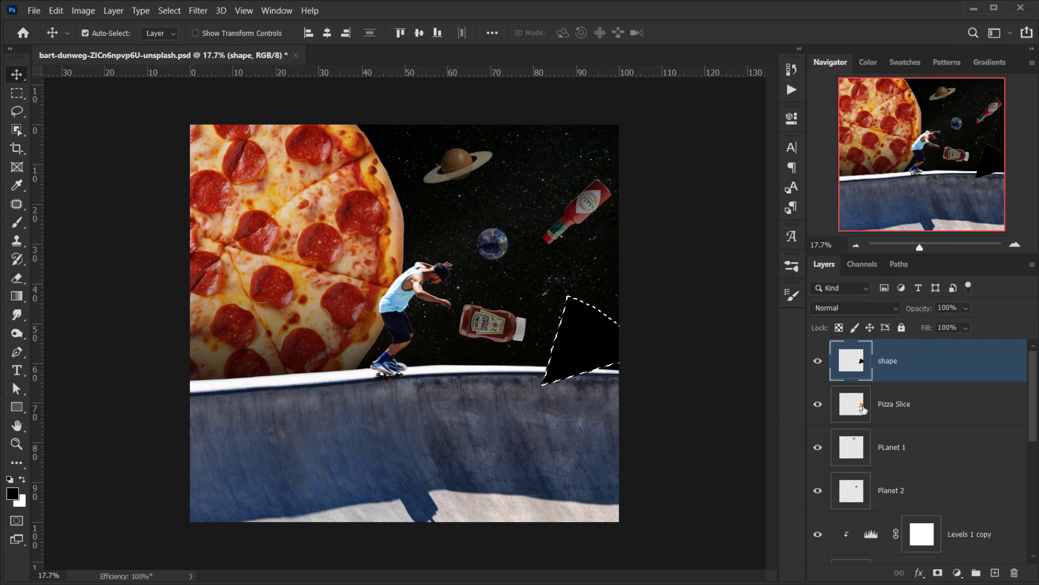
pyautogui.hotkey('ctrl', 'd')
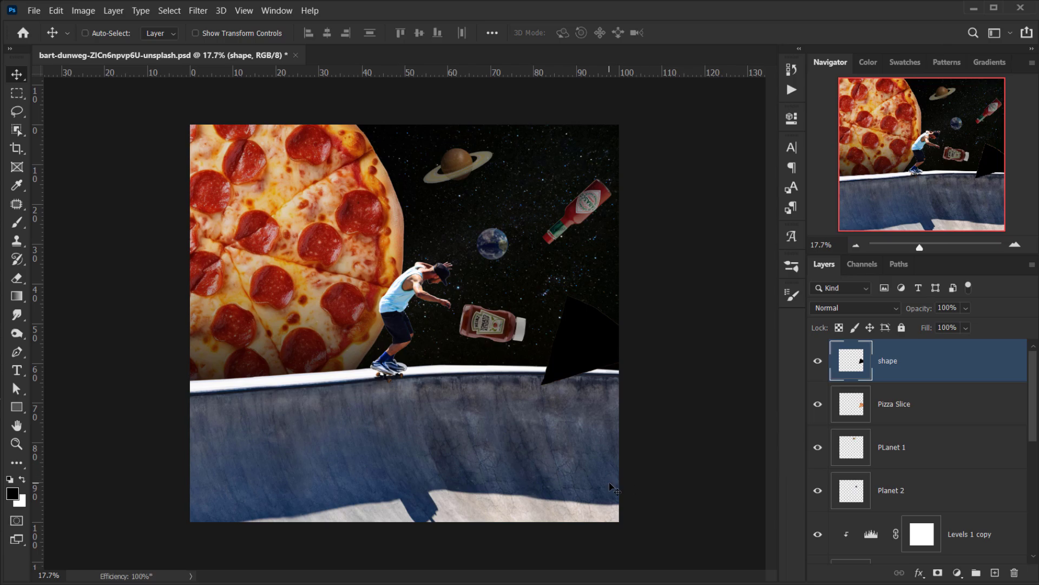
# Rotate the black shape 38.92 degrees, fit it into the canvas's bottom-right corner, and apply the transform
pyautogui.hotkey('ctrl', 't')
pyautogui.moveTo(600, 353); pyautogui.dragTo(626, 511)
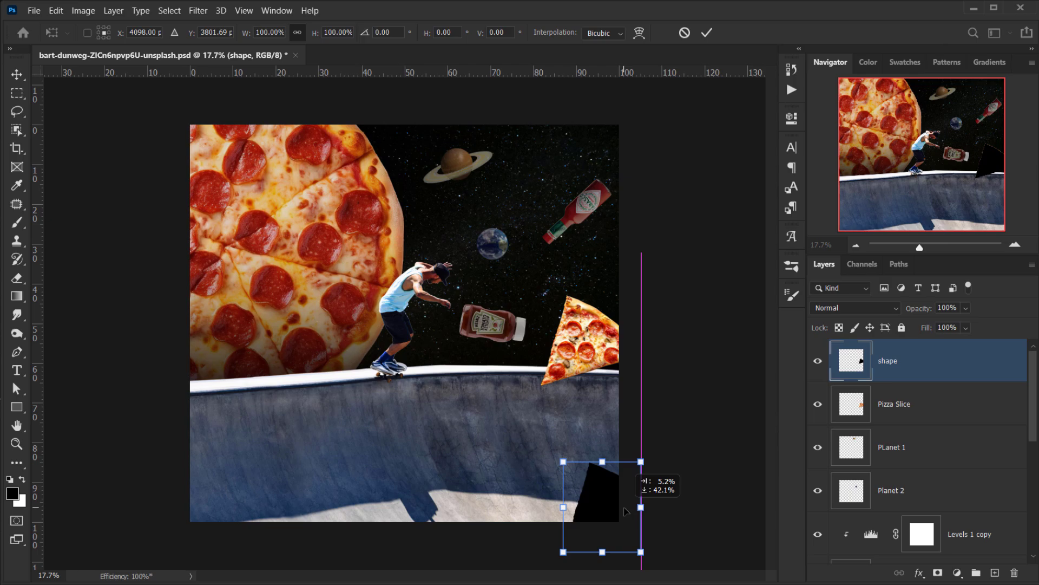
pyautogui.moveTo(623, 425); pyautogui.dragTo(660, 474)
pyautogui.moveTo(593, 496); pyautogui.dragTo(596, 487)
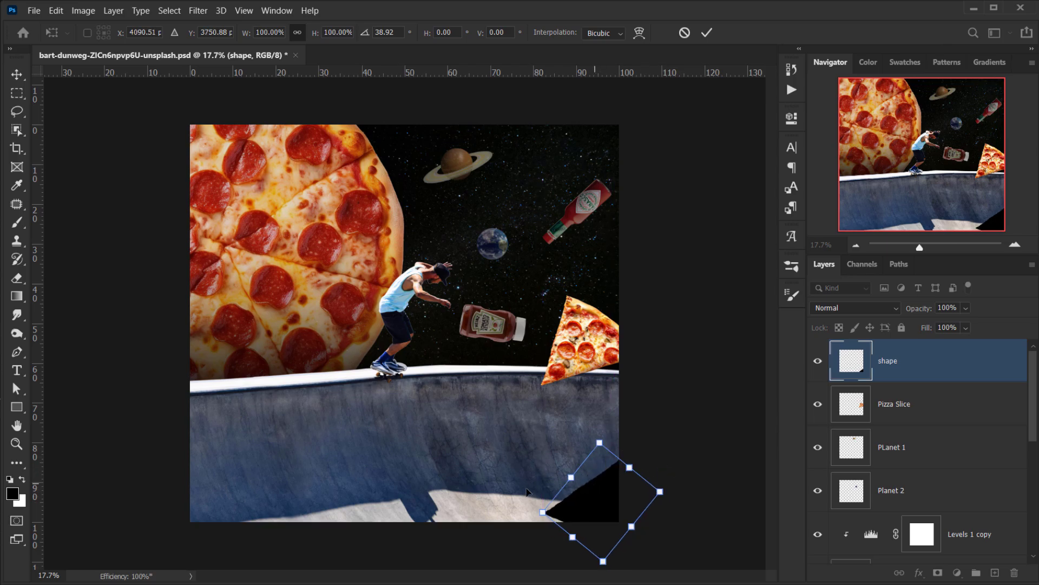
pyautogui.click(611, 483)
pyautogui.moveTo(600, 444); pyautogui.dragTo(607, 457)
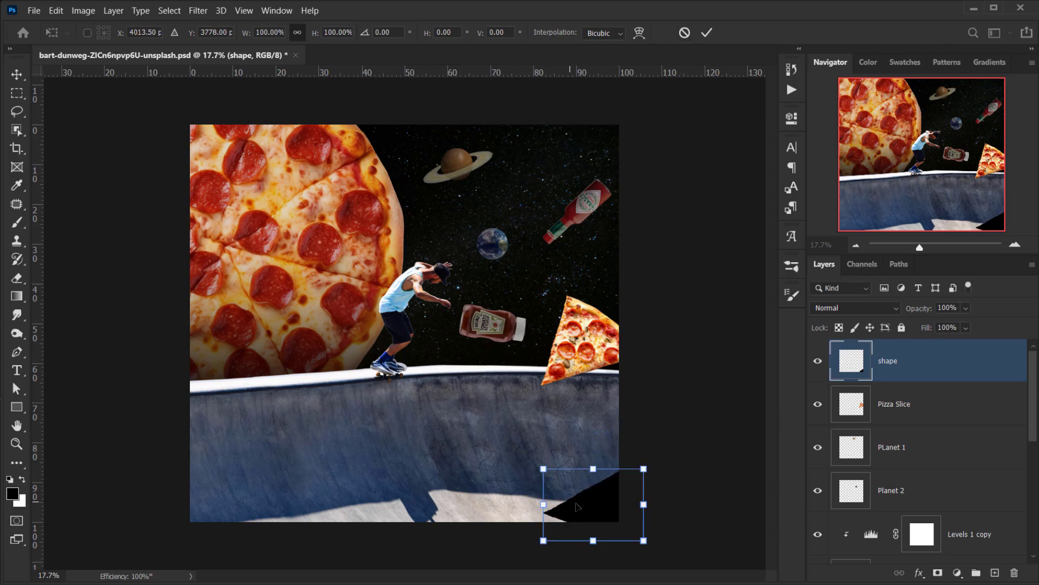
pyautogui.click(706, 33)
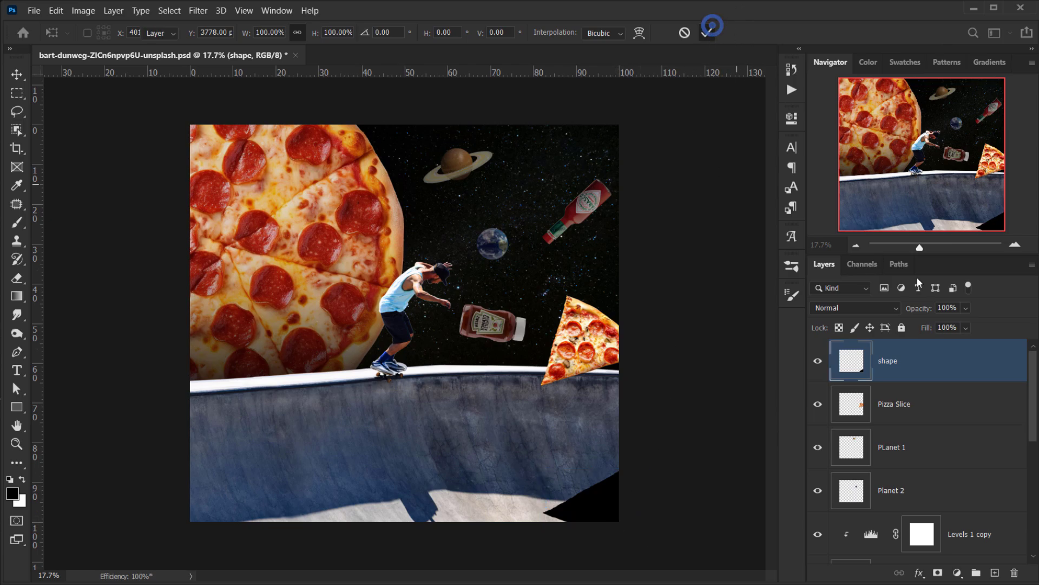
# Load the shape layer's outline as a selection with that layer hidden, and add an empty layer above Pizza Slice
pyautogui.keyDown('ctrl'); pyautogui.click(854, 366); pyautogui.keyUp('ctrl')
pyautogui.click(818, 361)
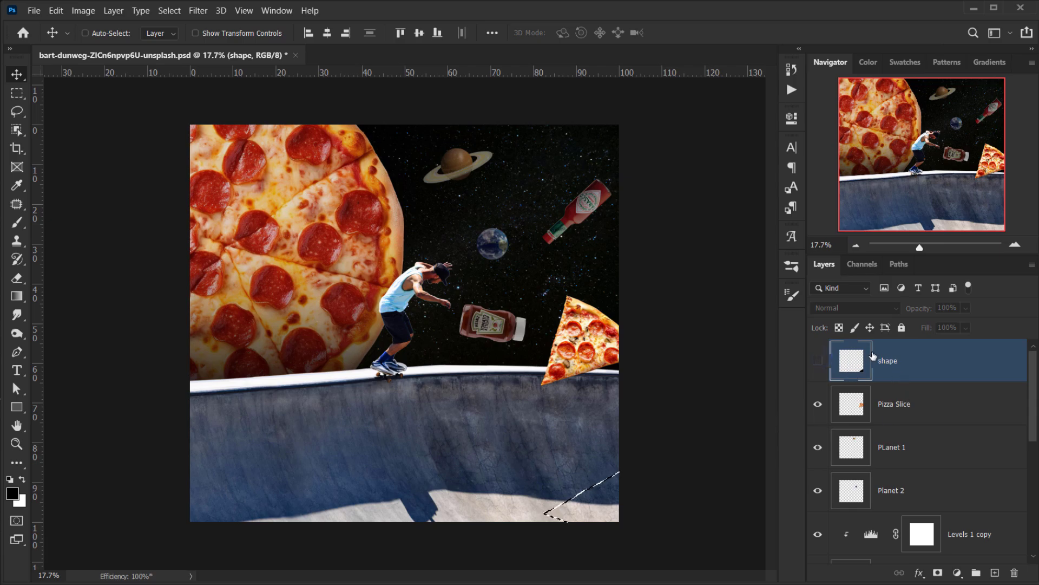
pyautogui.click(920, 404)
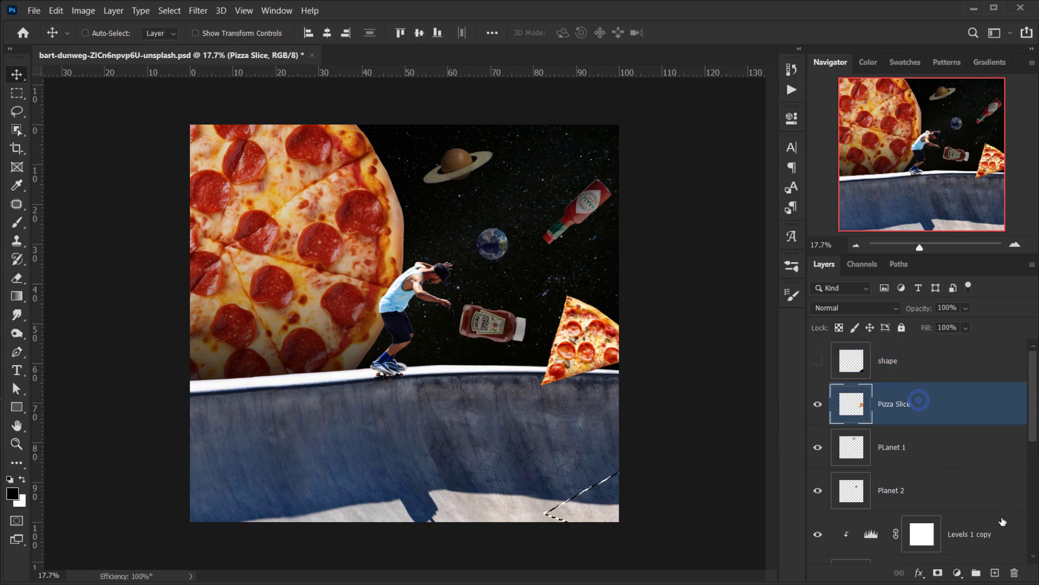
pyautogui.click(995, 572)
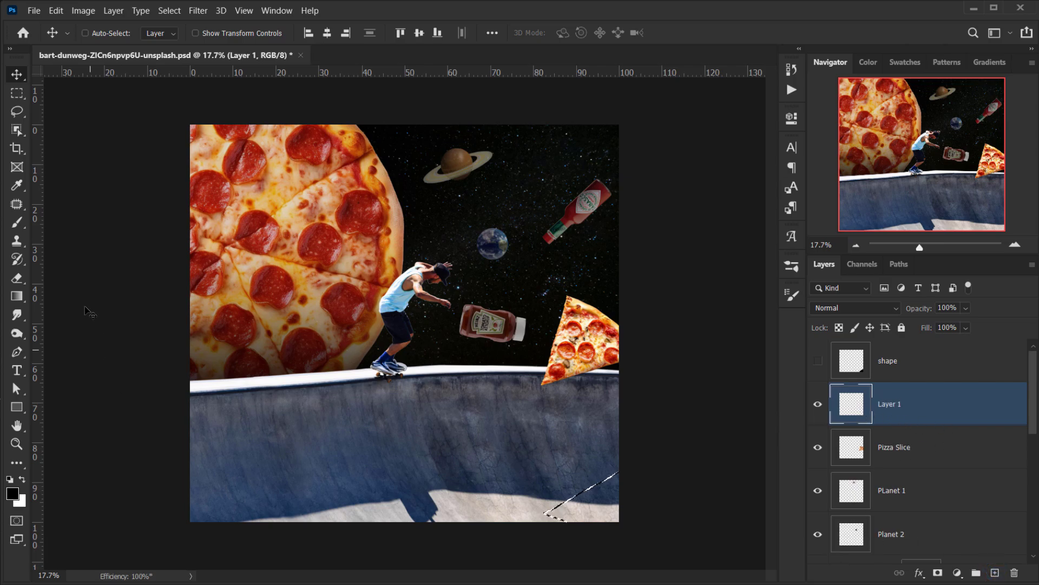
# Set up the Clone Stamp tool to sample All Layers with a flow of 44%
pyautogui.click(21, 245)
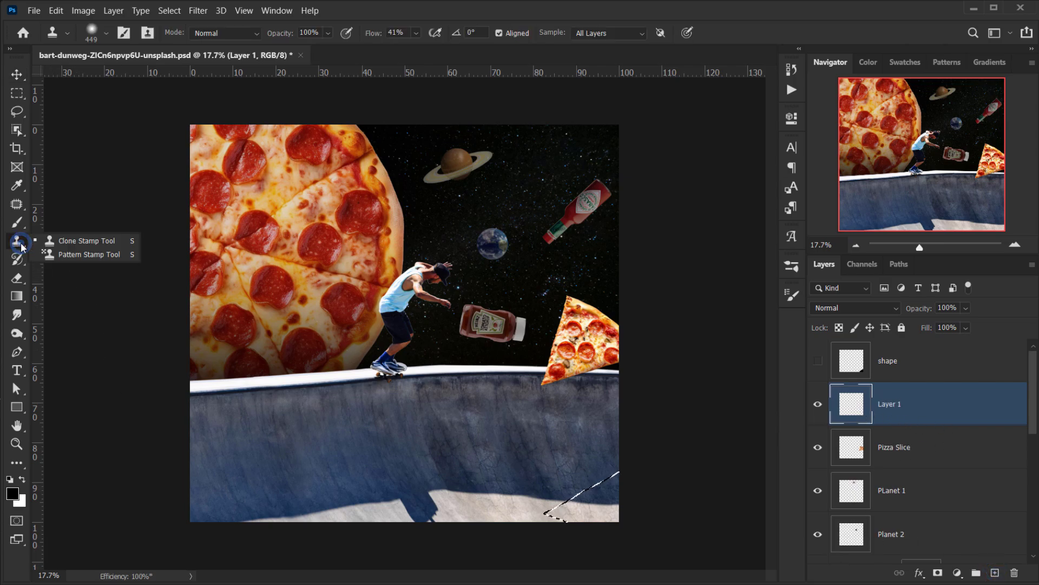
pyautogui.click(63, 242)
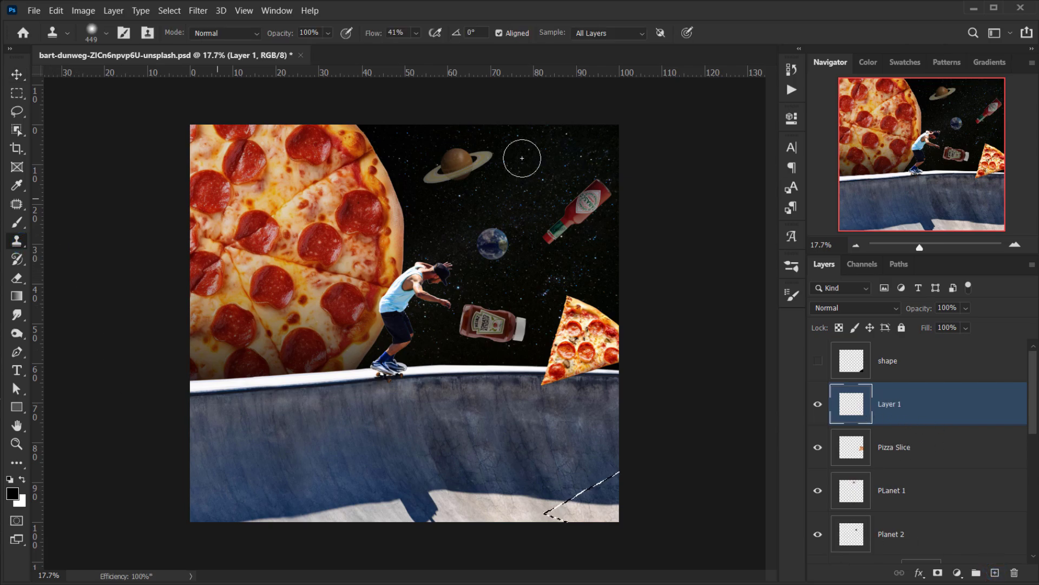
pyautogui.click(612, 31)
pyautogui.click(606, 68)
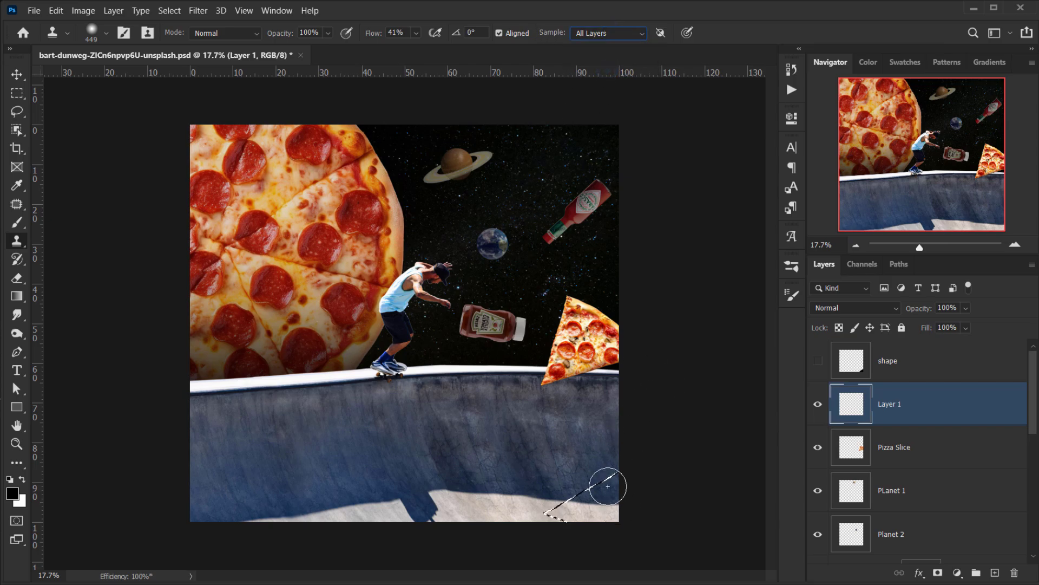
pyautogui.scroll(3, 615, 479)
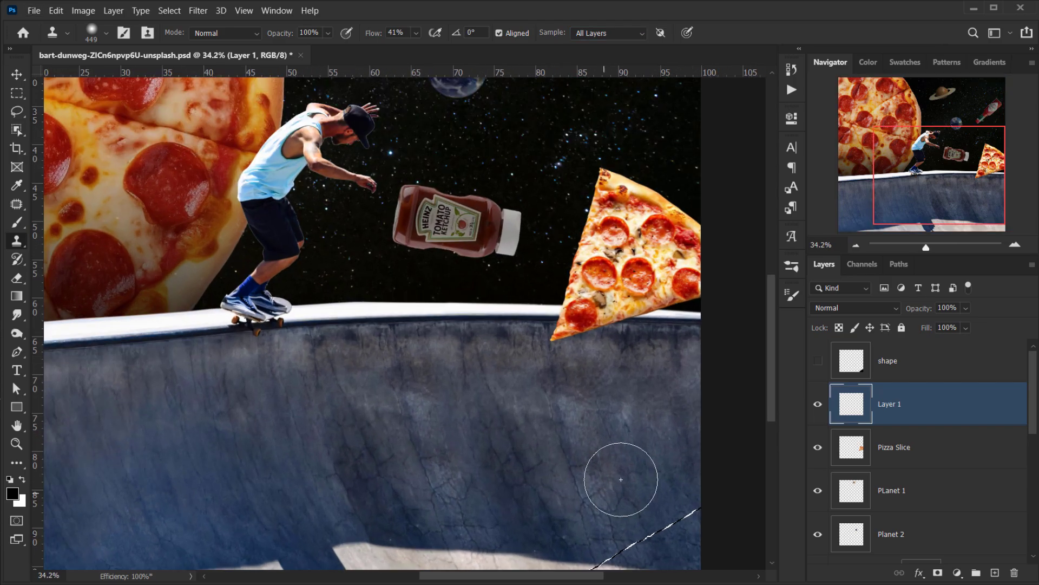
pyautogui.moveTo(615, 476); pyautogui.dragTo(469, 380)
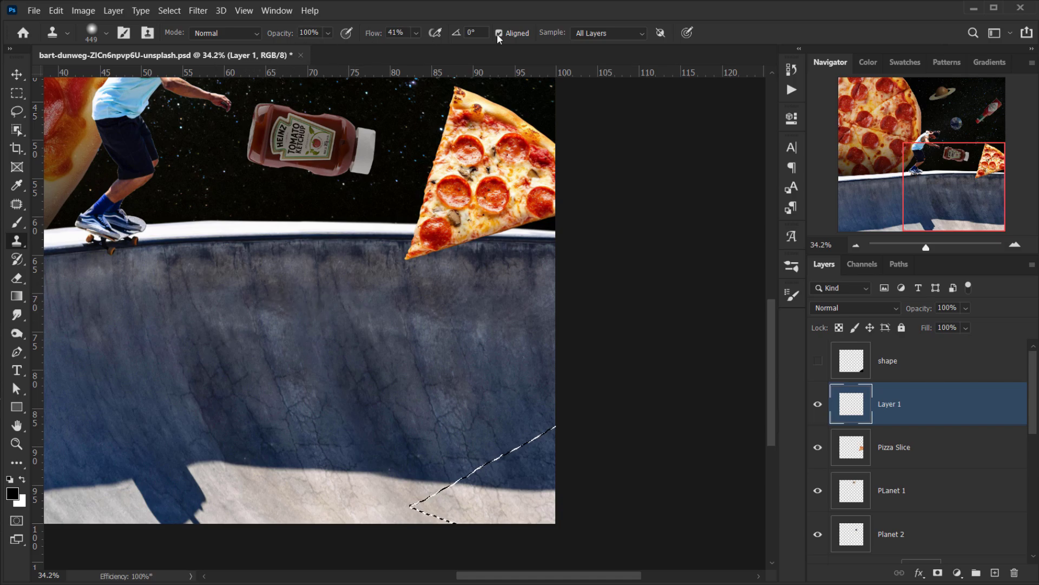
pyautogui.click(368, 36)
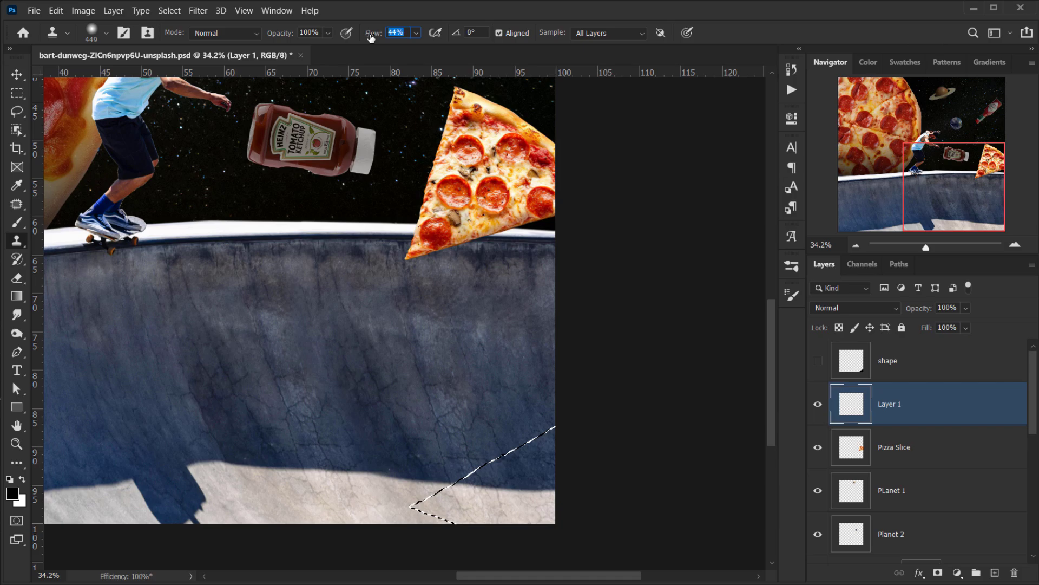
# Clone the dark concrete of the bowl wall into the selected corner on the new layer
pyautogui.scroll(4, 506, 455)
pyautogui.moveTo(506, 379); pyautogui.dragTo(437, 337)
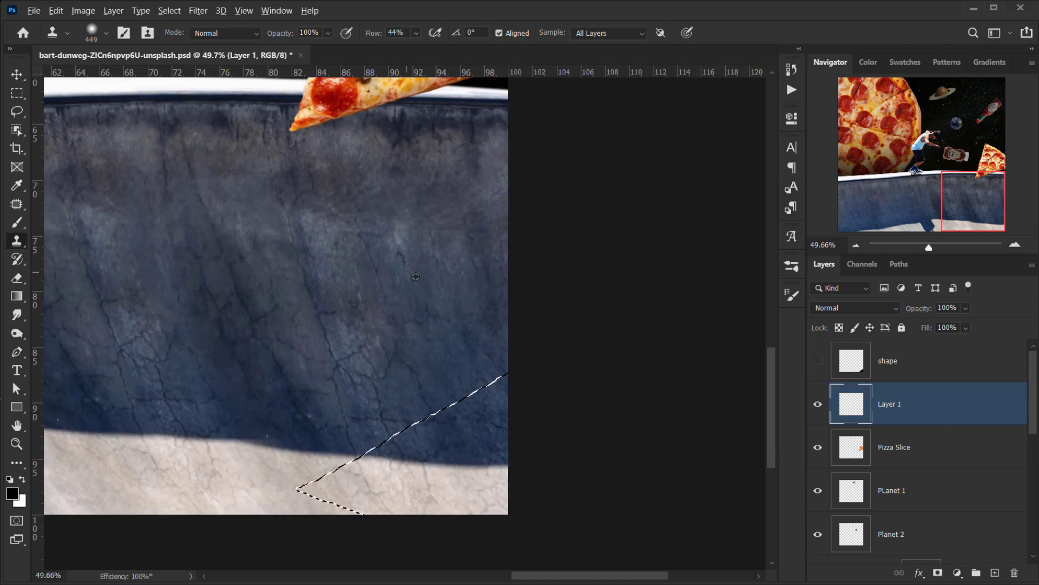
pyautogui.keyDown('alt'); pyautogui.click(382, 265); pyautogui.keyUp('alt')
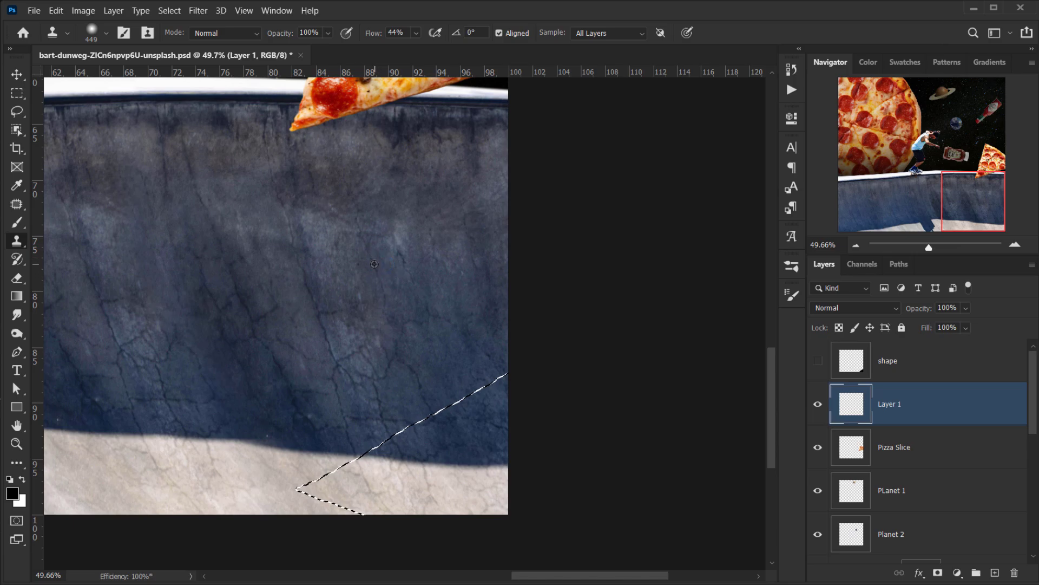
pyautogui.moveTo(441, 529)
pyautogui.mouseDown()
pyautogui.moveTo(411, 504)
pyautogui.moveTo(469, 483)
pyautogui.moveTo(489, 502)
pyautogui.moveTo(476, 513)
pyautogui.moveTo(478, 489)
pyautogui.moveTo(444, 489)
pyautogui.moveTo(462, 465)
pyautogui.moveTo(383, 493)
pyautogui.moveTo(385, 475)
pyautogui.moveTo(369, 481)
pyautogui.moveTo(432, 487)
pyautogui.moveTo(503, 450)
pyautogui.moveTo(504, 422)
pyautogui.moveTo(492, 454)
pyautogui.moveTo(453, 465)
pyautogui.moveTo(472, 433)
pyautogui.moveTo(407, 374)
pyautogui.moveTo(448, 424)
pyautogui.moveTo(433, 450)
pyautogui.moveTo(477, 420)
pyautogui.moveTo(484, 444)
pyautogui.moveTo(404, 484)
pyautogui.moveTo(349, 482)
pyautogui.moveTo(465, 514)
pyautogui.moveTo(502, 509)
pyautogui.moveTo(496, 458)
pyautogui.moveTo(513, 409)
pyautogui.moveTo(516, 427)
pyautogui.moveTo(493, 357)
pyautogui.mouseUp()
pyautogui.keyDown('alt'); pyautogui.click(414, 266); pyautogui.keyUp('alt')
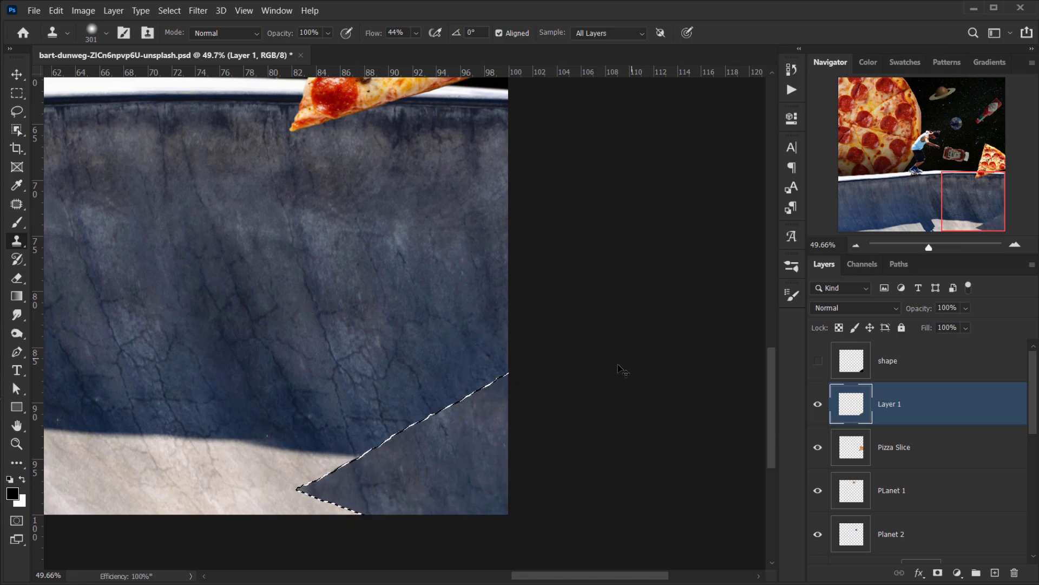
# Hide the selection edges and clone more cracked concrete over the shadow's edge to blend it with the bowl wall
pyautogui.hotkey('ctrl', 'h')
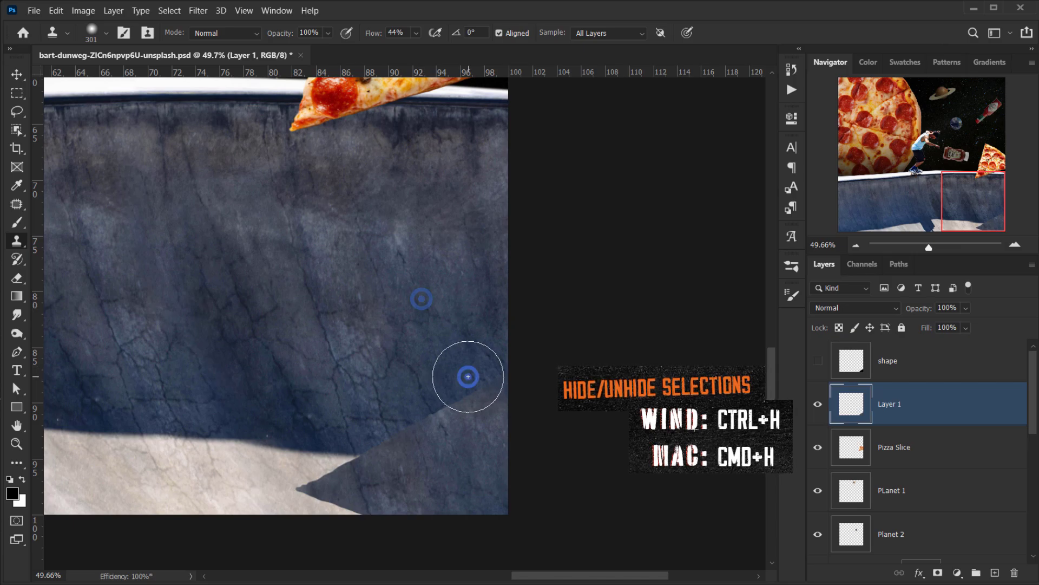
pyautogui.moveTo(467, 376)
pyautogui.mouseDown()
pyautogui.moveTo(464, 400)
pyautogui.moveTo(445, 399)
pyautogui.moveTo(482, 395)
pyautogui.moveTo(425, 397)
pyautogui.moveTo(409, 409)
pyautogui.moveTo(441, 441)
pyautogui.moveTo(360, 439)
pyautogui.moveTo(376, 449)
pyautogui.moveTo(397, 434)
pyautogui.mouseUp()
pyautogui.keyDown('alt'); pyautogui.click(338, 390); pyautogui.keyUp('alt')
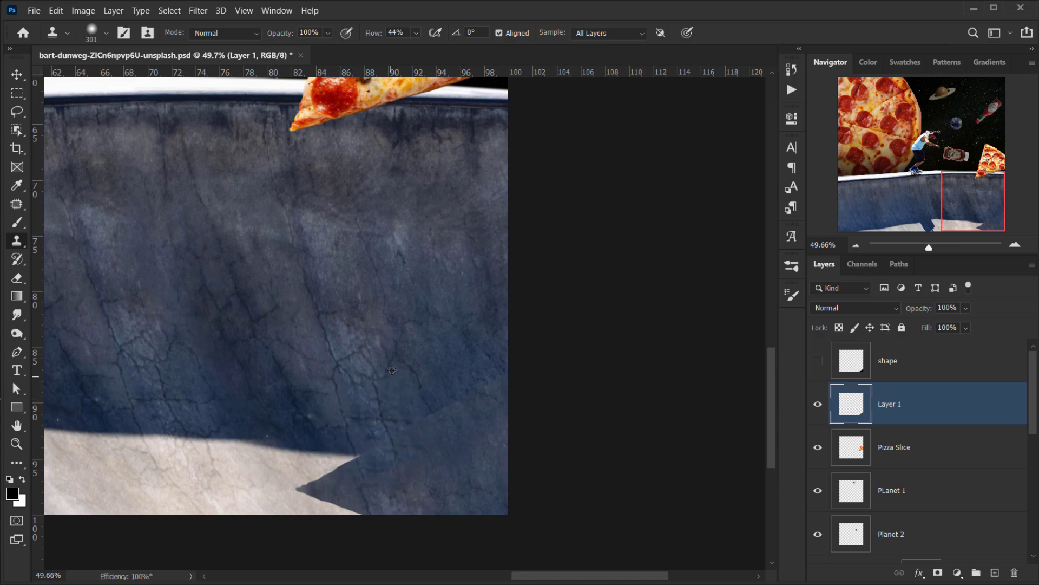
pyautogui.keyDown('alt'); pyautogui.moveTo(394, 364); pyautogui.dragTo(408, 367); pyautogui.keyUp('alt')
pyautogui.keyDown('alt'); pyautogui.click(410, 326); pyautogui.keyUp('alt')
pyautogui.moveTo(433, 413); pyautogui.dragTo(438, 411)
pyautogui.keyDown('alt'); pyautogui.click(407, 364); pyautogui.keyUp('alt')
# Reduce the Clone Stamp brush size to 133 and refine the cloned concrete texture near the canvas's right edge
pyautogui.scroll(-3, 438, 411)
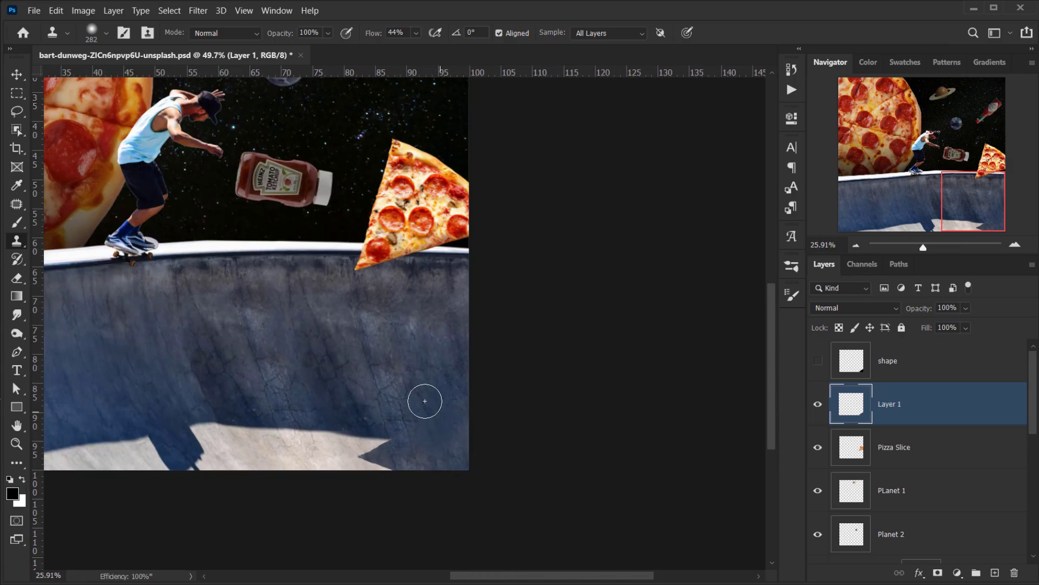
pyautogui.keyDown('alt'); pyautogui.rightClick(425, 399); pyautogui.keyUp('alt')
pyautogui.scroll(4, 448, 389)
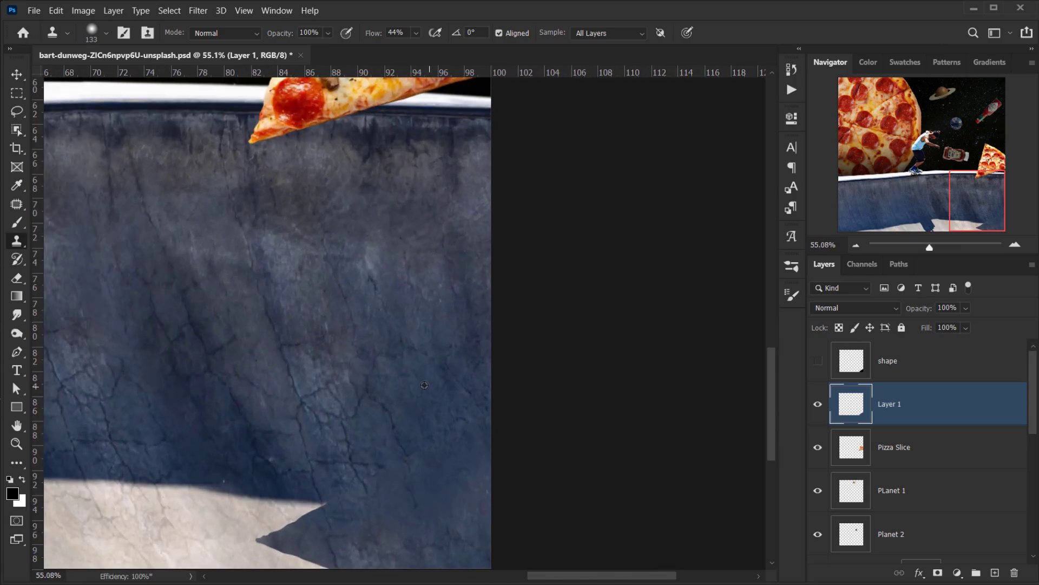
pyautogui.scroll(-2, 436, 412)
pyautogui.scroll(-1, 434, 432)
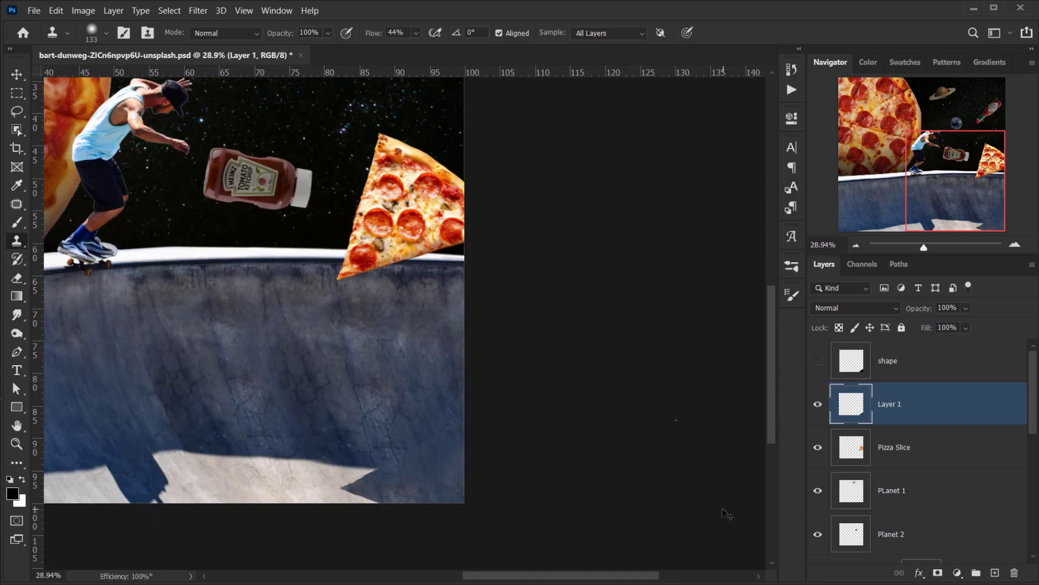
# Show the selection edges again and deselect the cloned corner area
pyautogui.hotkey('ctrl', 'h')
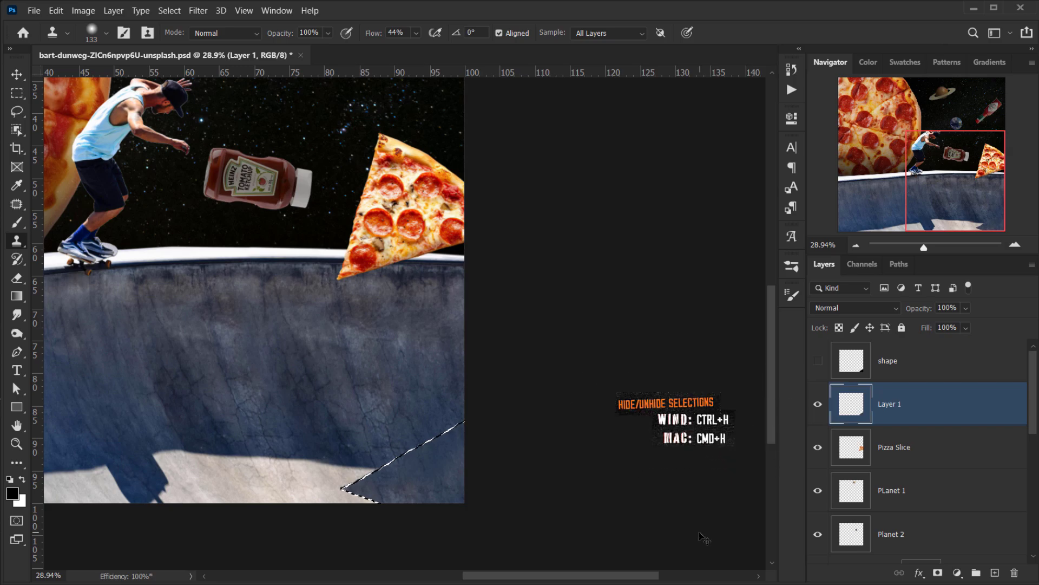
pyautogui.hotkey('ctrl', 'd')
pyautogui.scroll(2, 465, 470)
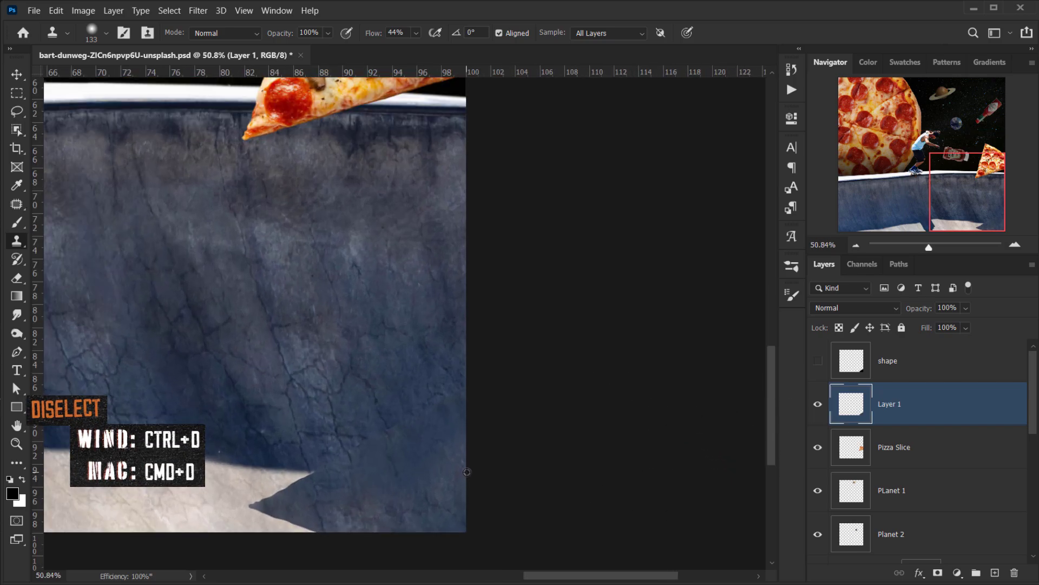
pyautogui.scroll(1, 466, 471)
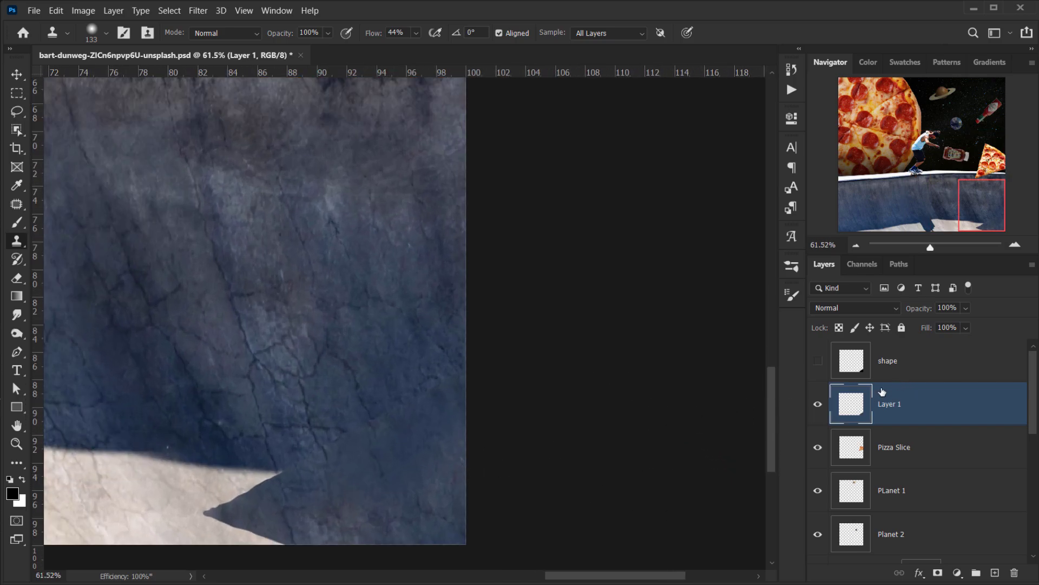
# Add a layer mask to Layer 1 and paint black with a soft 291 px brush to fade the cloned shadow's upper edge into the wall
pyautogui.click(938, 577)
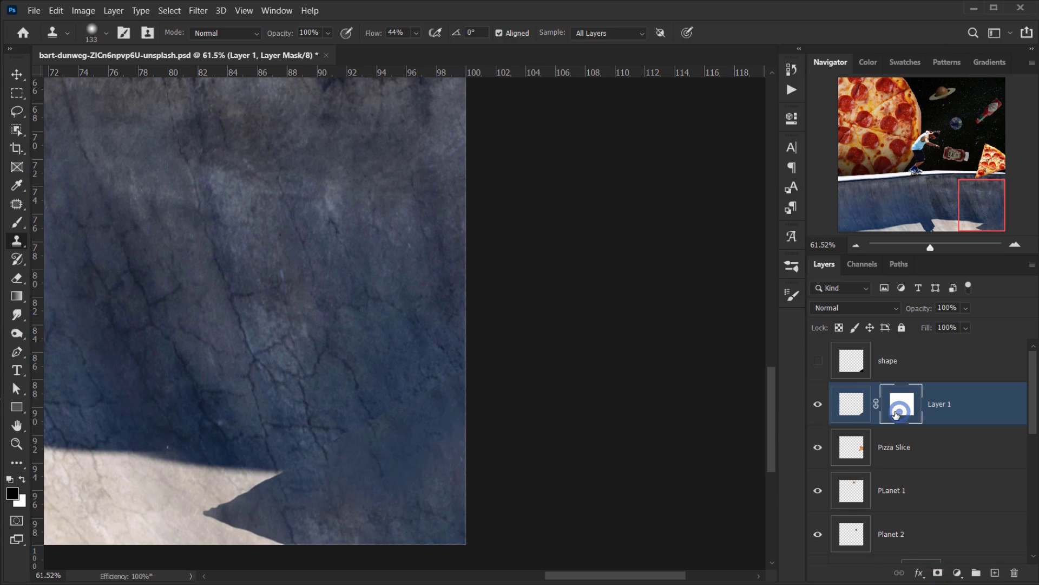
pyautogui.press('b')
pyautogui.moveTo(374, 383)
pyautogui.mouseDown()
pyautogui.moveTo(413, 389)
pyautogui.moveTo(404, 287)
pyautogui.mouseUp()
pyautogui.moveTo(462, 339); pyautogui.dragTo(423, 352)
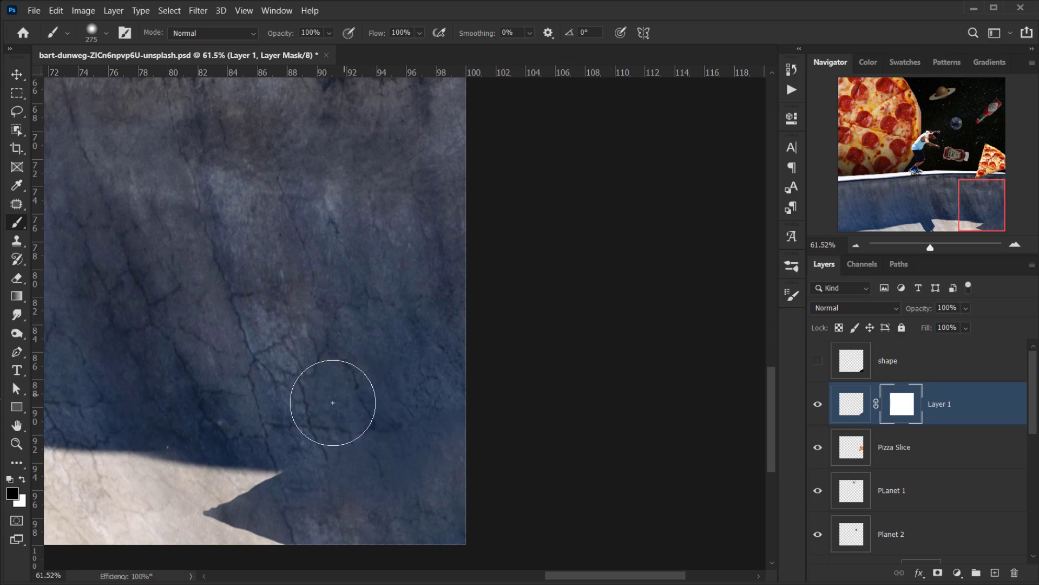
pyautogui.moveTo(335, 416)
pyautogui.mouseDown()
pyautogui.moveTo(306, 405)
pyautogui.moveTo(314, 410)
pyautogui.mouseUp()
pyautogui.moveTo(316, 409)
pyautogui.mouseDown()
pyautogui.moveTo(293, 417)
pyautogui.moveTo(317, 435)
pyautogui.mouseUp()
pyautogui.moveTo(384, 418)
pyautogui.mouseDown()
pyautogui.moveTo(394, 399)
pyautogui.moveTo(433, 395)
pyautogui.mouseUp()
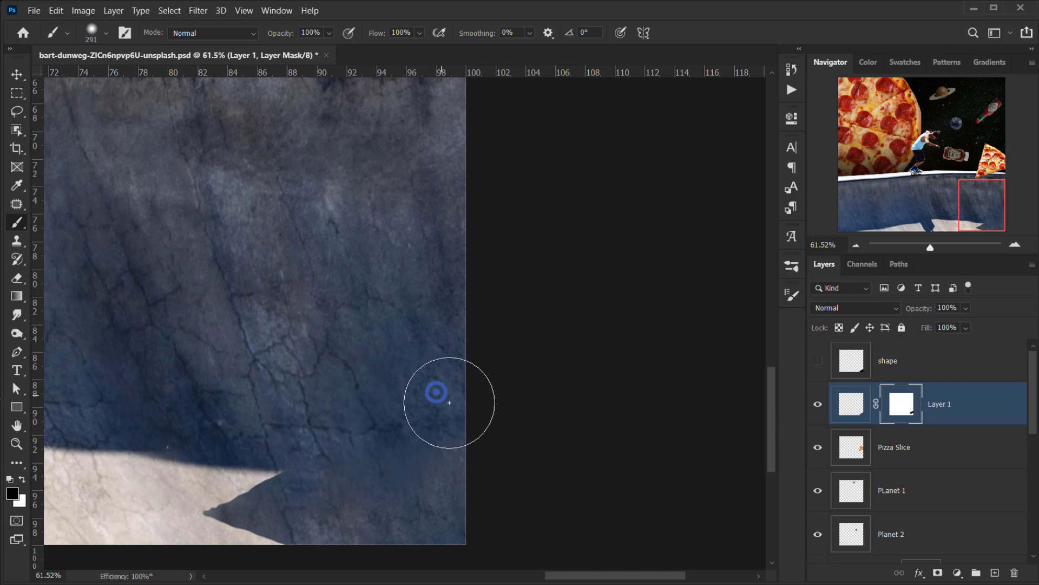
# Soften the cloned shadow on Layer 1, targeting the layer's pixels rather than its mask, with a Gaussian Blur of 4.1 pixels radius
pyautogui.scroll(-3, 466, 399)
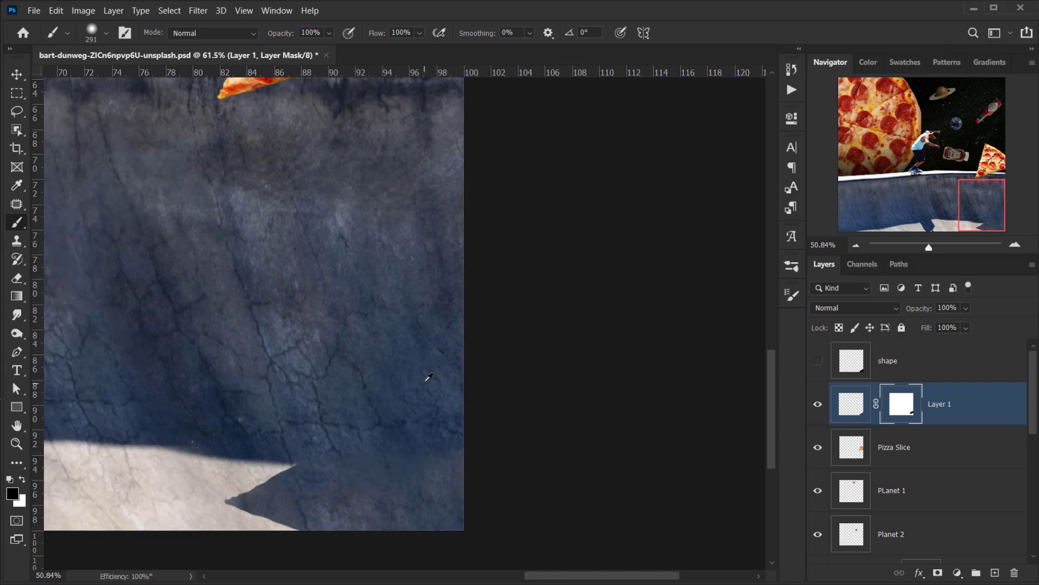
pyautogui.scroll(-2, 448, 366)
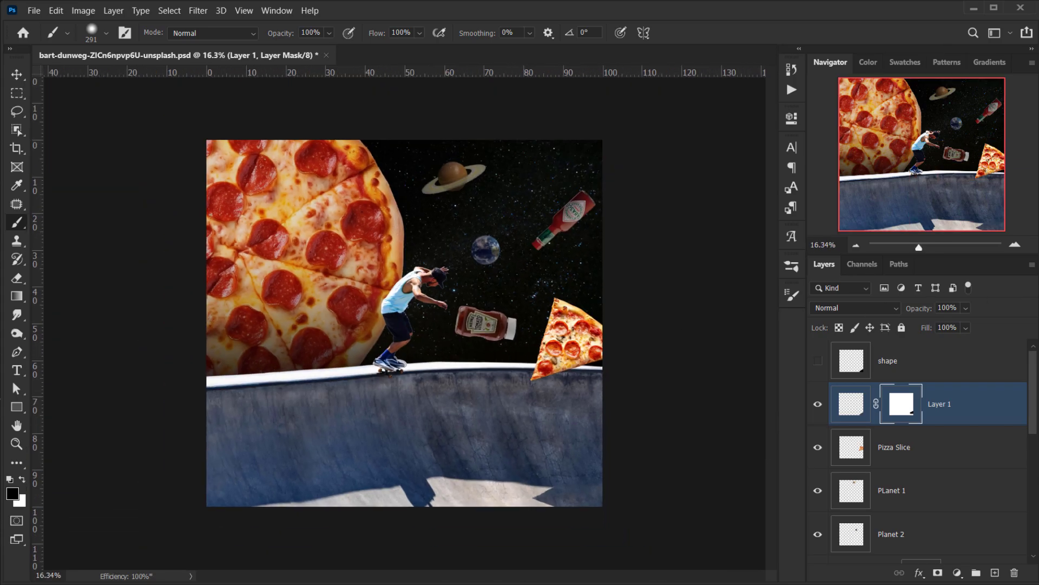
pyautogui.hotkey('ctrl', '0')
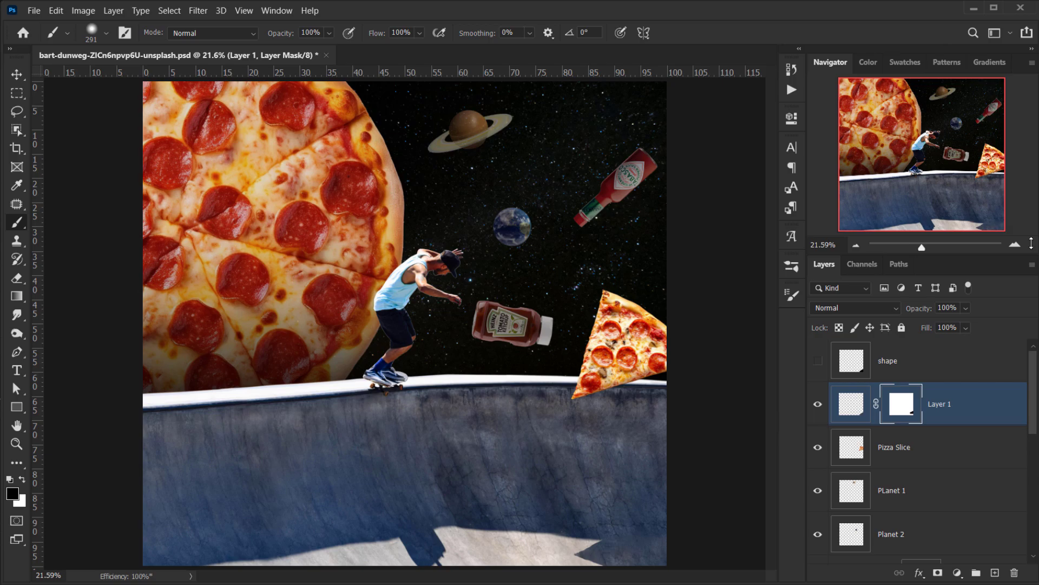
pyautogui.click(849, 416)
pyautogui.scroll(3, 515, 471)
pyautogui.moveTo(515, 471); pyautogui.dragTo(534, 249)
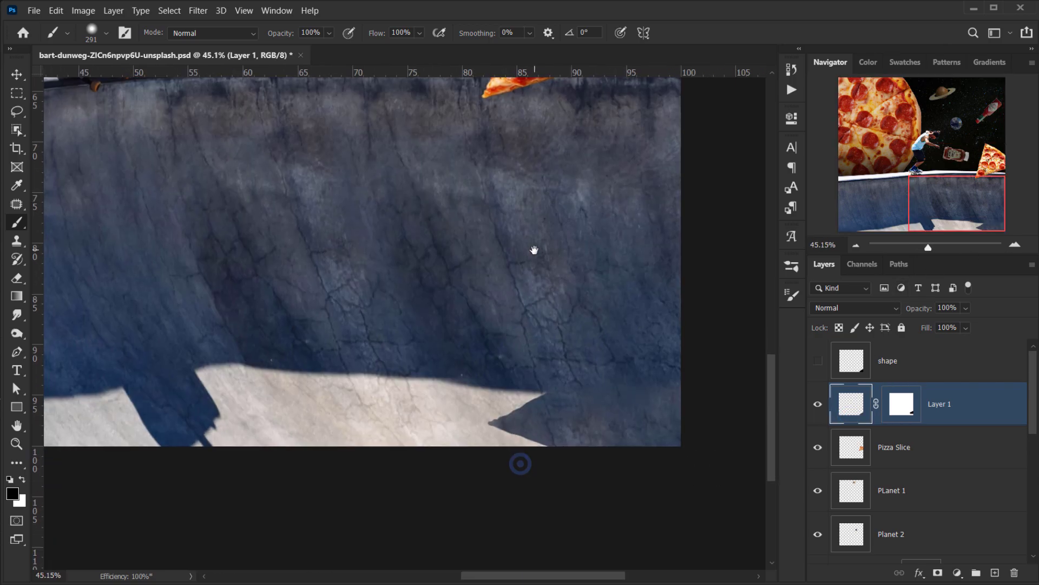
pyautogui.scroll(3, 529, 348)
pyautogui.moveTo(551, 373); pyautogui.dragTo(516, 328)
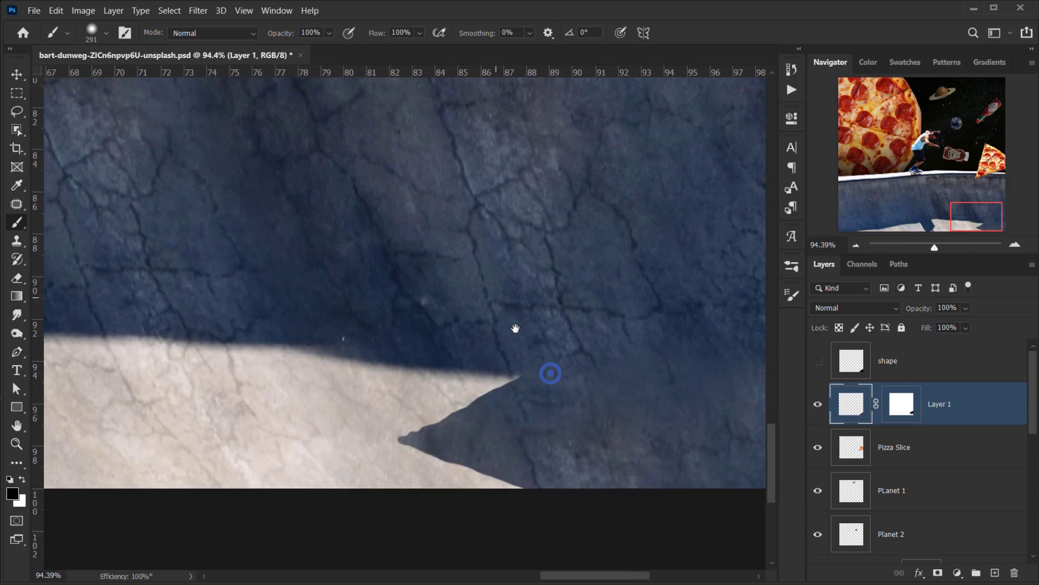
pyautogui.click(169, 10)
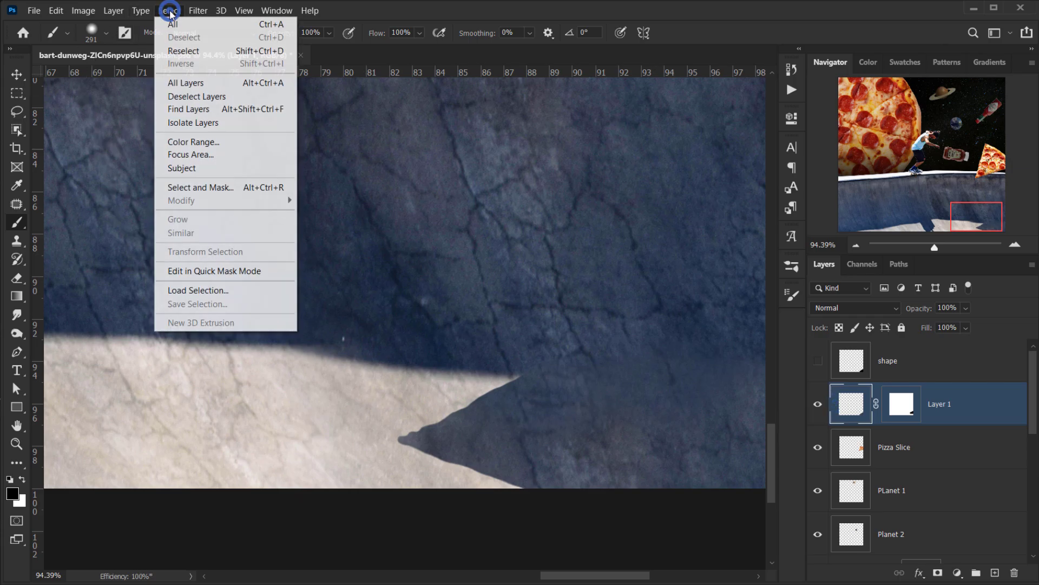
pyautogui.moveTo(198, 11)
pyautogui.moveTo(248, 175)
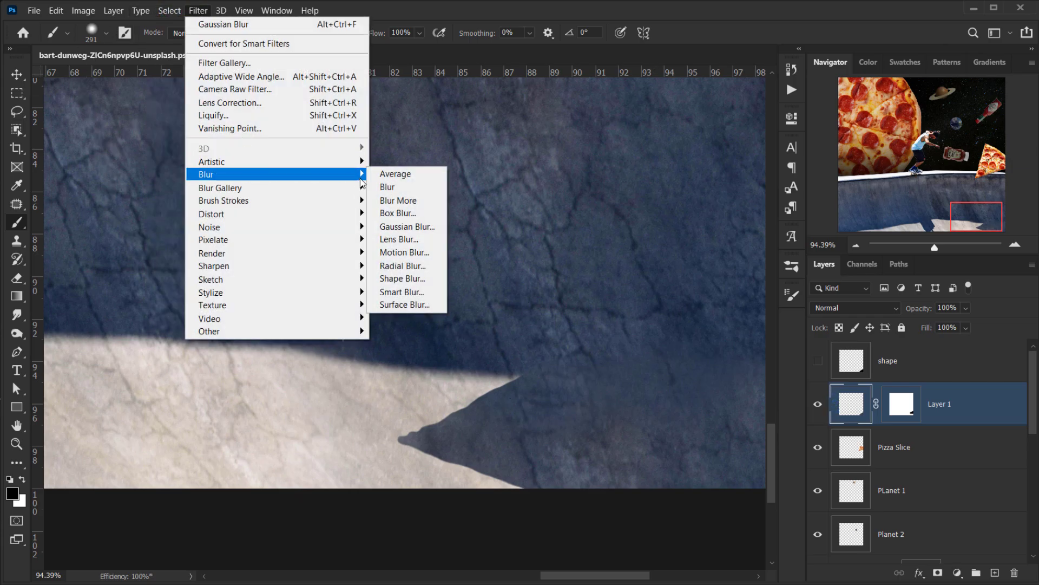
pyautogui.click(402, 227)
pyautogui.moveTo(748, 343); pyautogui.dragTo(696, 340)
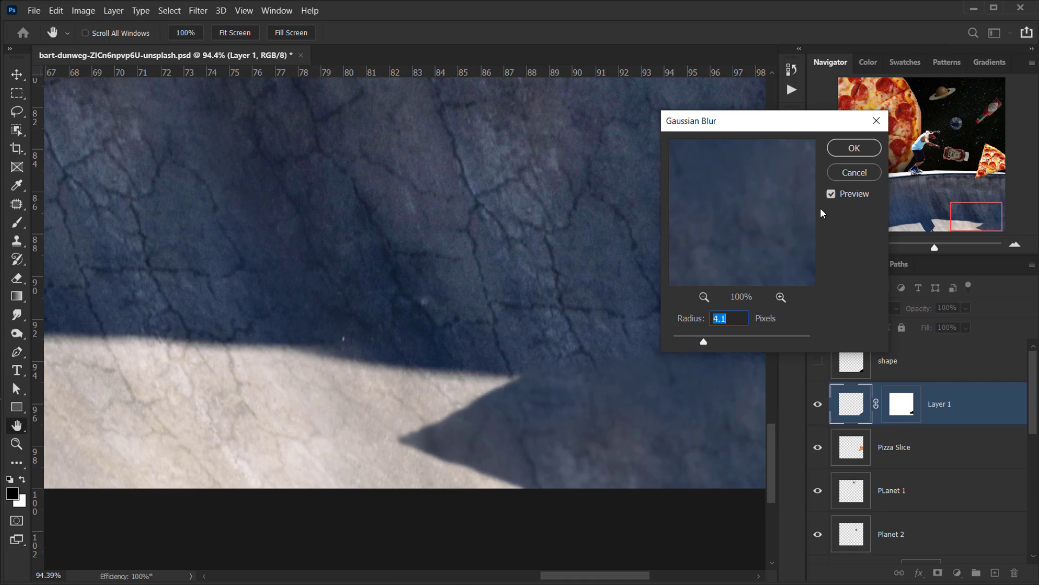
pyautogui.click(851, 146)
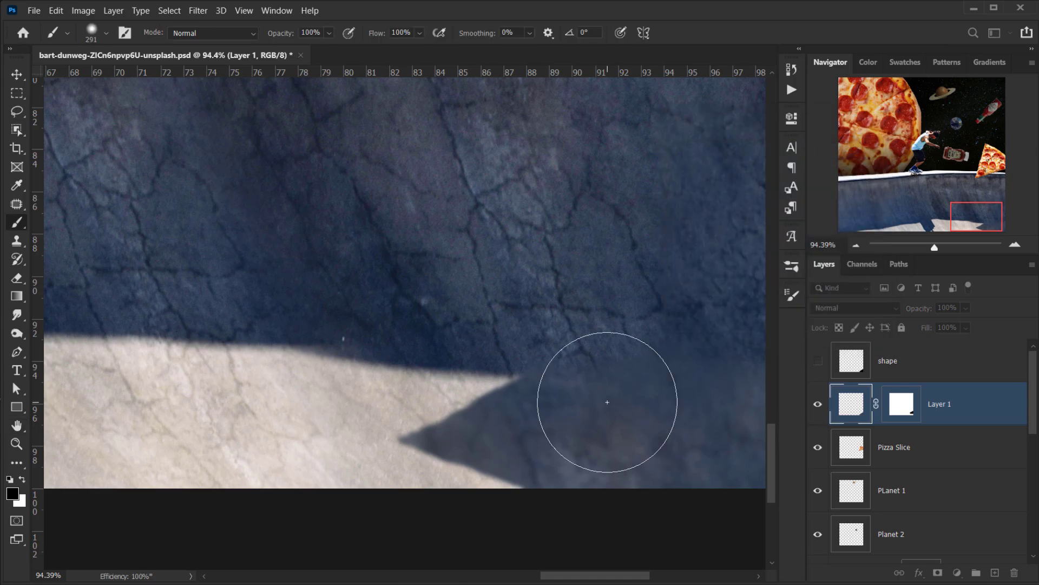
pyautogui.scroll(-5, 608, 401)
pyautogui.scroll(-4, 578, 399)
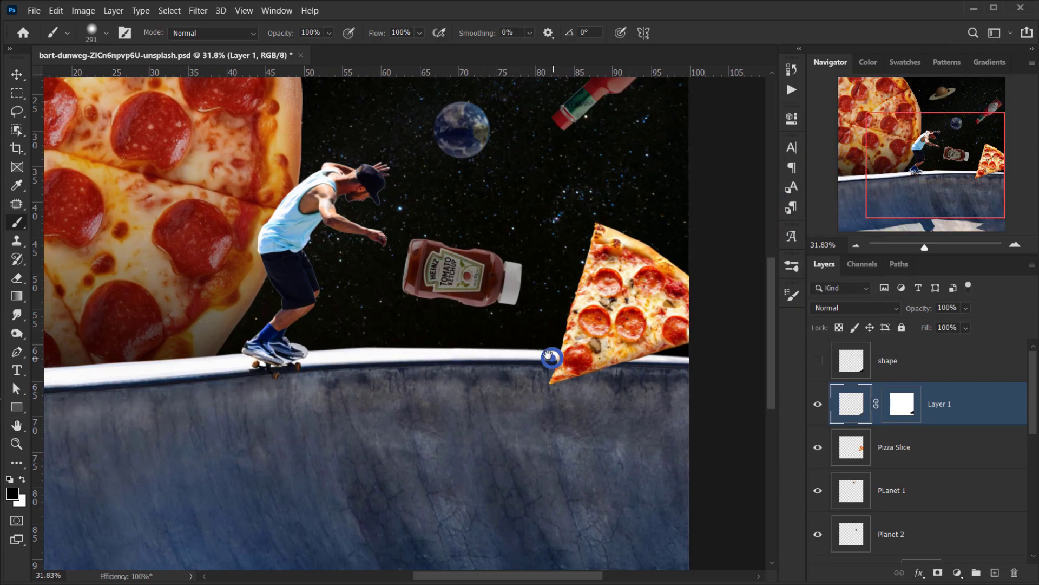
pyautogui.scroll(-2, 409, 369)
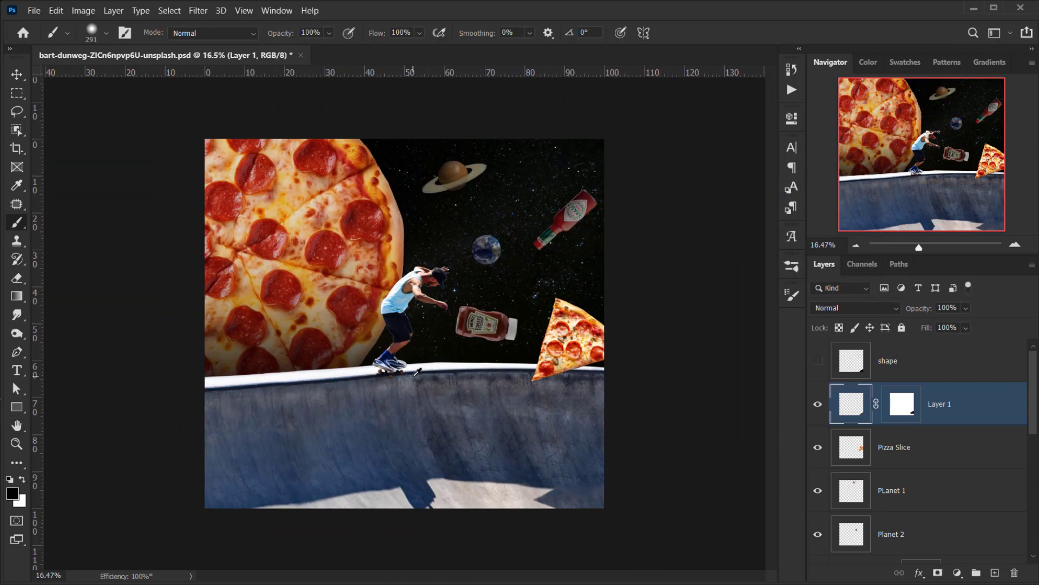
pyautogui.scroll(3, 417, 372)
pyautogui.scroll(-3, 427, 388)
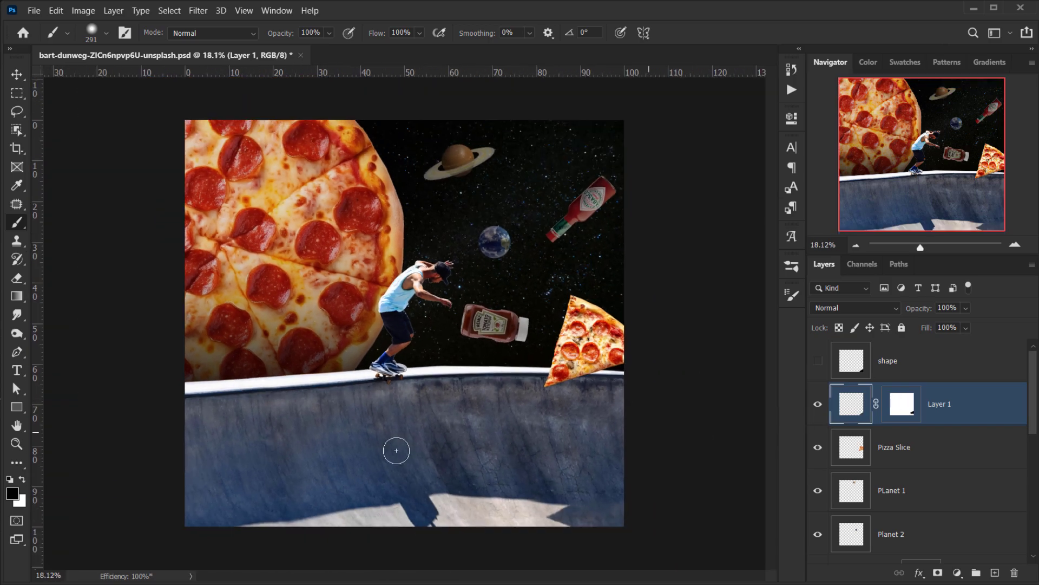
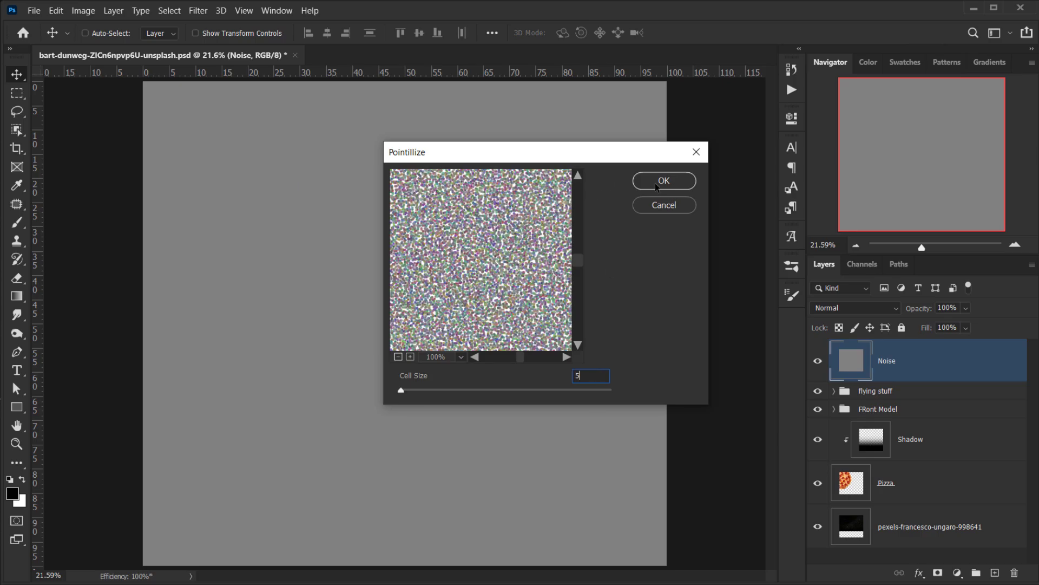
# Apply the Pointillize filter with a cell size of 5 to the Noise layer and inspect the grain up close
pyautogui.click(672, 180)
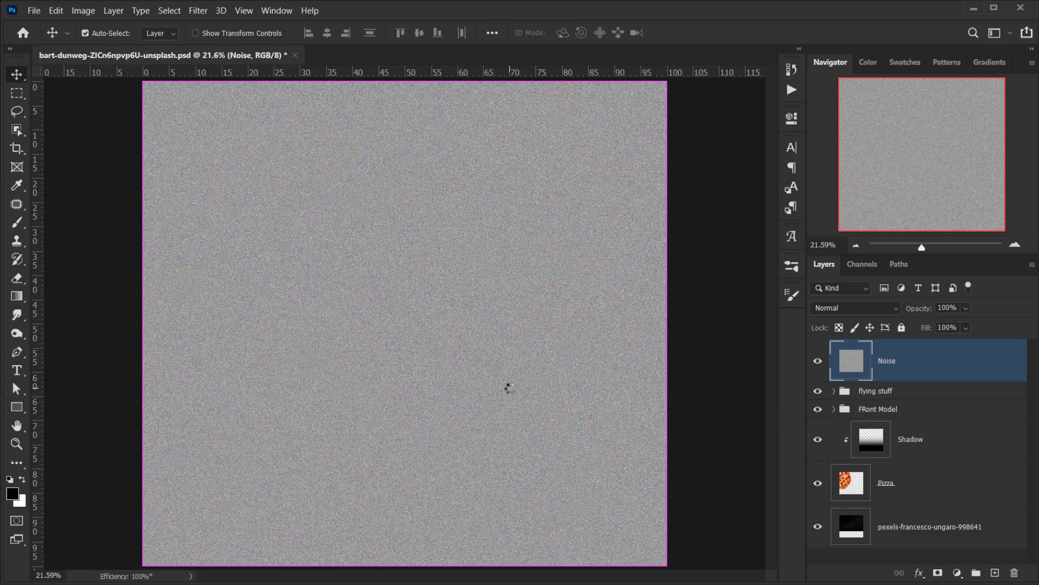
pyautogui.scroll(4, 417, 327)
pyautogui.scroll(10, 420, 323)
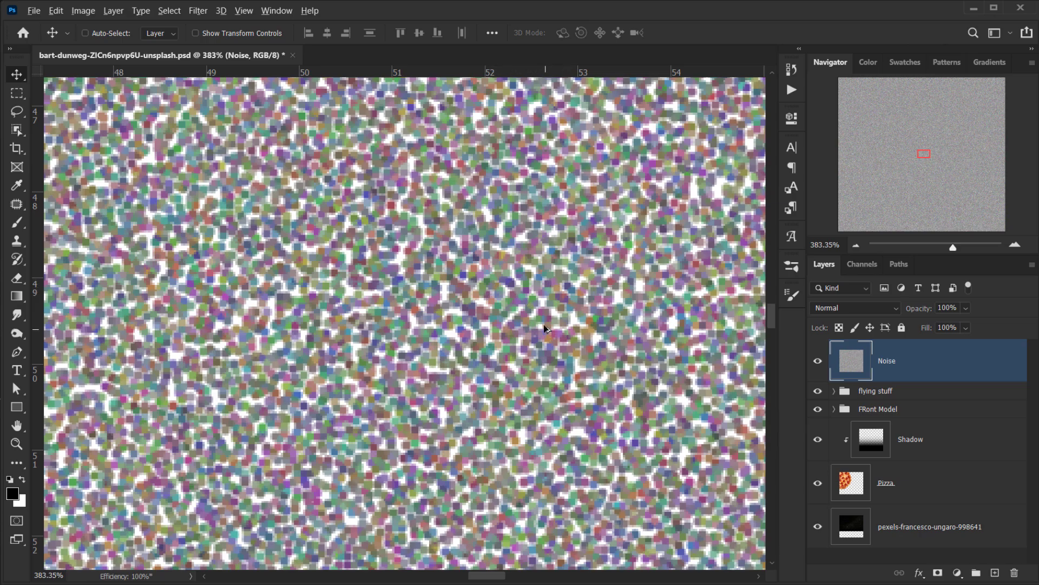
pyautogui.hotkey('ctrl', '0')
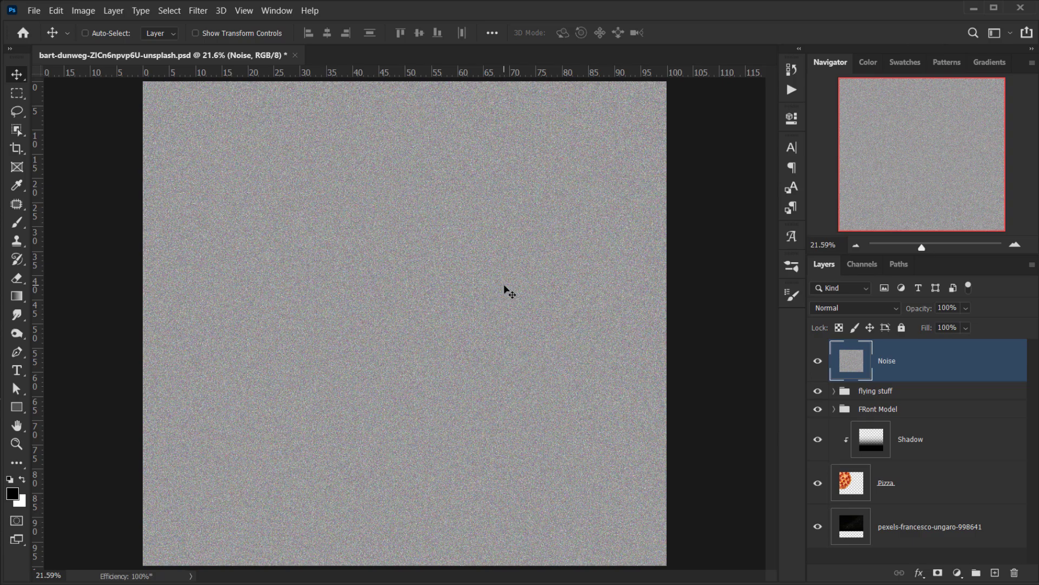
# Set the Noise layer's blend mode to Overlay and compare the skater with the layer hidden and shown
pyautogui.click(861, 307)
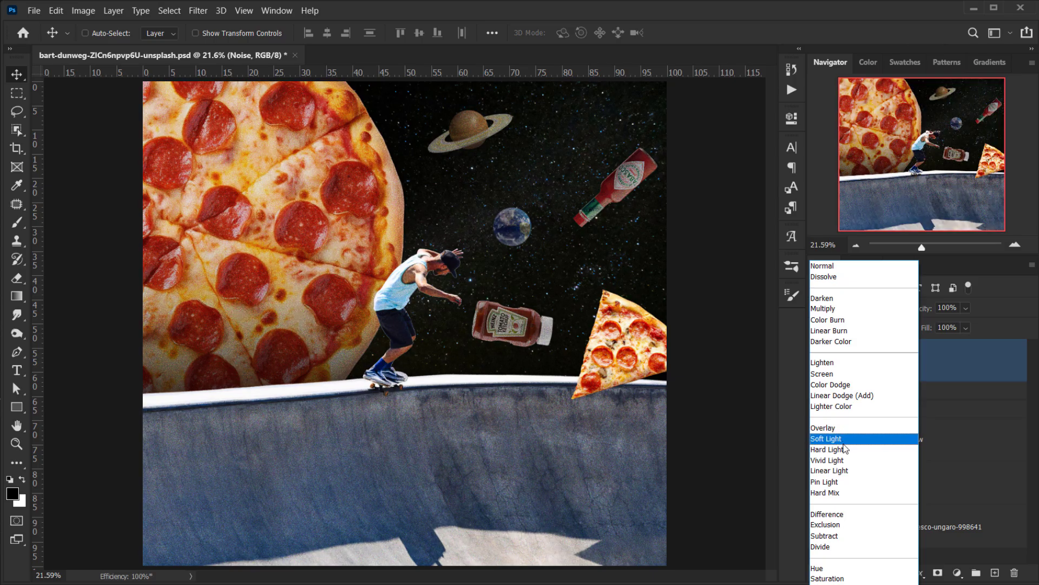
pyautogui.click(823, 428)
pyautogui.scroll(5, 405, 322)
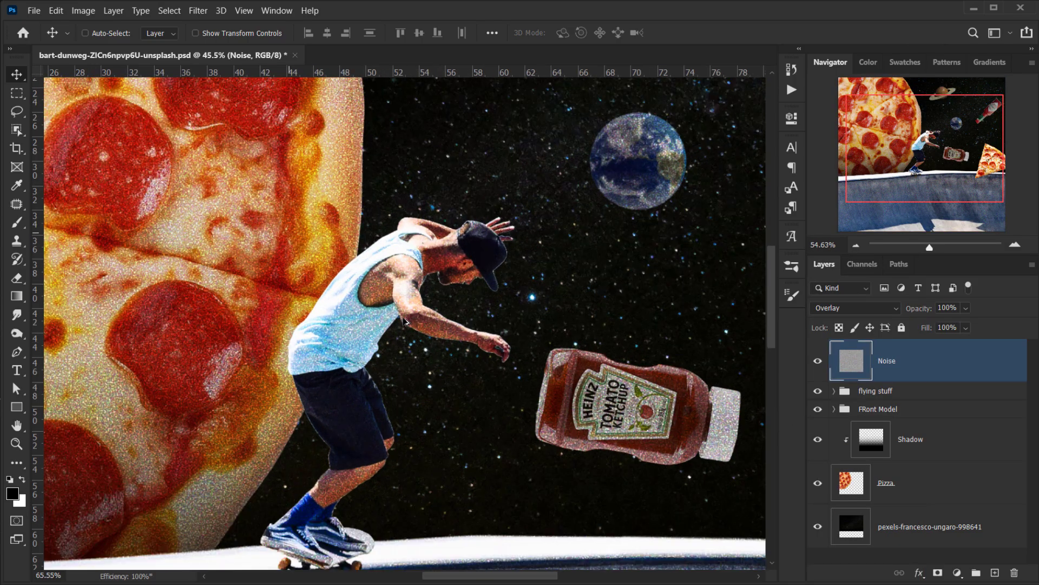
pyautogui.scroll(5, 404, 321)
pyautogui.click(816, 361)
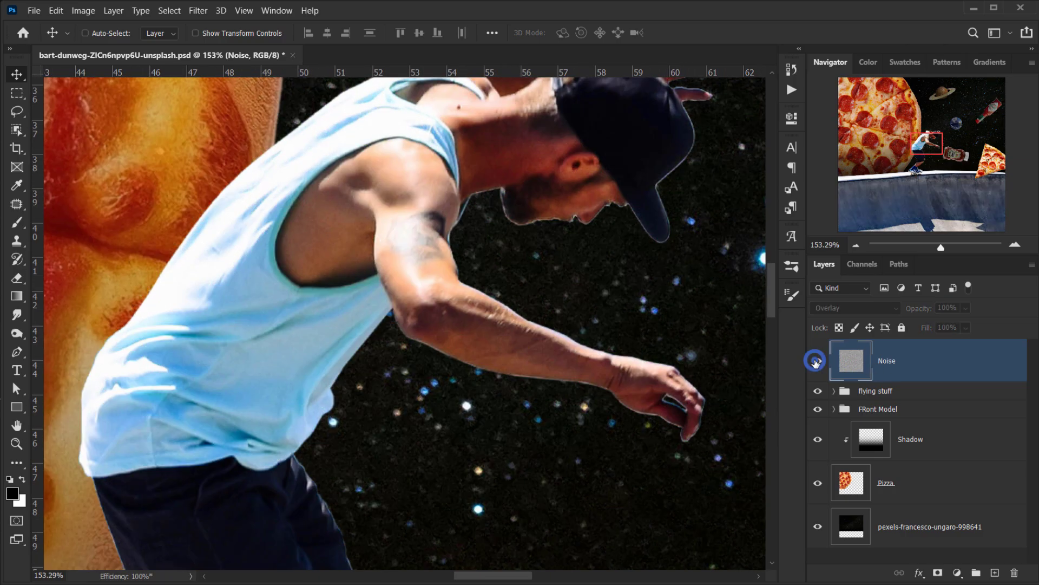
pyautogui.click(817, 361)
pyautogui.click(851, 308)
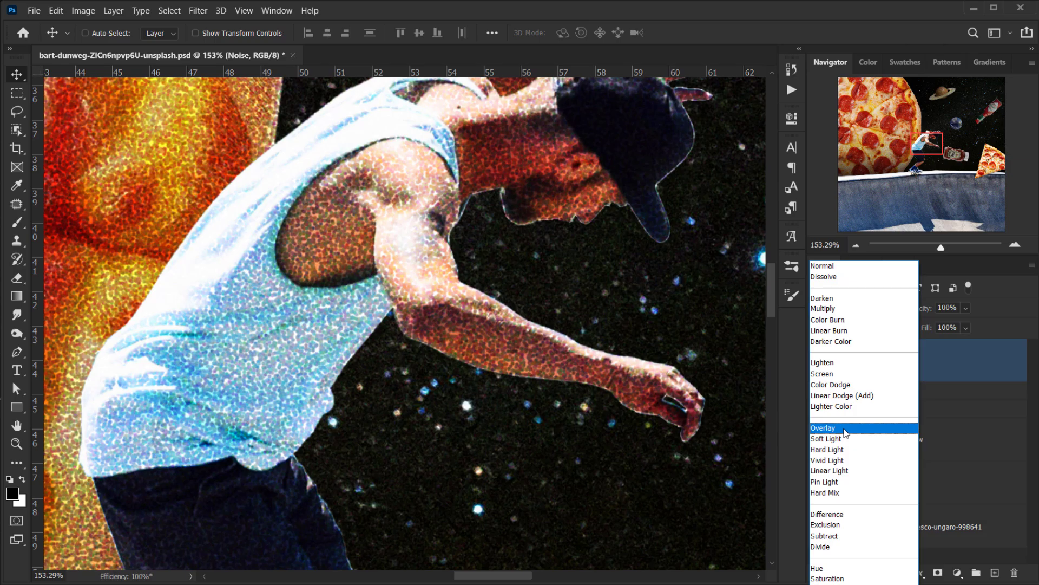
pyautogui.click(845, 431)
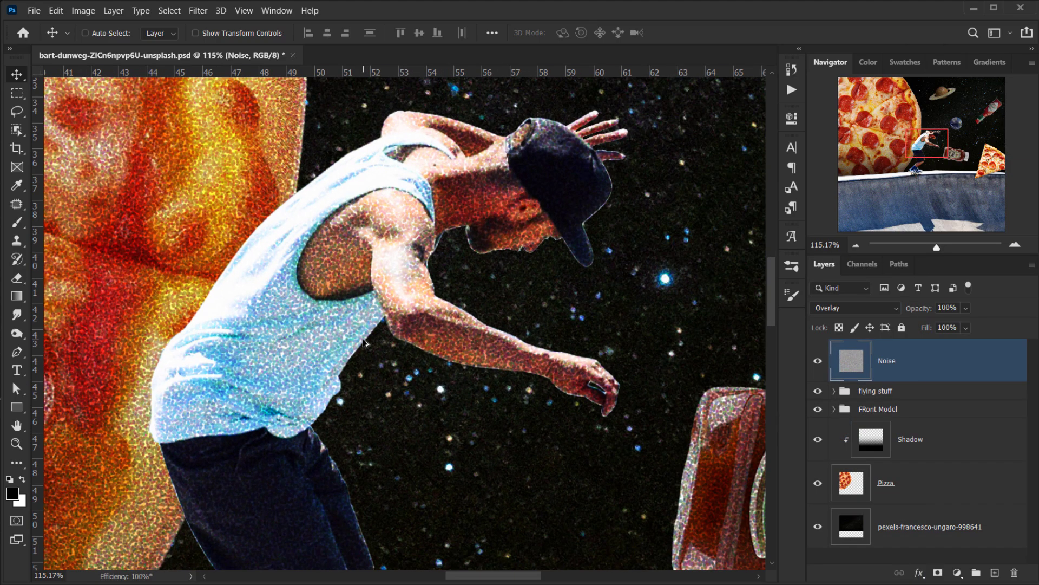
# Check the skater without the grain once more, and undo the Overlay blending and the Pointillize filter on the Noise layer
pyautogui.scroll(-3, 368, 347)
pyautogui.press('ctrl')
pyautogui.hotkey('ctrl', ',')
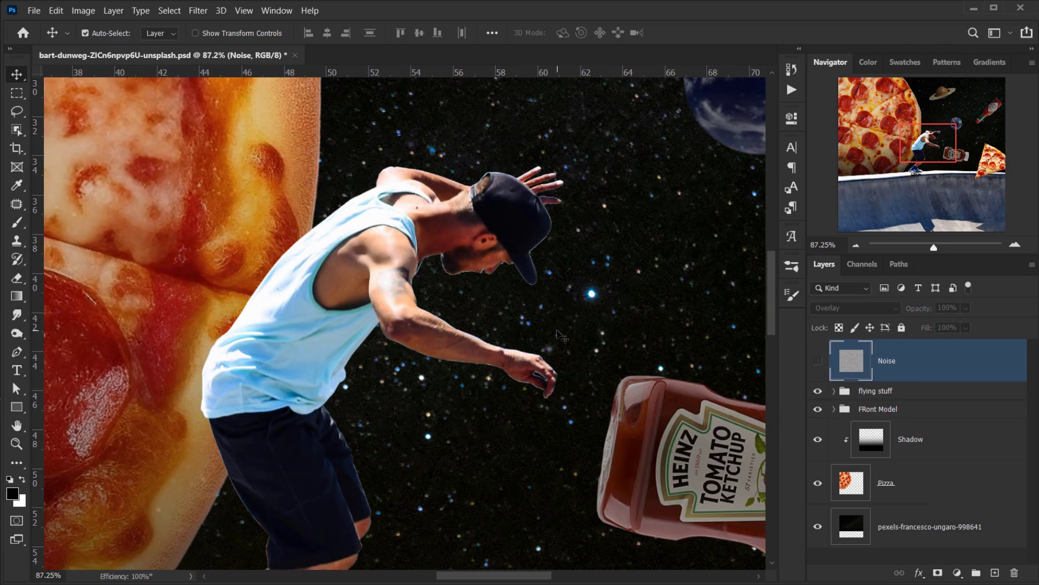
pyautogui.hotkey('ctrl', ',')
pyautogui.hotkey('ctrl', 'z')
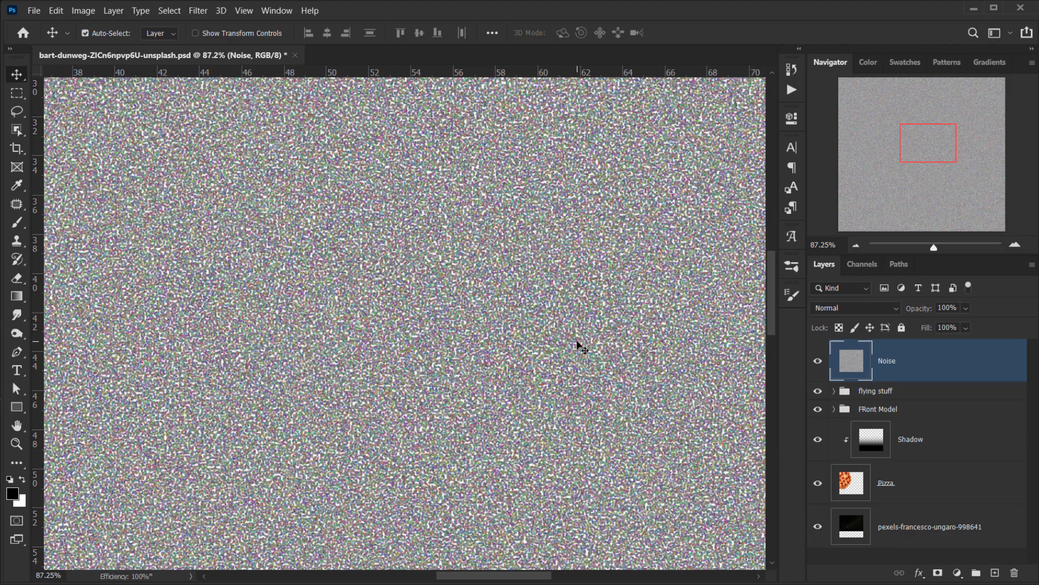
pyautogui.hotkey('ctrl', 'z')
# Apply the Pointillize filter to the gray Noise layer with a cell size of 3
pyautogui.click(199, 10)
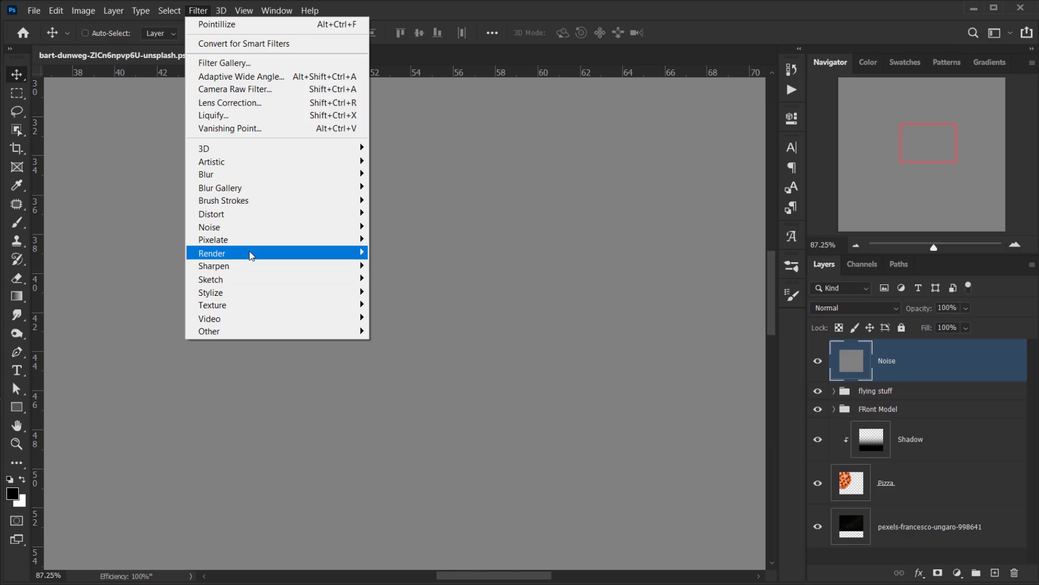
pyautogui.moveTo(247, 245)
pyautogui.click(439, 316)
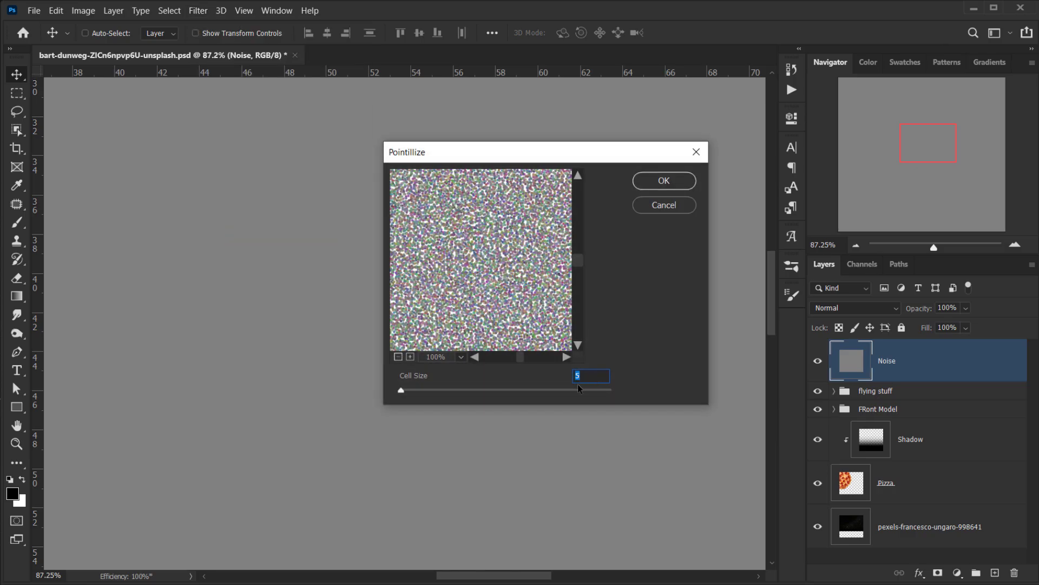
pyautogui.click(400, 393)
pyautogui.moveTo(400, 391); pyautogui.dragTo(360, 396)
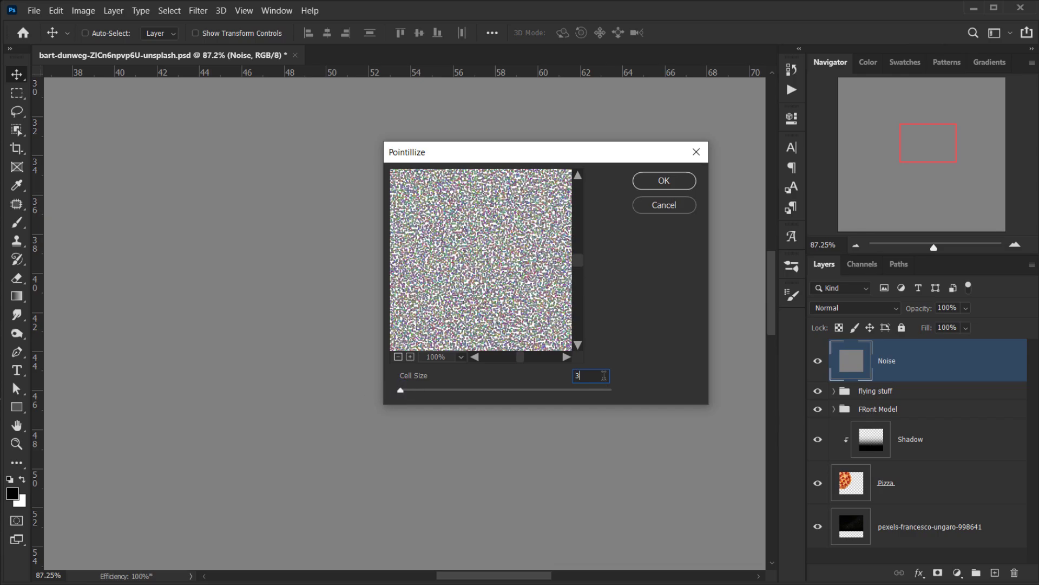
pyautogui.click(672, 181)
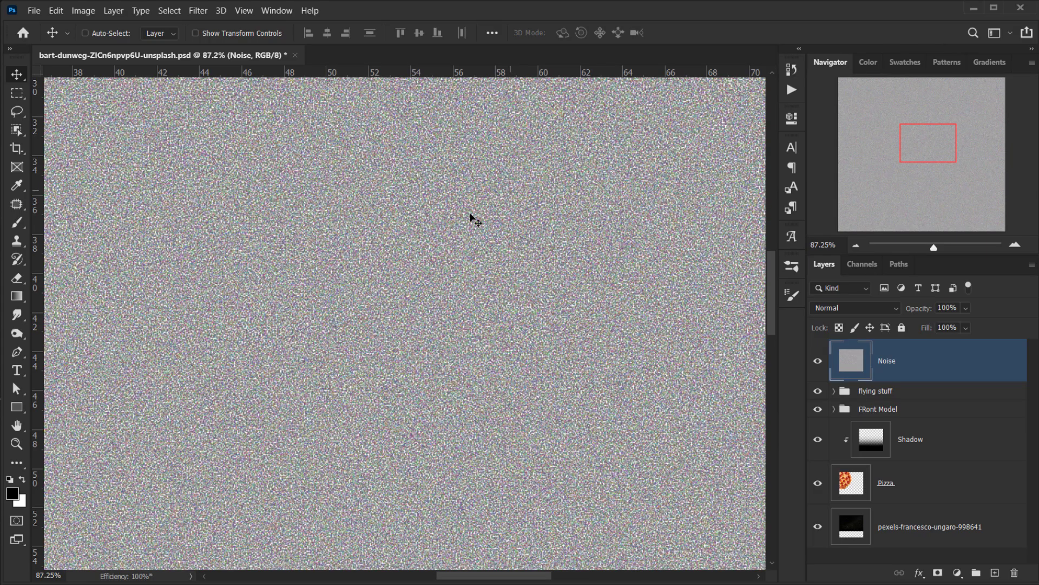
# Soften the pointillized Noise layer with a Gaussian Blur of 1 pixel radius
pyautogui.scroll(6, 401, 255)
pyautogui.scroll(2, 402, 266)
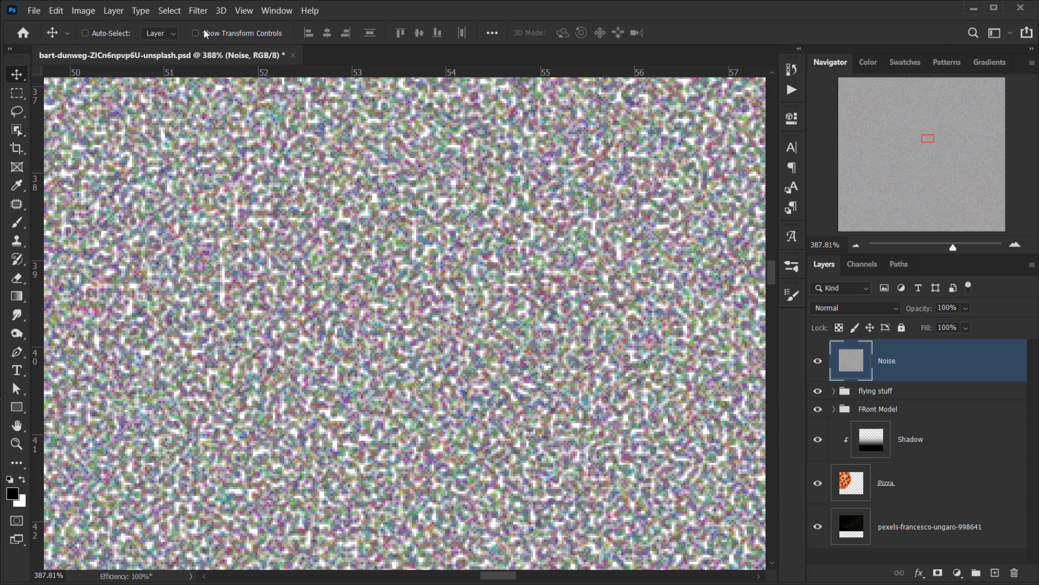
pyautogui.click(199, 11)
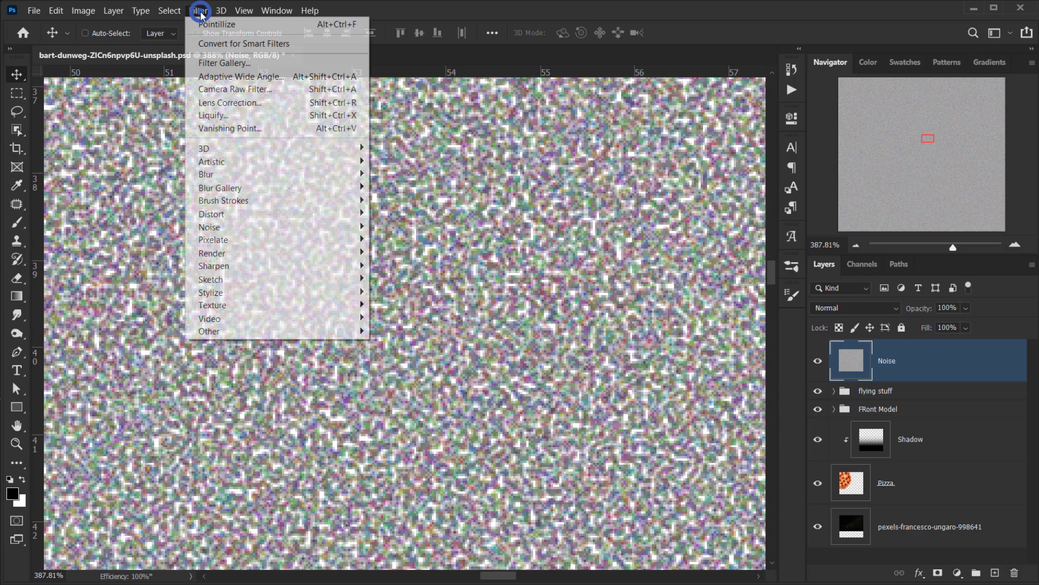
pyautogui.moveTo(221, 176)
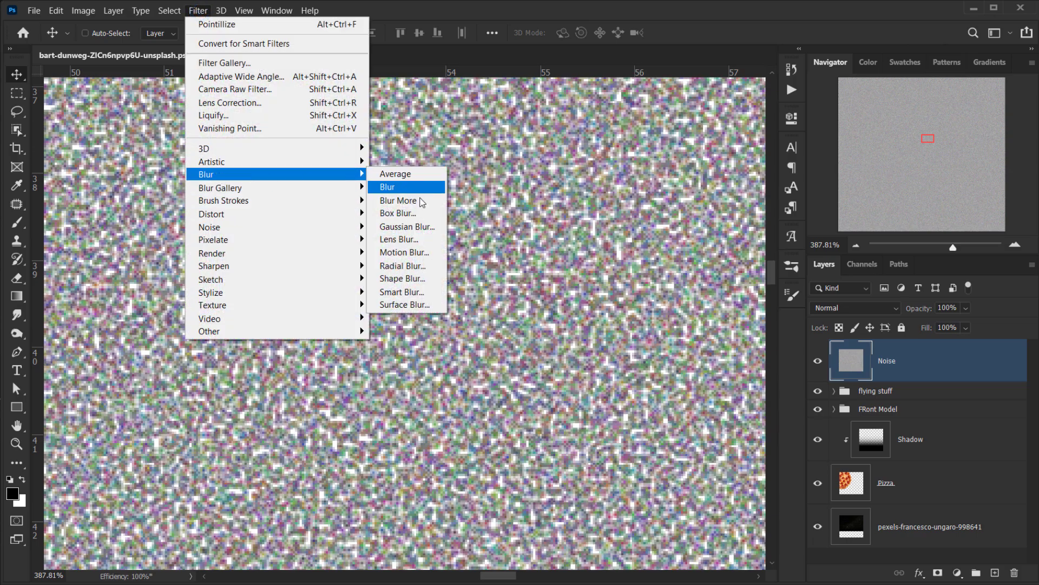
pyautogui.click(411, 224)
pyautogui.write('1')
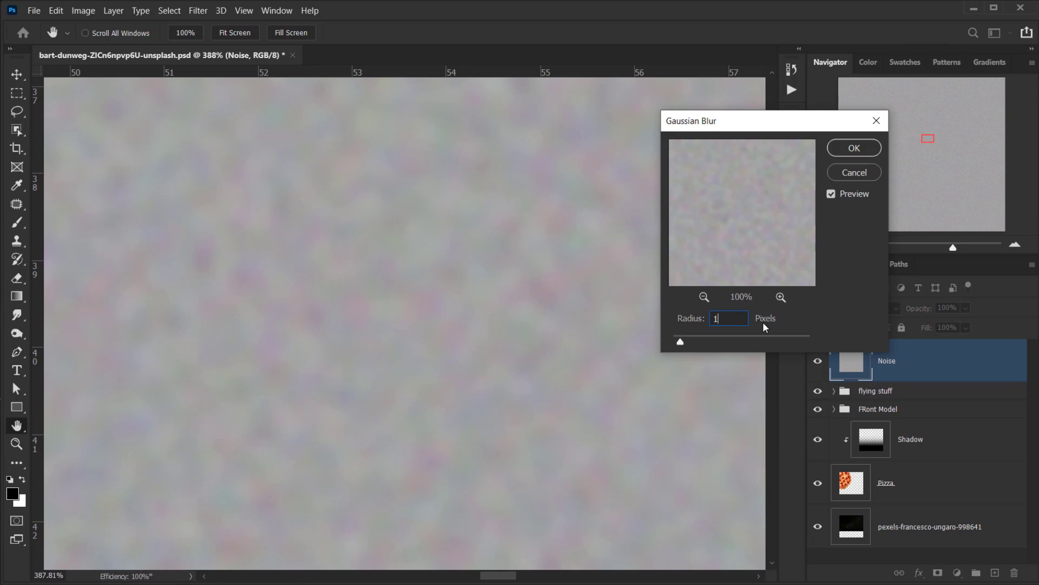
pyautogui.click(852, 146)
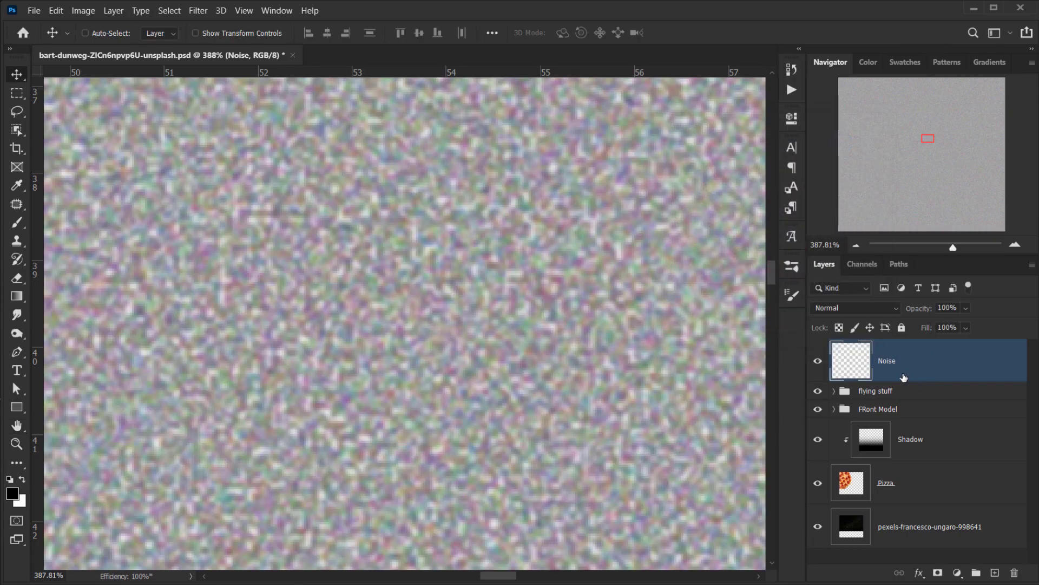
# Set the blurred Noise layer's blend mode to Overlay and compare the image with the layer hidden and shown
pyautogui.click(832, 313)
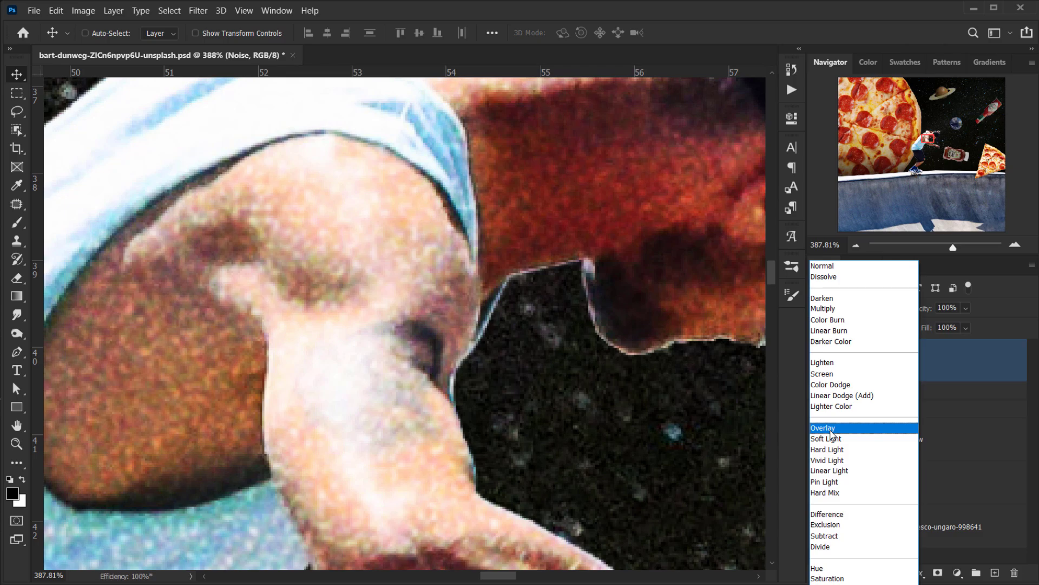
pyautogui.click(832, 429)
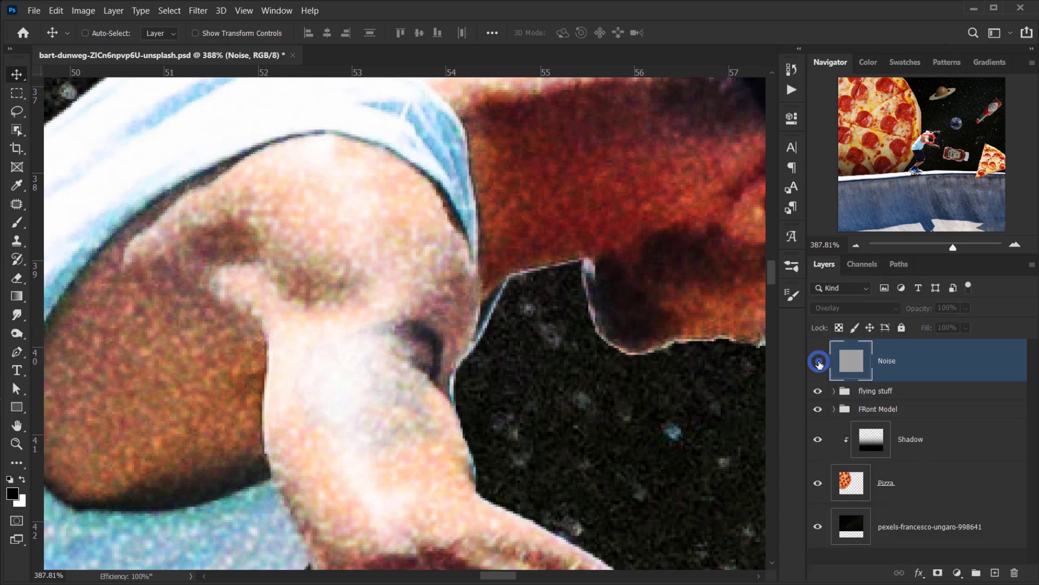
pyautogui.click(818, 361)
pyautogui.click(818, 360)
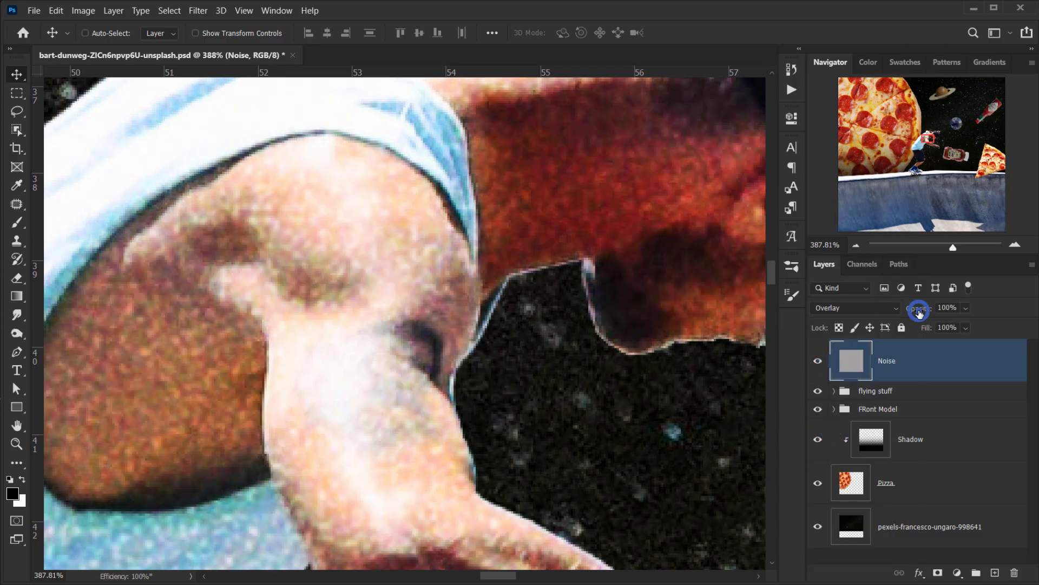
# Reduce the Noise layer's opacity to 70%
pyautogui.moveTo(919, 308); pyautogui.dragTo(890, 314)
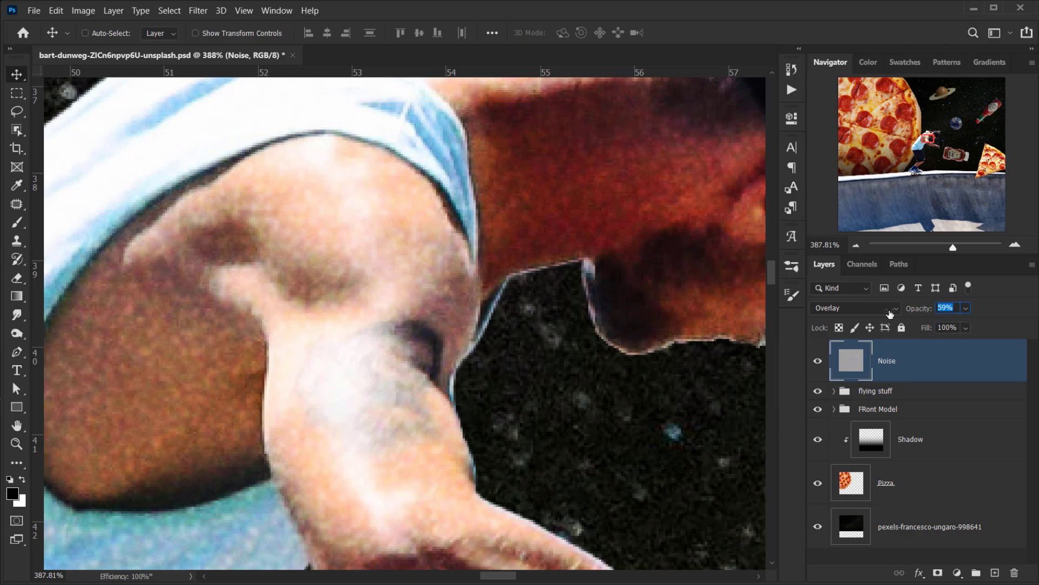
pyautogui.write('7')
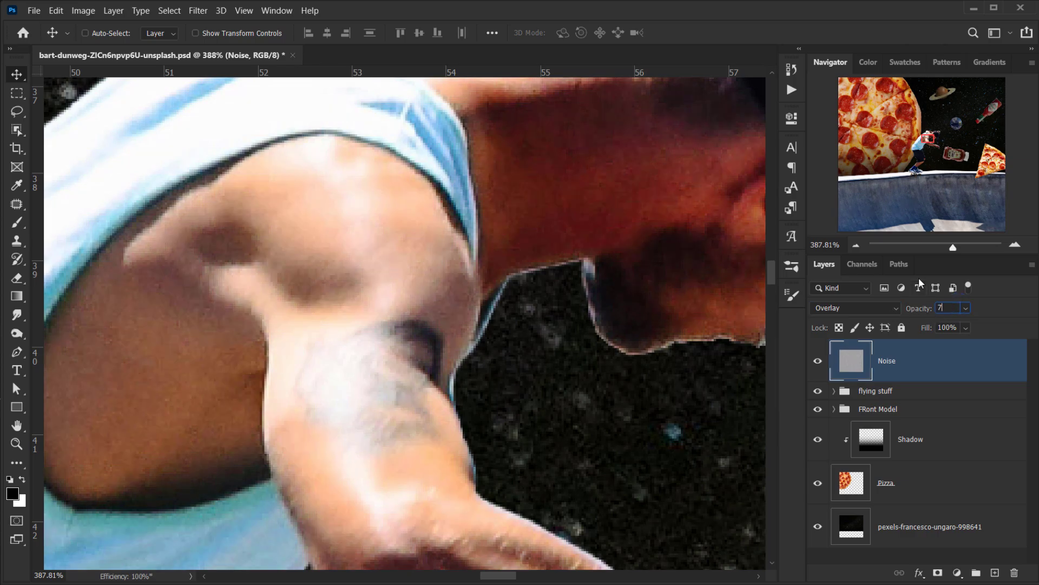
pyautogui.write('0')
pyautogui.press('Return')
# Compare the whole composite with and without the Noise layer and examine the grain around the skater and flying objects
pyautogui.hotkey('ctrl', '0')
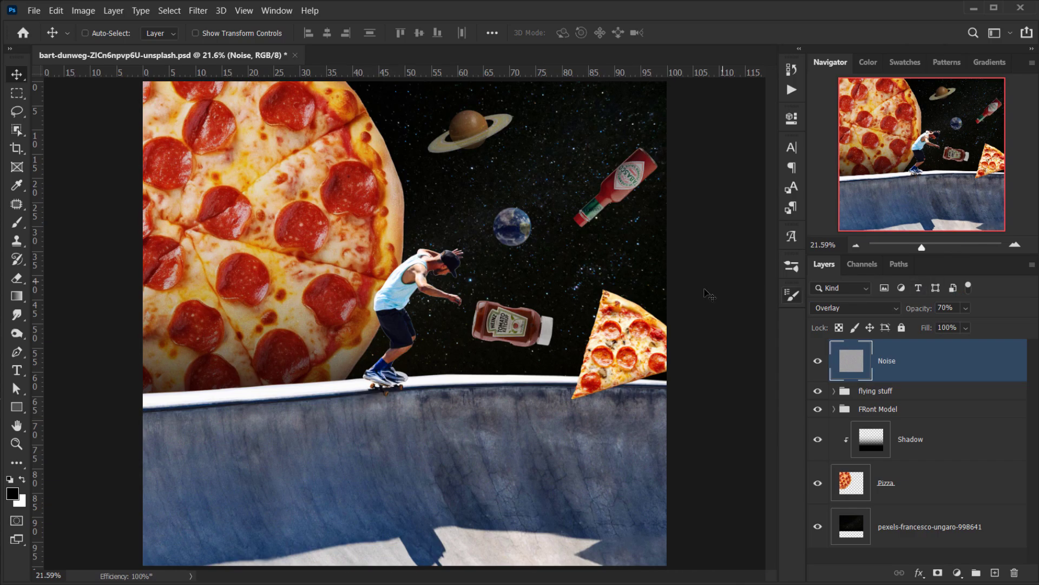
pyautogui.click(817, 361)
pyautogui.click(817, 361)
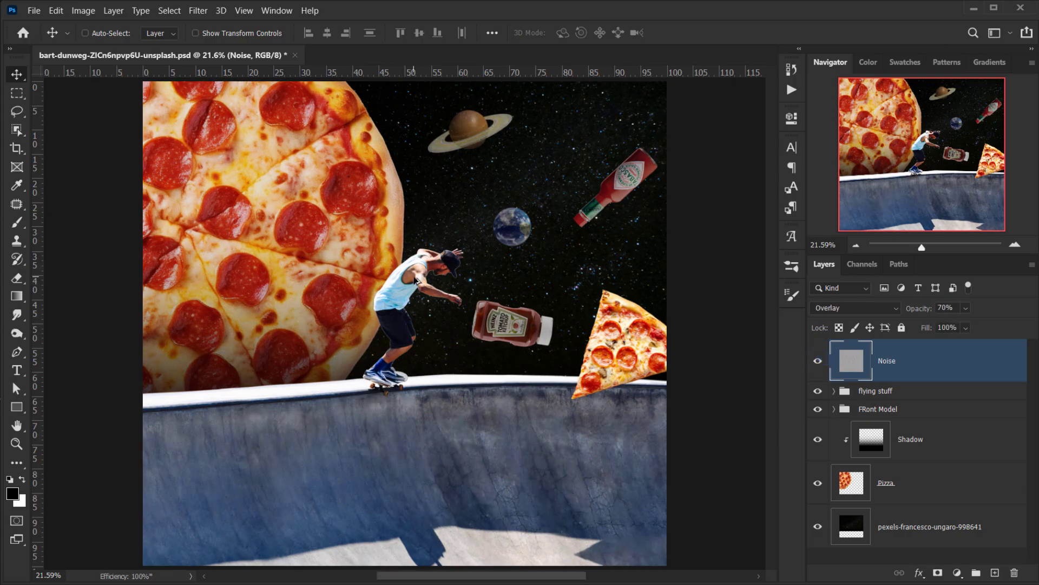
pyautogui.scroll(10, 416, 281)
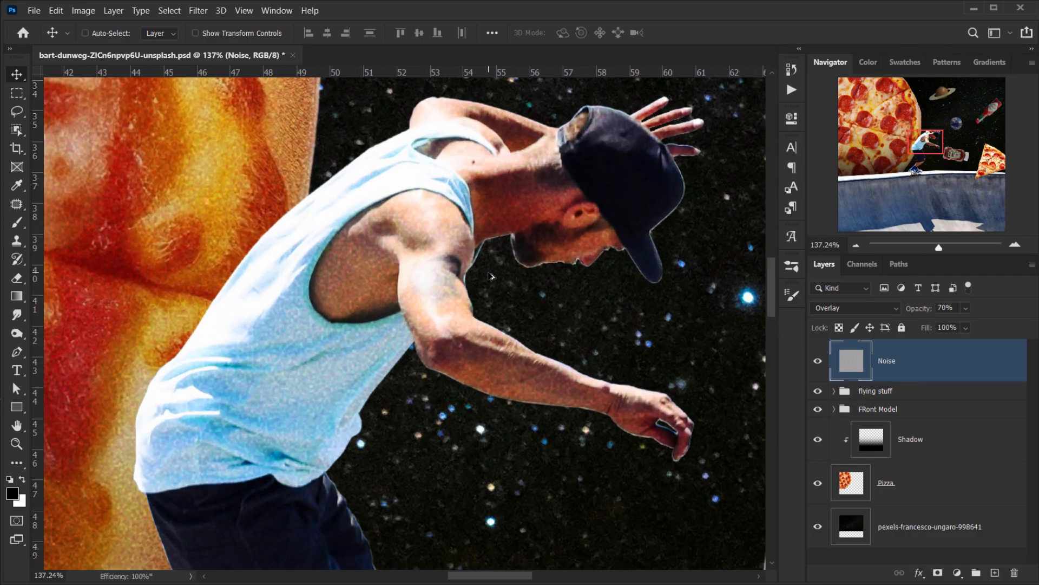
pyautogui.hotkey('ctrl', '0')
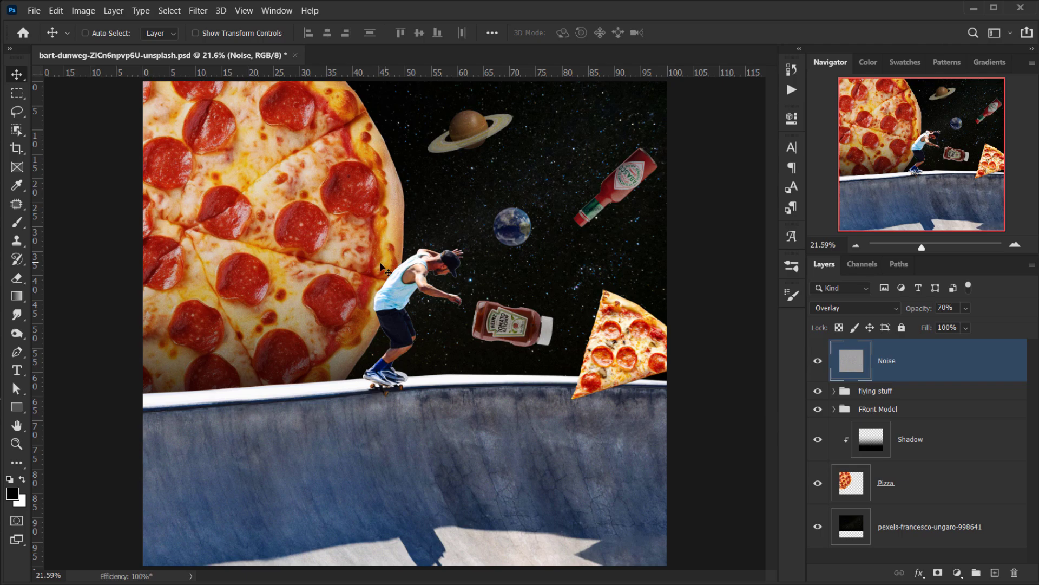
pyautogui.scroll(1, 663, 350)
pyautogui.hscroll(1, 469, 247)
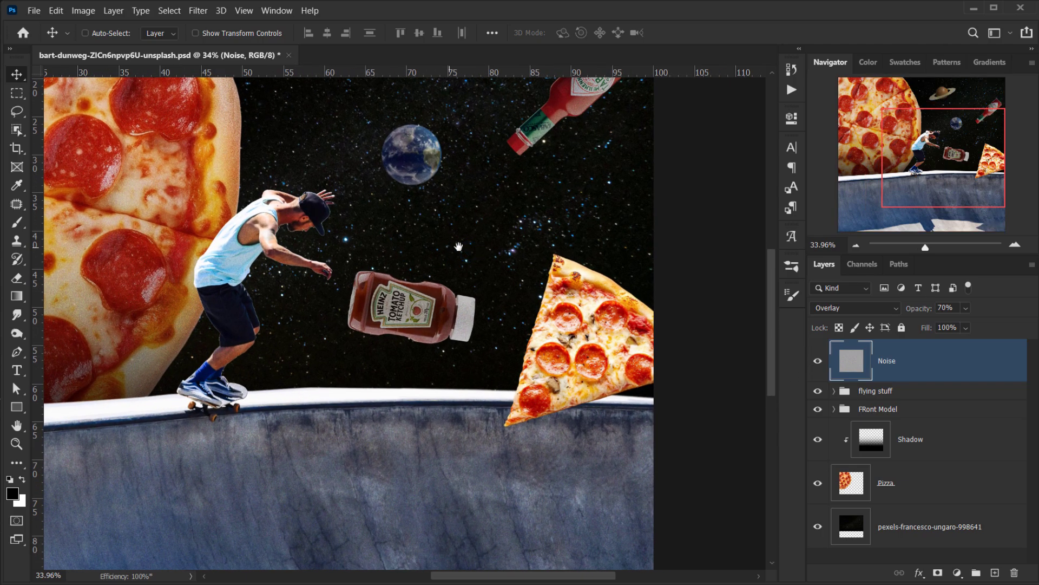
pyautogui.hotkey('ctrl', '0')
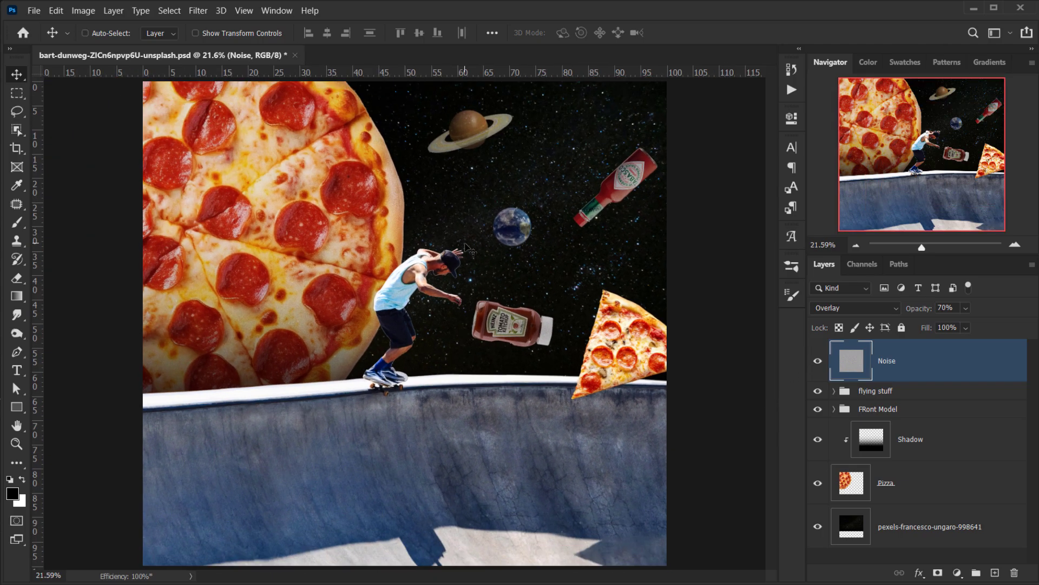
# Add a Gradient Map adjustment layer above the Noise layer using the Pastels_01 gradient preset
pyautogui.click(960, 576)
pyautogui.click(975, 555)
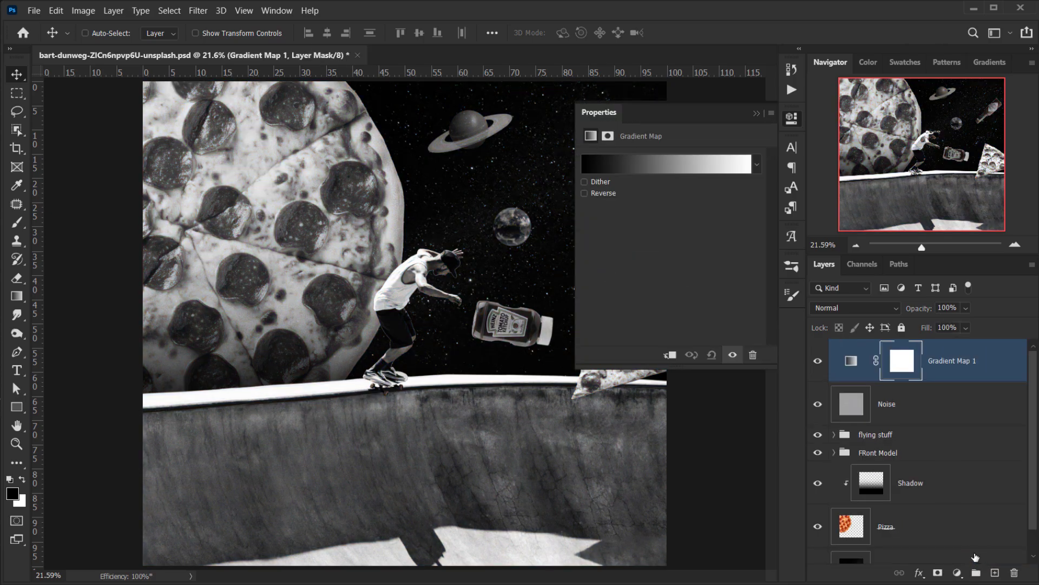
pyautogui.click(673, 165)
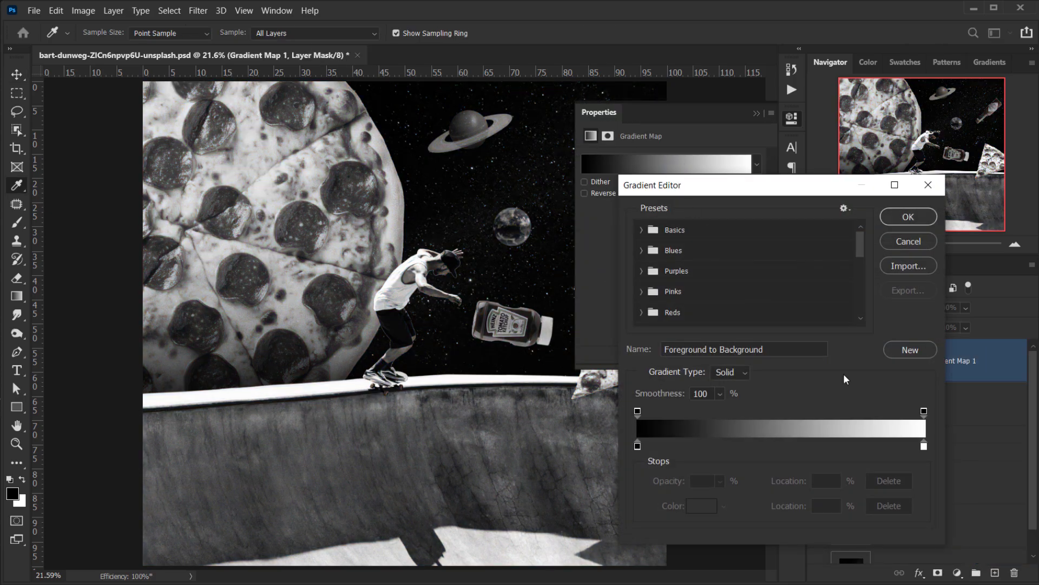
pyautogui.scroll(-2, 859, 243)
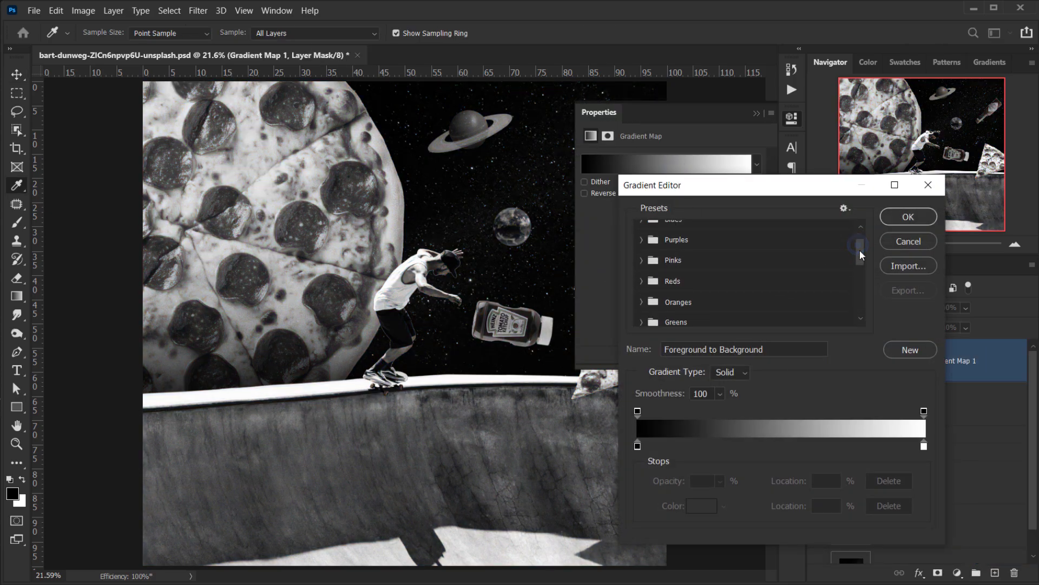
pyautogui.scroll(2, 860, 249)
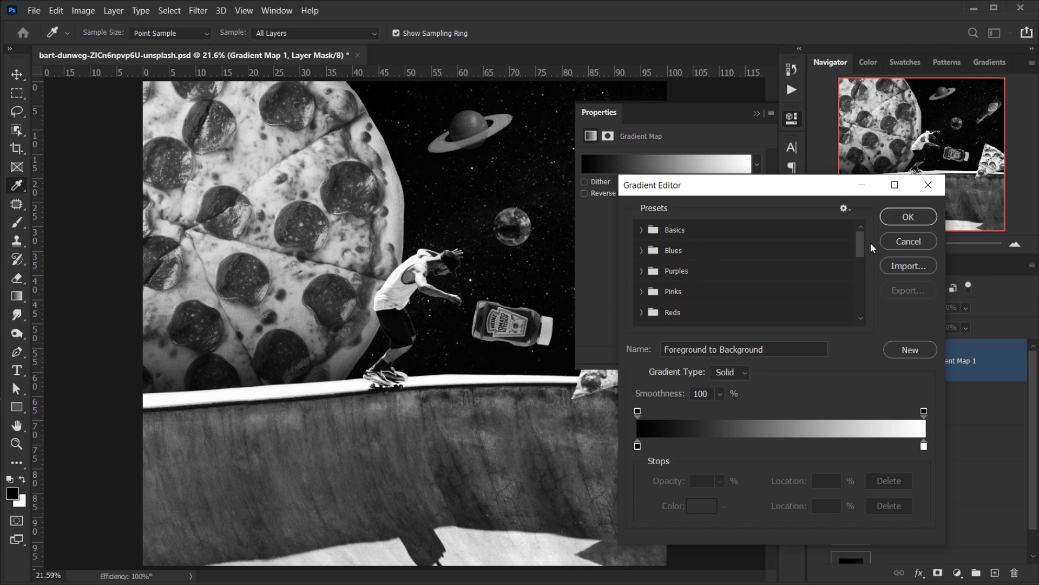
pyautogui.scroll(-3, 857, 249)
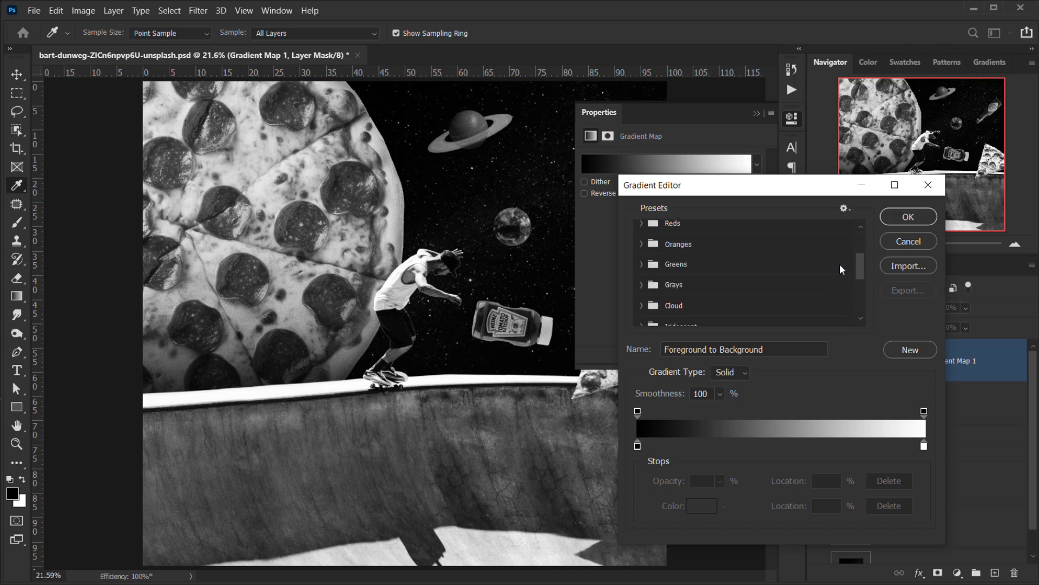
pyautogui.scroll(-5, 839, 271)
pyautogui.scroll(3, 839, 274)
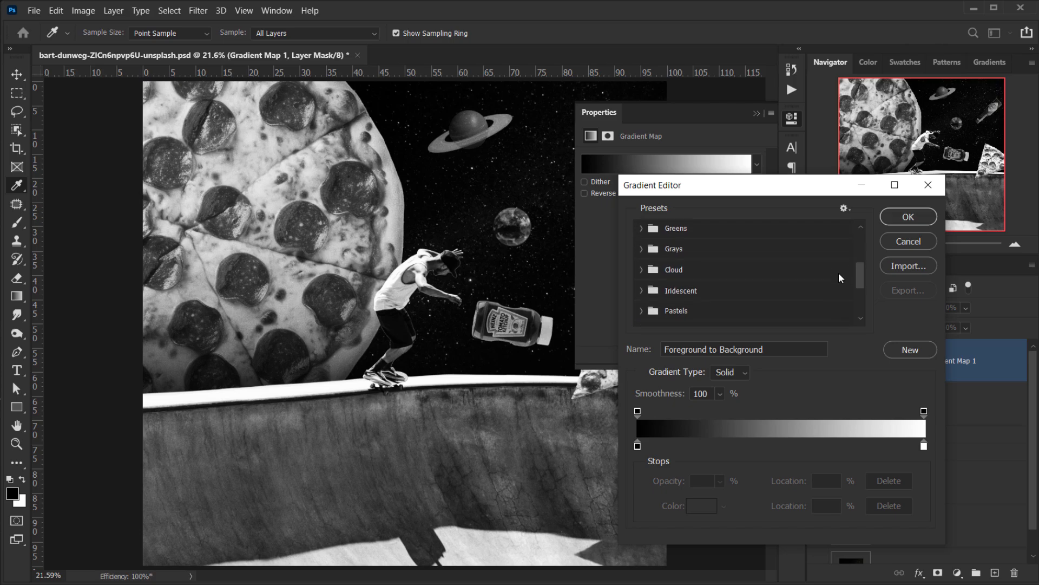
pyautogui.scroll(-1, 669, 321)
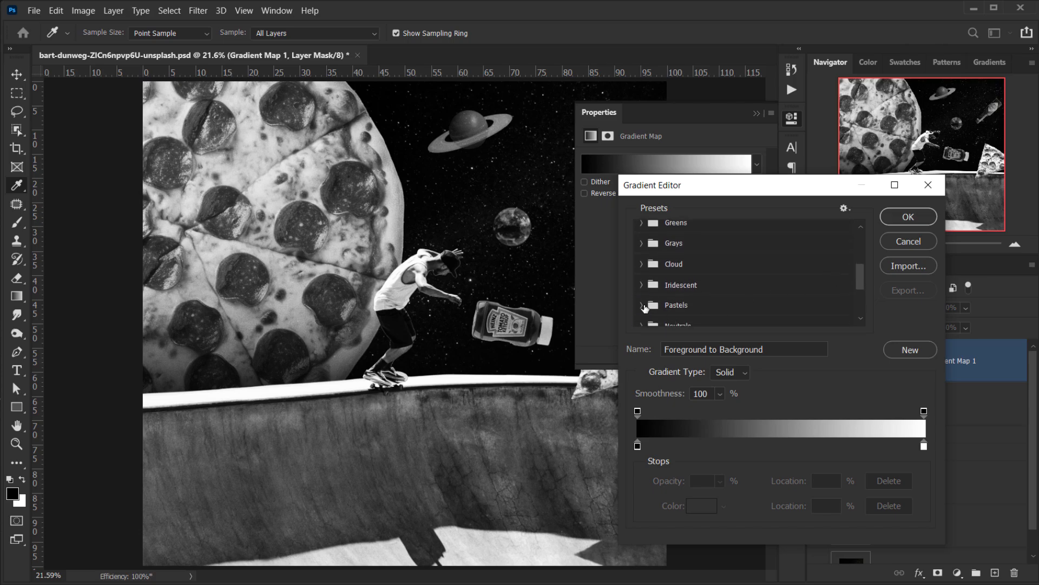
pyautogui.click(642, 305)
pyautogui.scroll(-1, 681, 332)
pyautogui.click(658, 306)
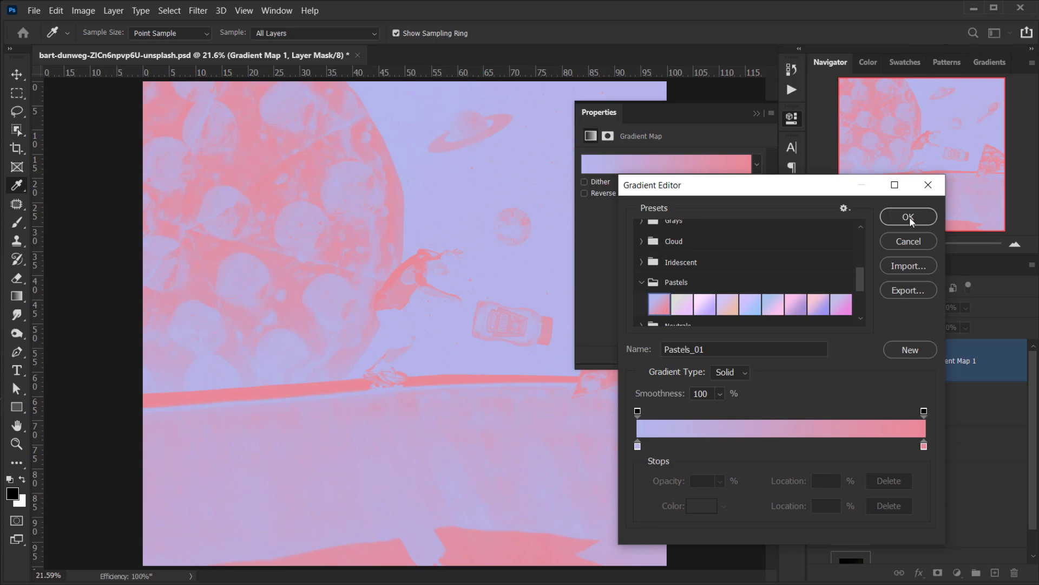
pyautogui.click(908, 216)
pyautogui.click(756, 113)
pyautogui.press('v')
# Reduce the Gradient Map layer's opacity to 20% and compare the image with the layer hidden and shown
pyautogui.click(817, 361)
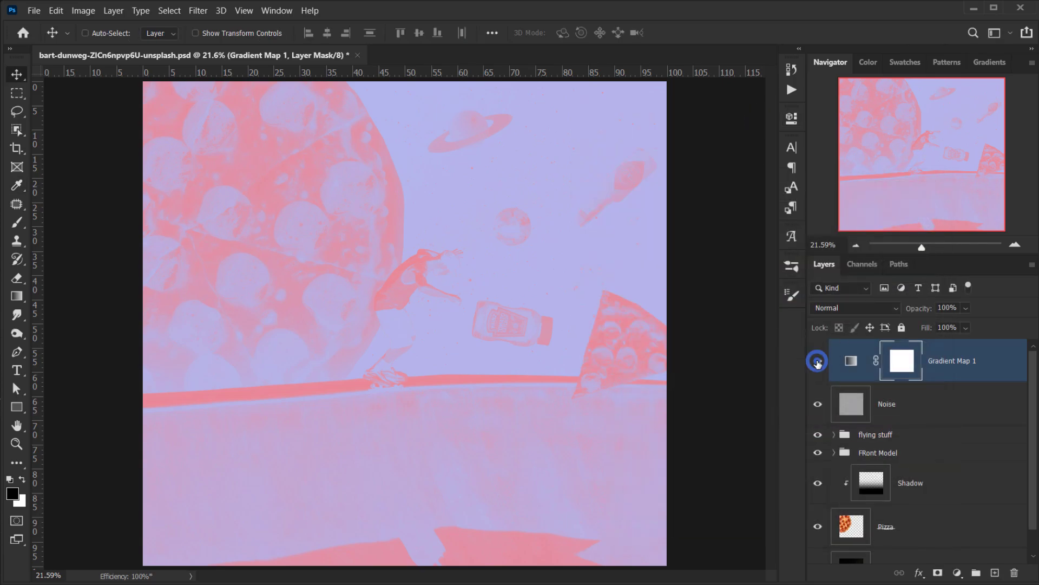
pyautogui.click(818, 361)
pyautogui.moveTo(928, 308); pyautogui.dragTo(757, 331)
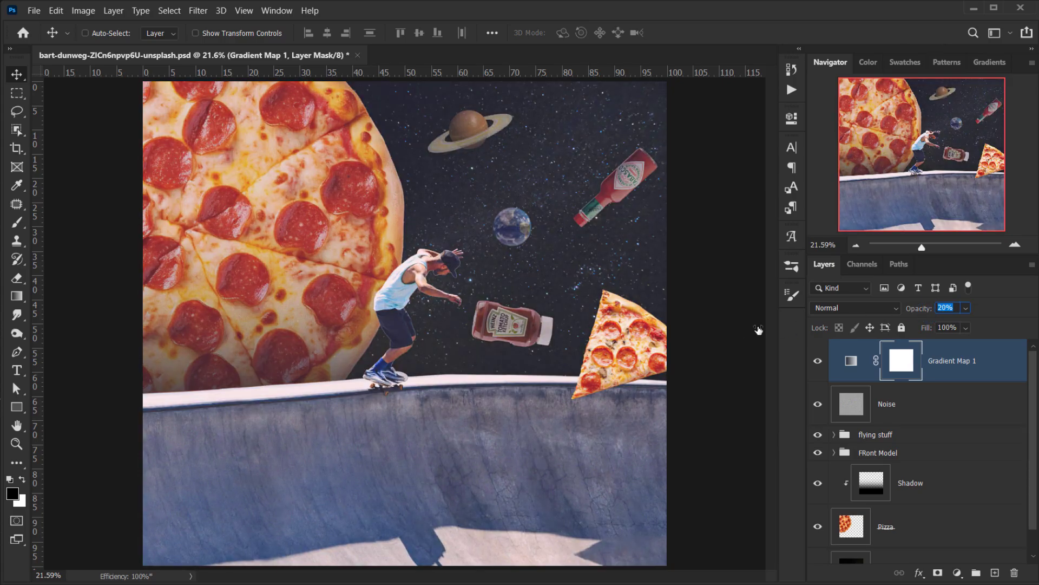
pyautogui.moveTo(757, 330); pyautogui.dragTo(758, 330)
pyautogui.click(817, 361)
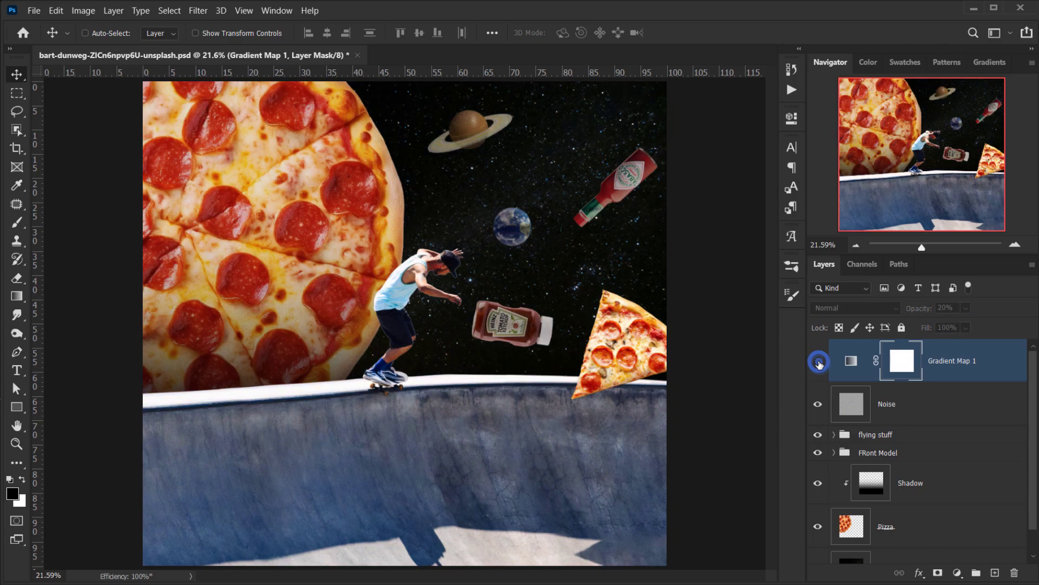
pyautogui.click(817, 361)
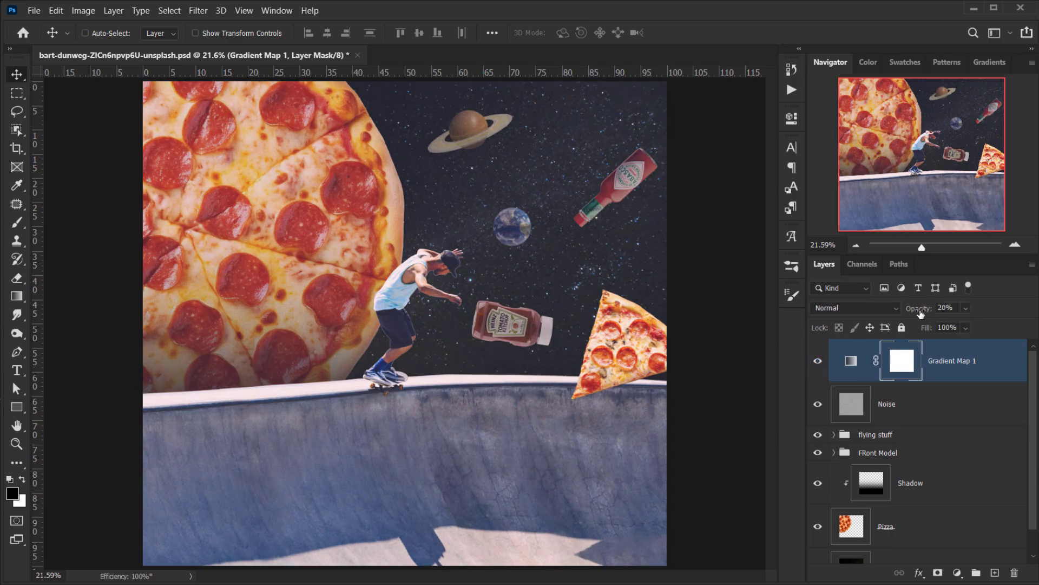
# Try the Gradient Map layer at 17% and 20% opacity with its fill lowered to 70%
pyautogui.moveTo(920, 314); pyautogui.dragTo(917, 313)
pyautogui.scroll(2, 448, 277)
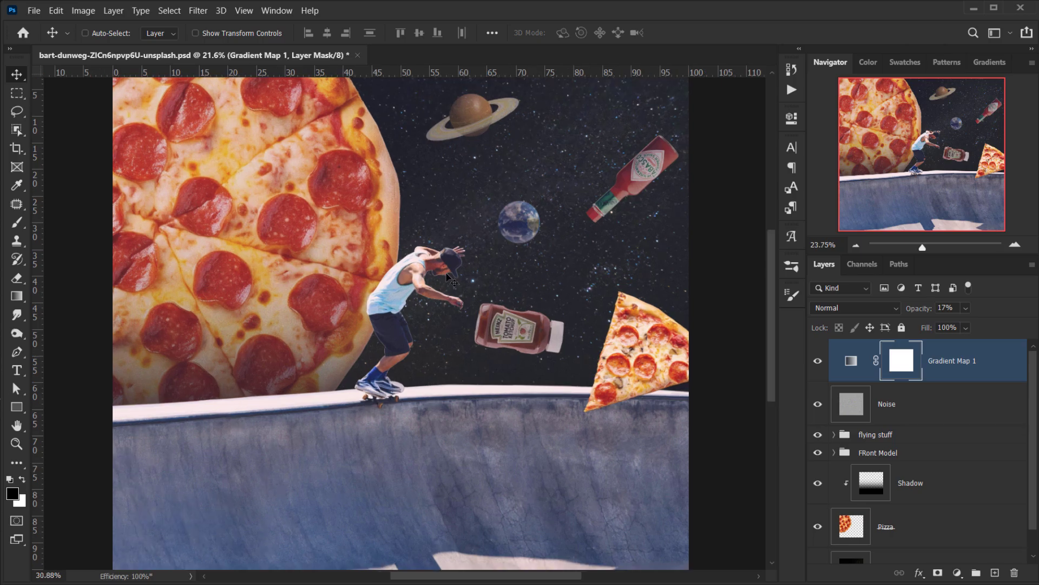
pyautogui.scroll(2, 447, 277)
pyautogui.scroll(-3, 385, 307)
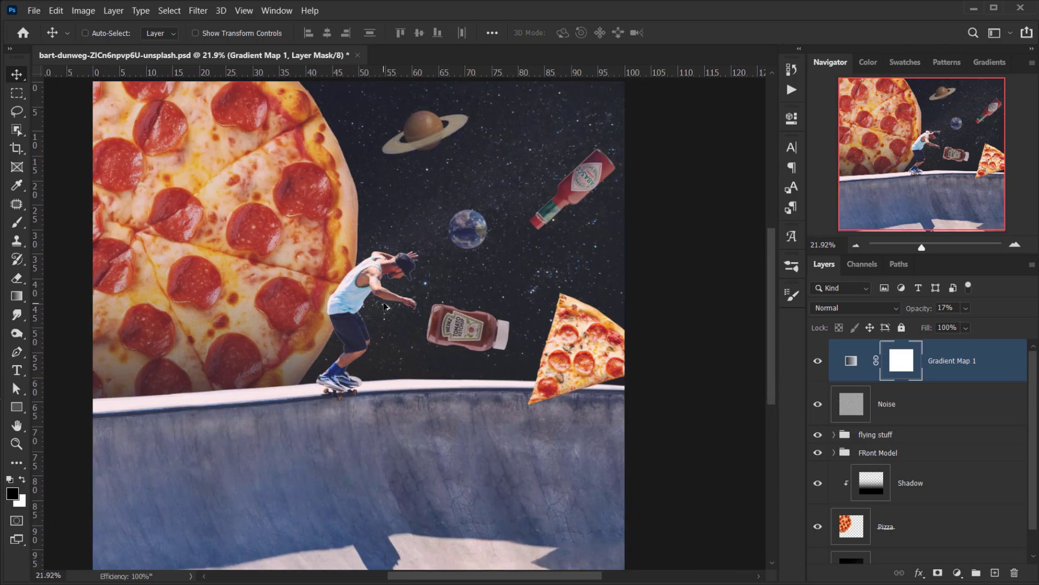
pyautogui.scroll(-2, 384, 307)
pyautogui.moveTo(928, 329); pyautogui.dragTo(911, 330)
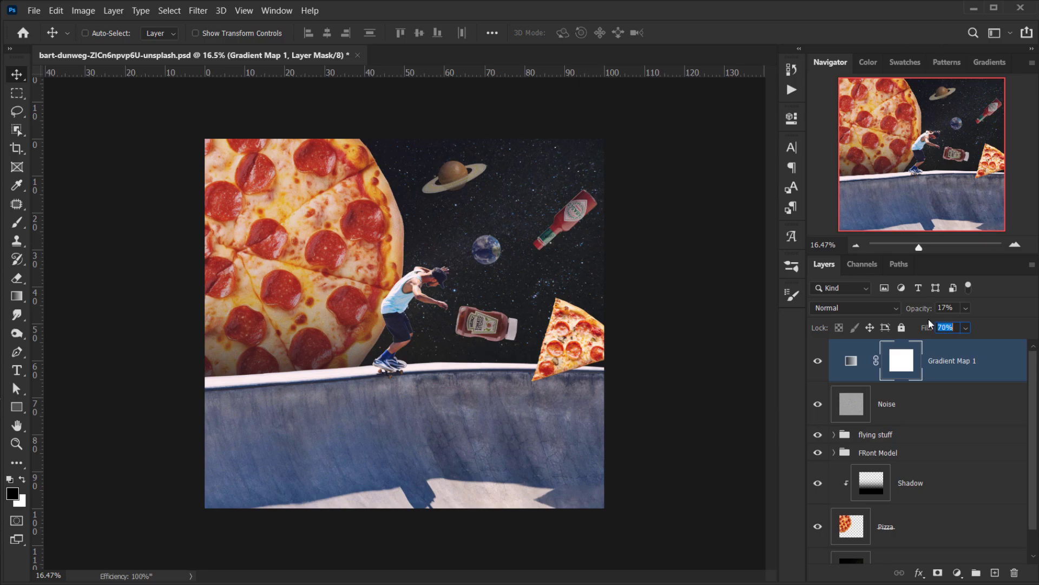
pyautogui.moveTo(955, 307); pyautogui.dragTo(858, 308)
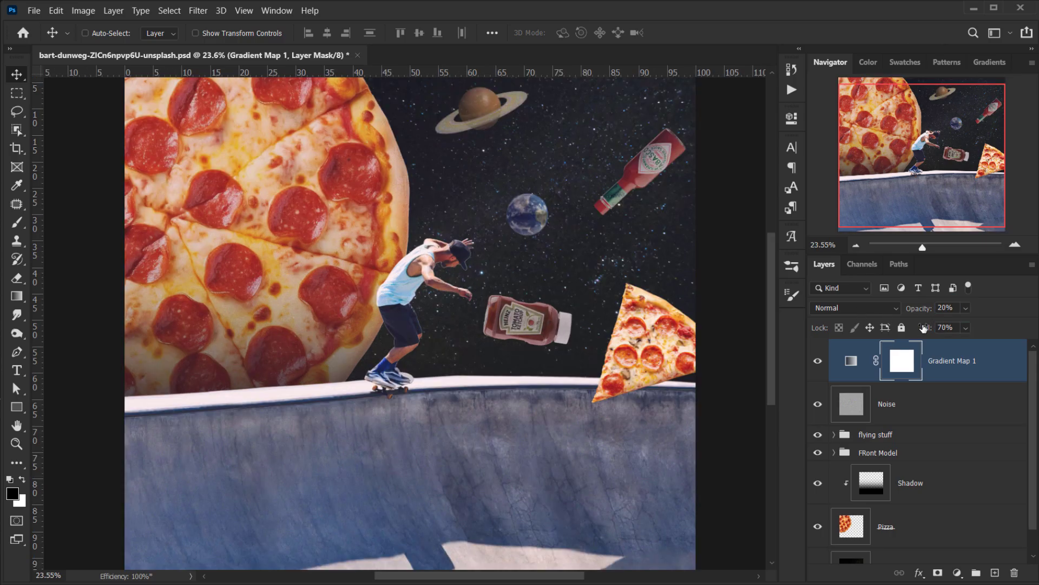
# Set the Gradient Map layer's opacity to 10% and its fill to 100%, and compare the image with the layer hidden and shown
pyautogui.moveTo(924, 328)
pyautogui.mouseDown()
pyautogui.moveTo(941, 328)
pyautogui.moveTo(923, 310)
pyautogui.mouseUp()
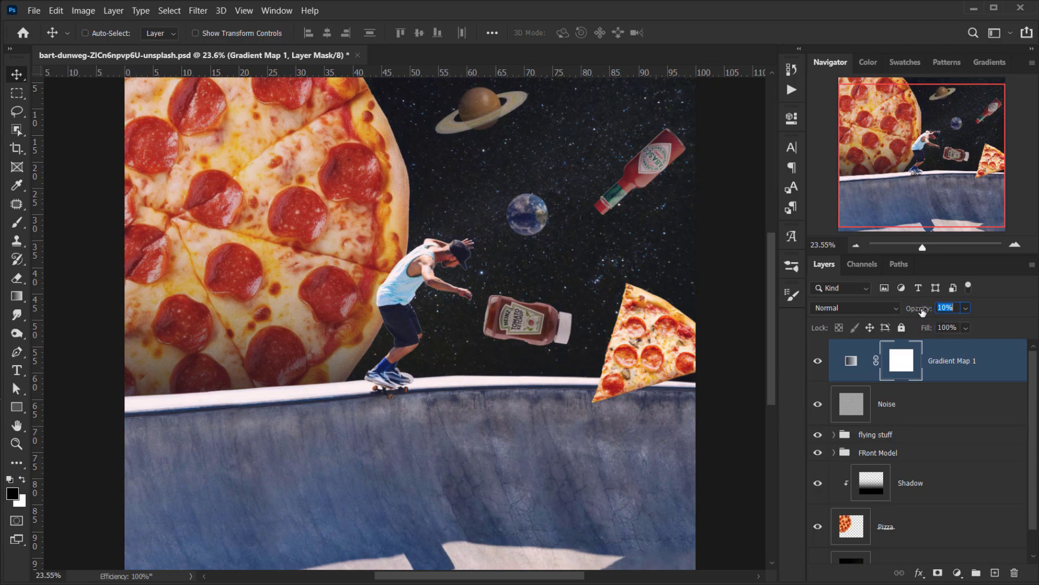
pyautogui.click(818, 361)
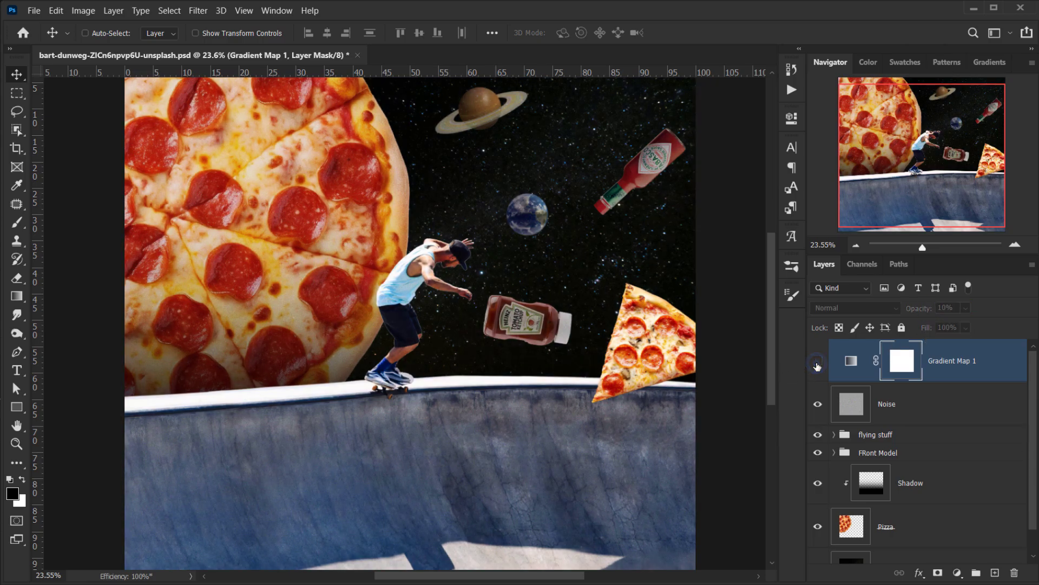
pyautogui.click(821, 361)
pyautogui.hotkey('ctrl', '0')
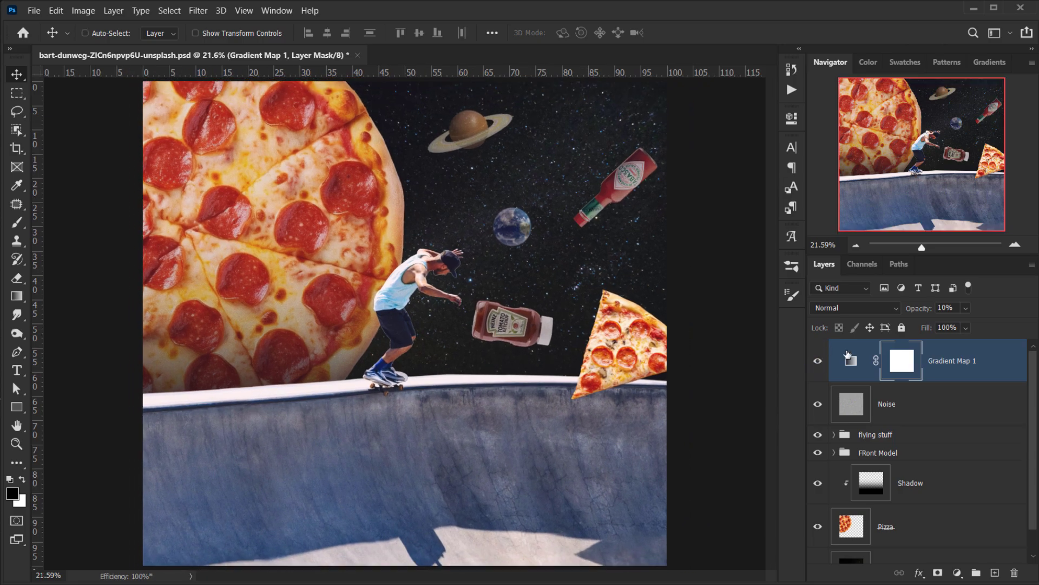
# Add a Channel Mixer adjustment layer above the Gradient Map and choose Blue as its output channel
pyautogui.click(962, 580)
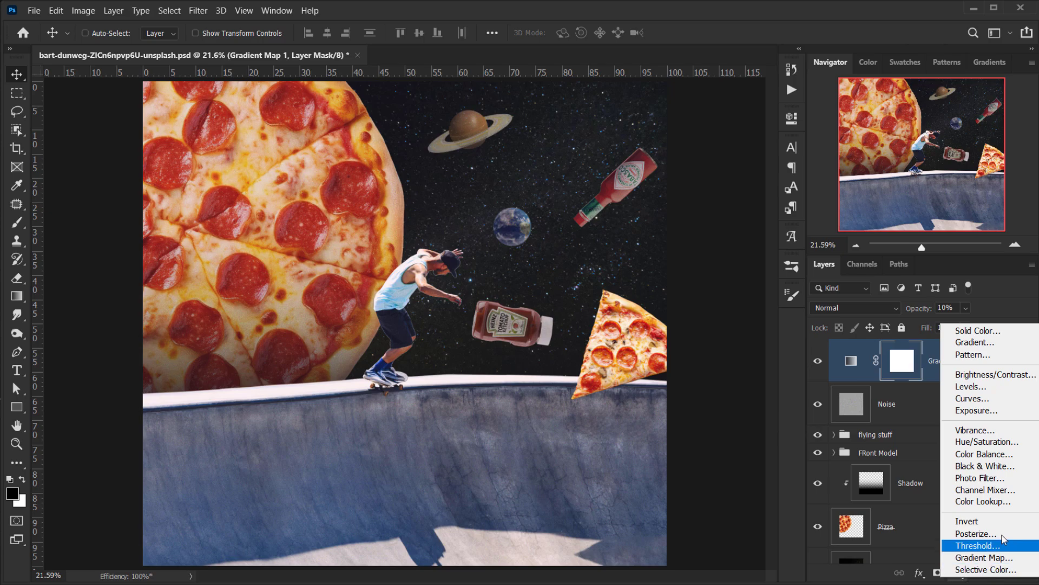
pyautogui.click(1009, 490)
pyautogui.click(680, 174)
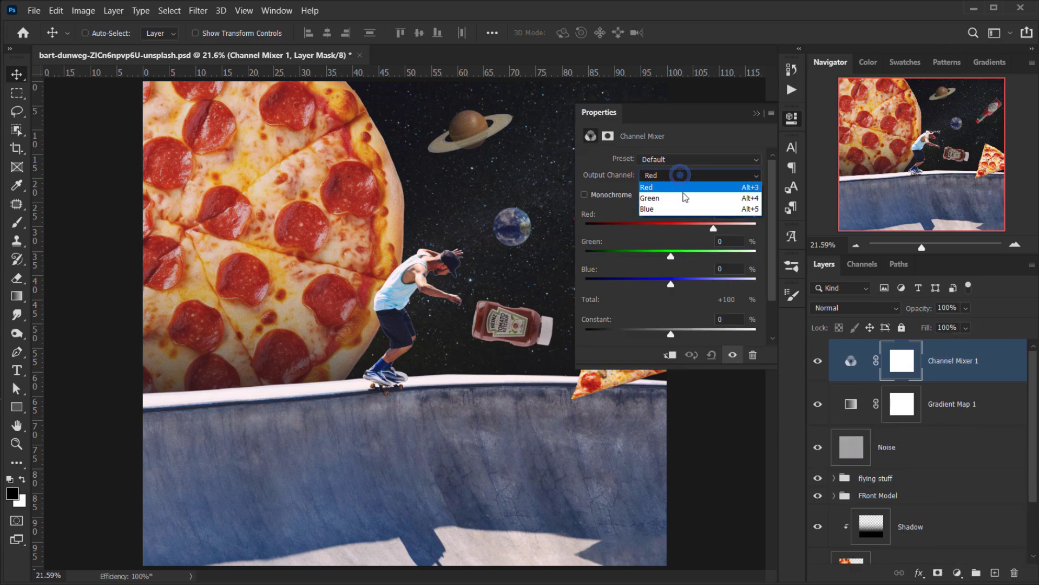
pyautogui.click(682, 209)
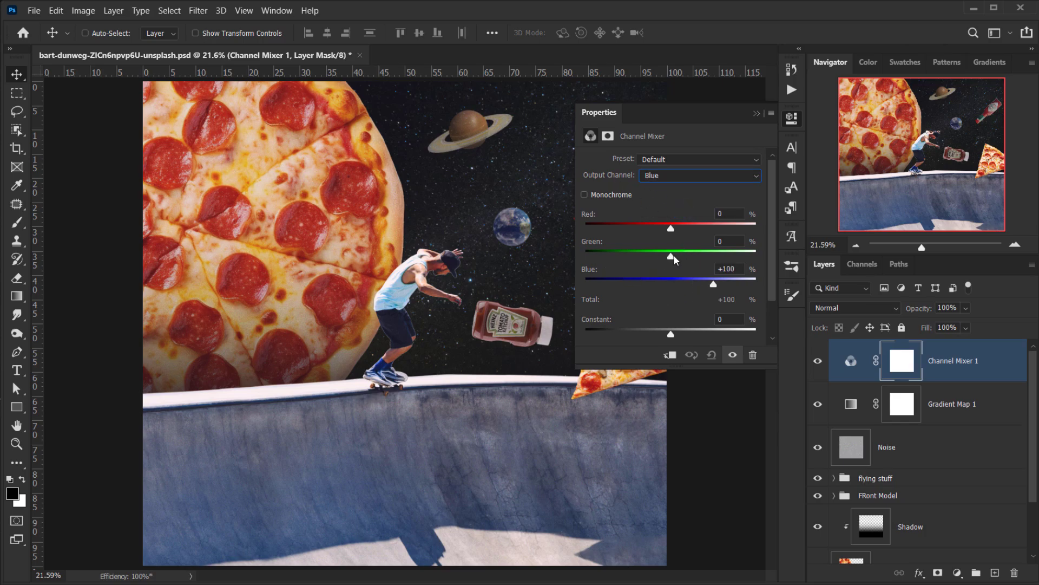
# Set the blue output channel's Green to +53% and Blue to +35%, and compare the image with the Channel Mixer hidden and shown
pyautogui.moveTo(674, 254); pyautogui.dragTo(687, 257)
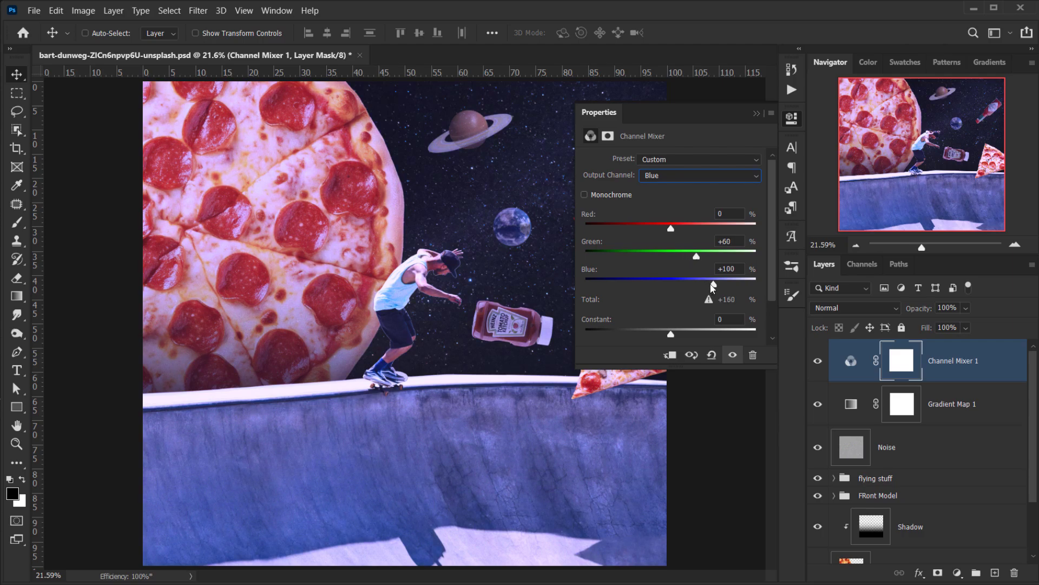
pyautogui.moveTo(712, 285); pyautogui.dragTo(686, 287)
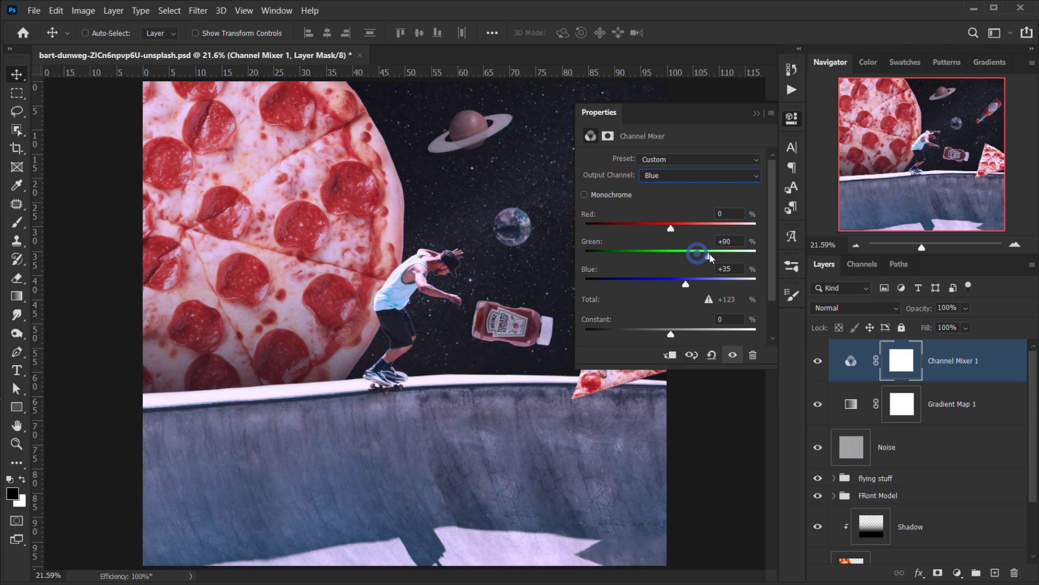
pyautogui.moveTo(710, 254); pyautogui.dragTo(686, 263)
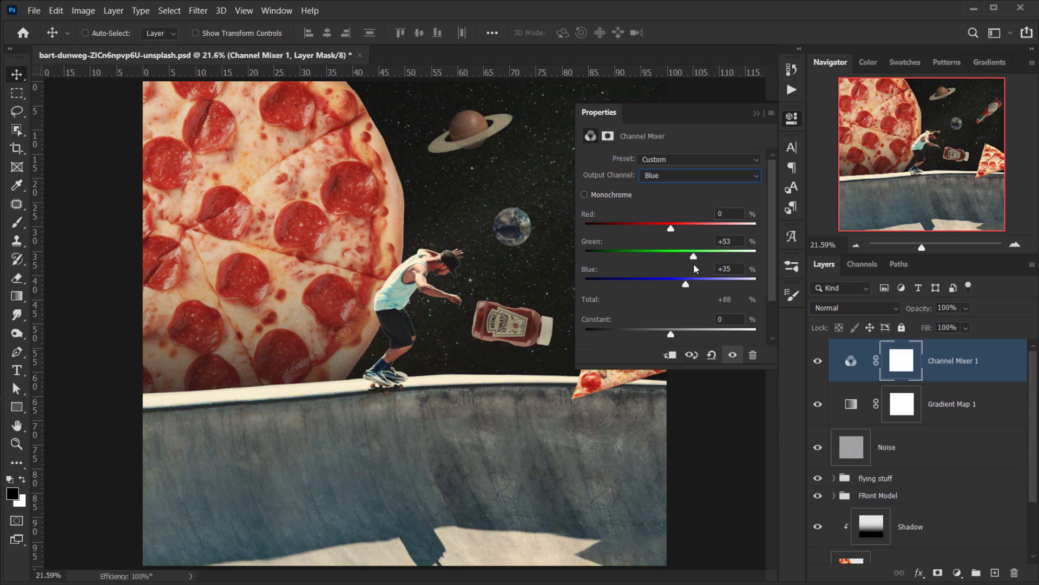
pyautogui.click(758, 113)
pyautogui.click(818, 361)
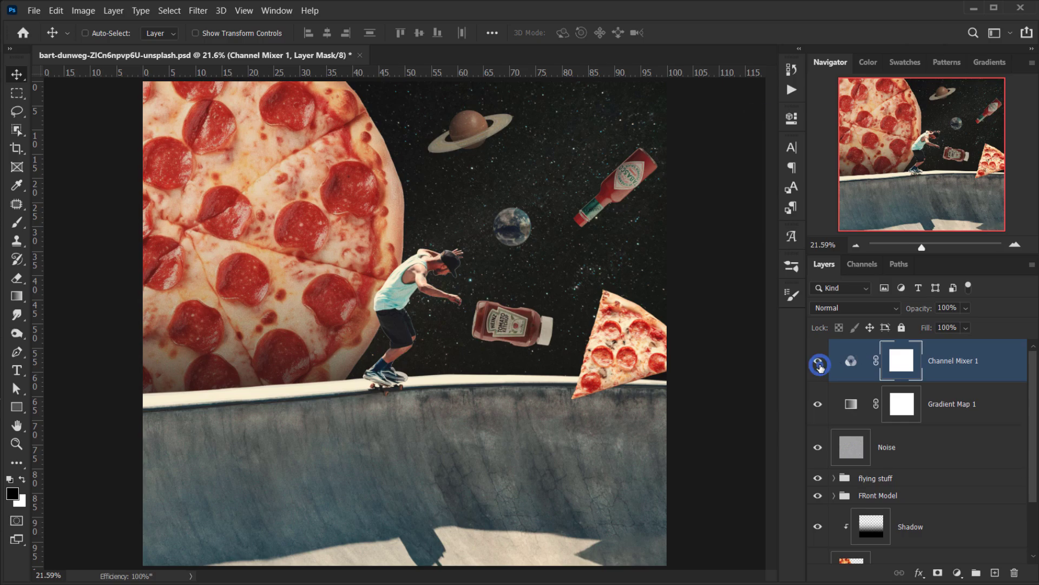
pyautogui.click(819, 366)
pyautogui.press('ctrl')
# Add a Color Lookup adjustment layer with the TealOrangePlusContrast.3DL table and compare the image with it hidden and shown
pyautogui.click(958, 573)
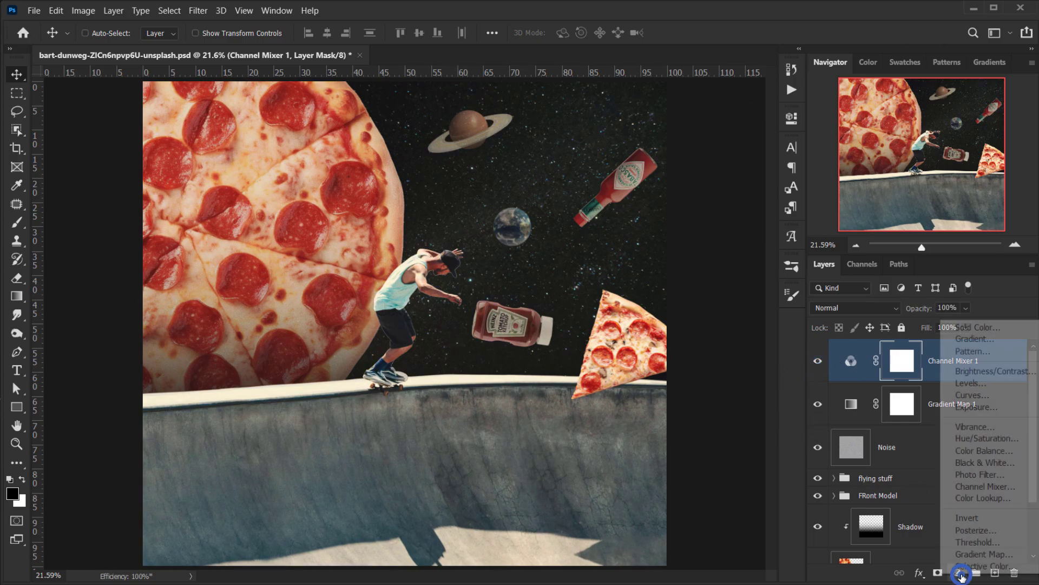
pyautogui.click(984, 499)
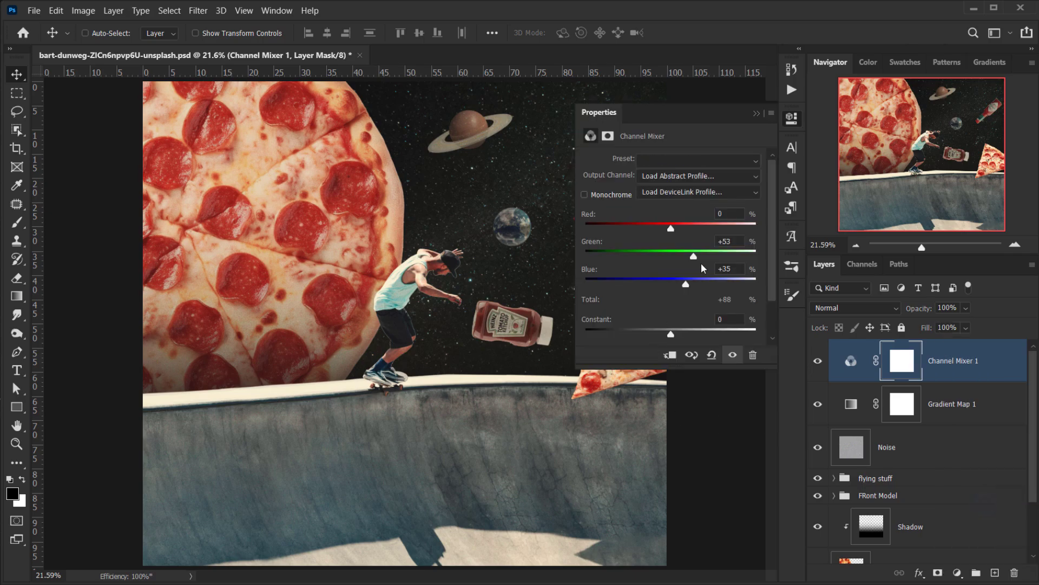
pyautogui.click(688, 160)
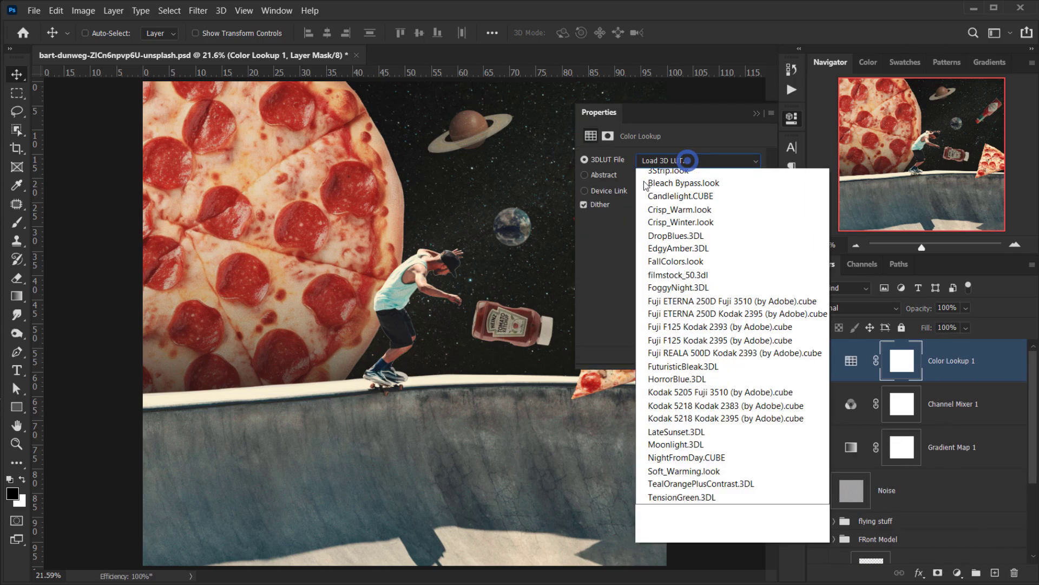
pyautogui.click(738, 542)
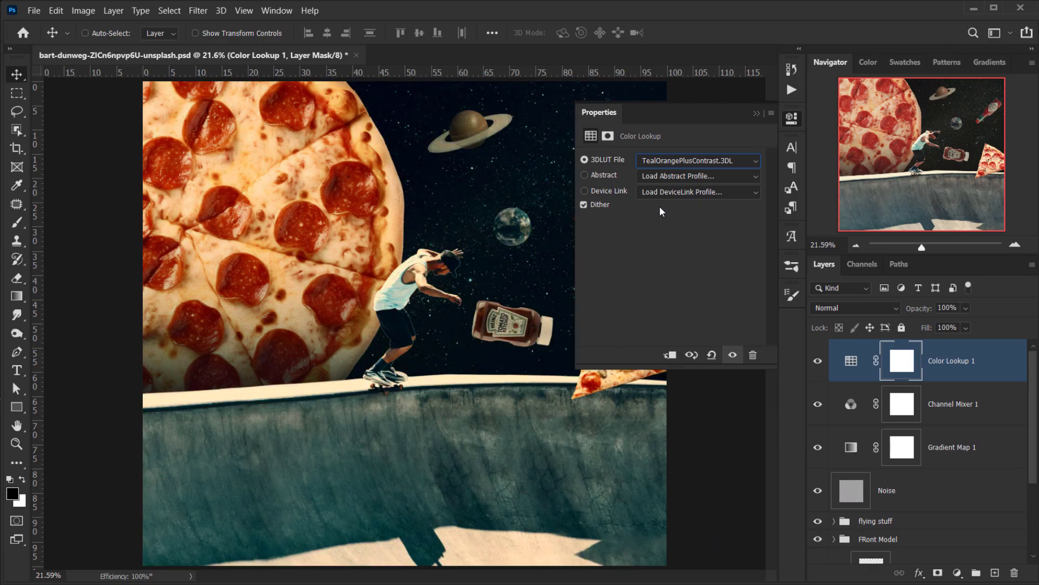
pyautogui.click(756, 115)
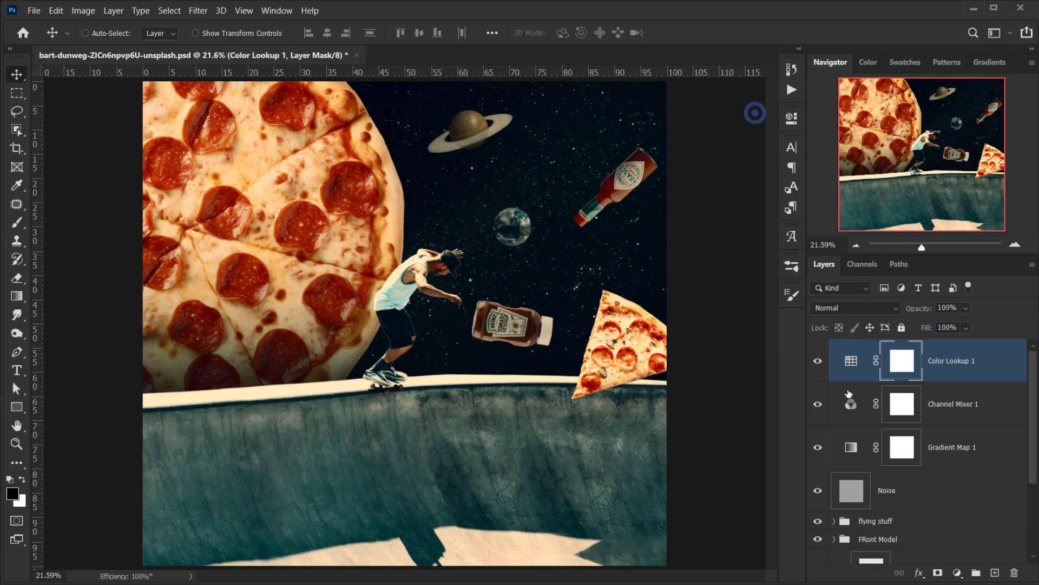
pyautogui.click(818, 360)
pyautogui.click(818, 361)
# Reduce the Color Lookup layer's fill to 47% and opacity to 67%, and check the toned composite with and without it
pyautogui.moveTo(927, 327); pyautogui.dragTo(900, 313)
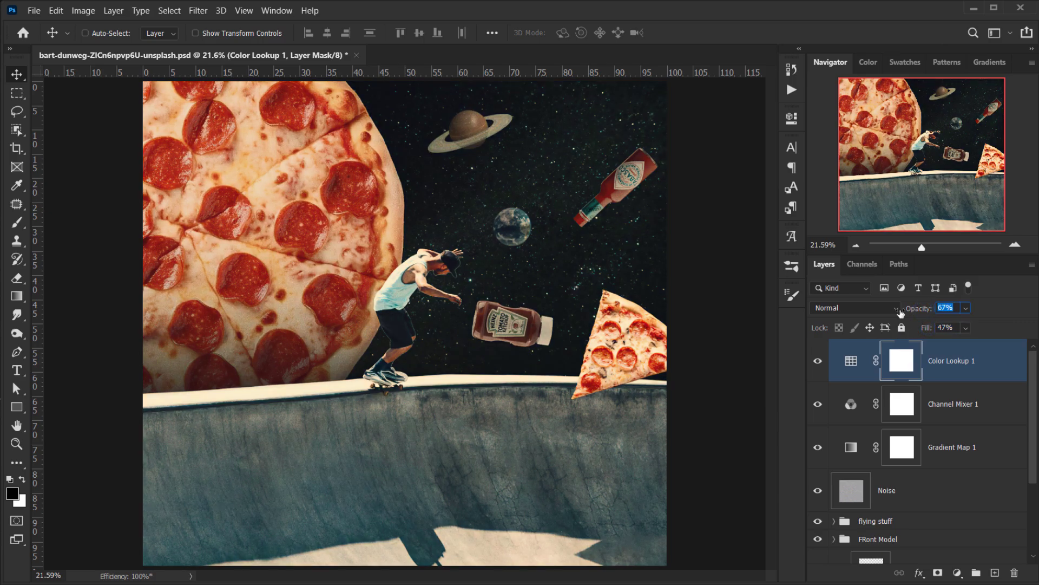
pyautogui.click(818, 361)
pyautogui.click(818, 360)
pyautogui.scroll(4, 401, 272)
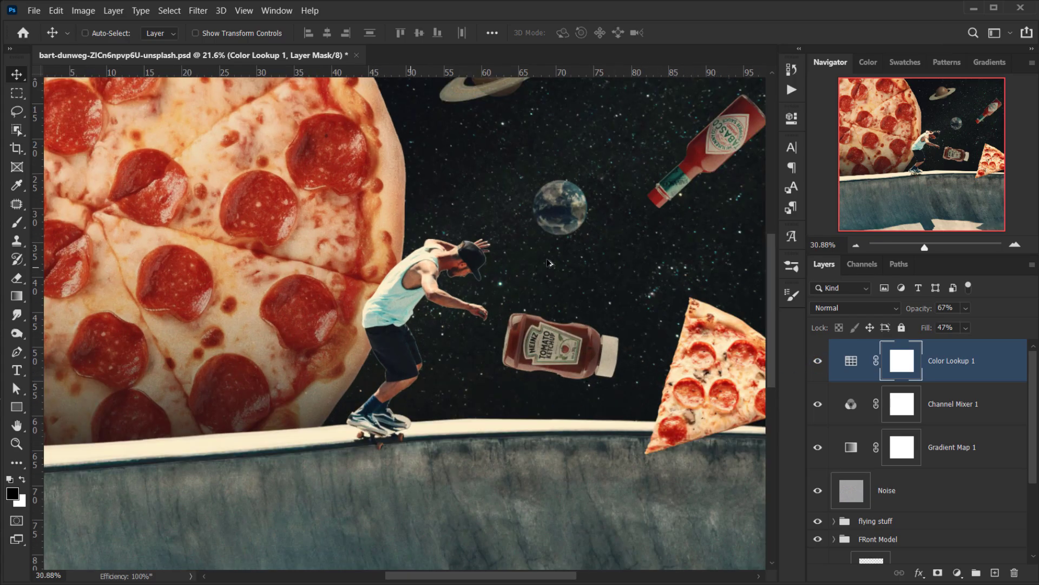
pyautogui.scroll(-2, 545, 282)
pyautogui.hotkey('ctrl', '0')
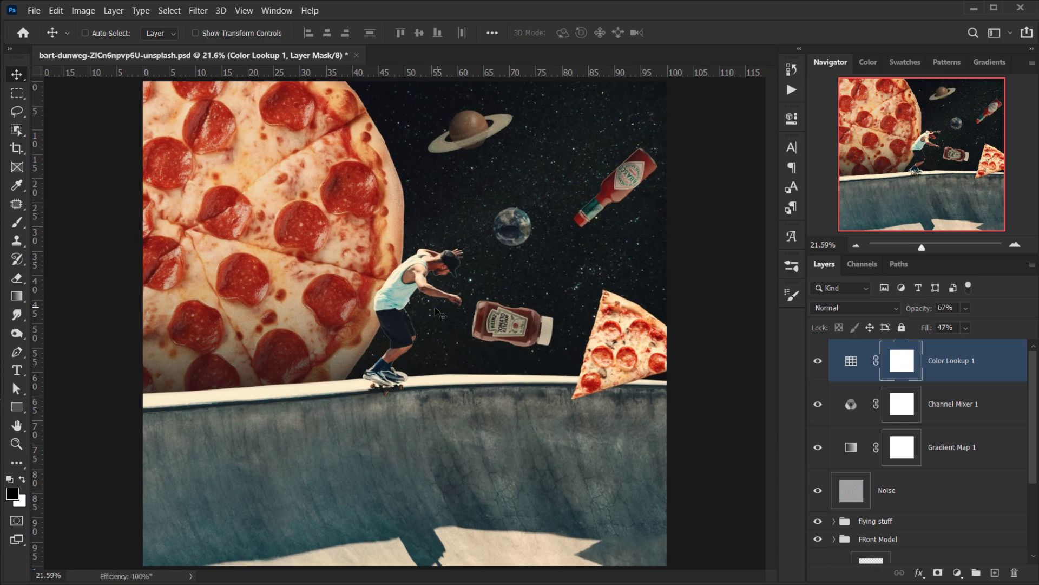
# Place Vintage Texture.png from the Surreal Skating folder into the composite above the Color Lookup layer
pyautogui.hotkey('alt', 'Tab')
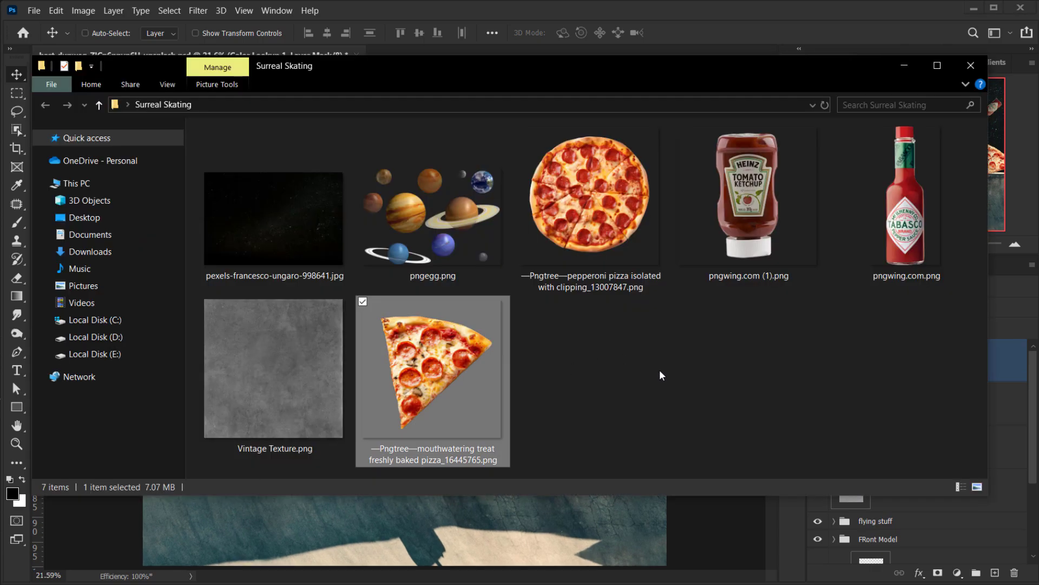
pyautogui.click(287, 370)
pyautogui.moveTo(279, 372); pyautogui.dragTo(395, 544)
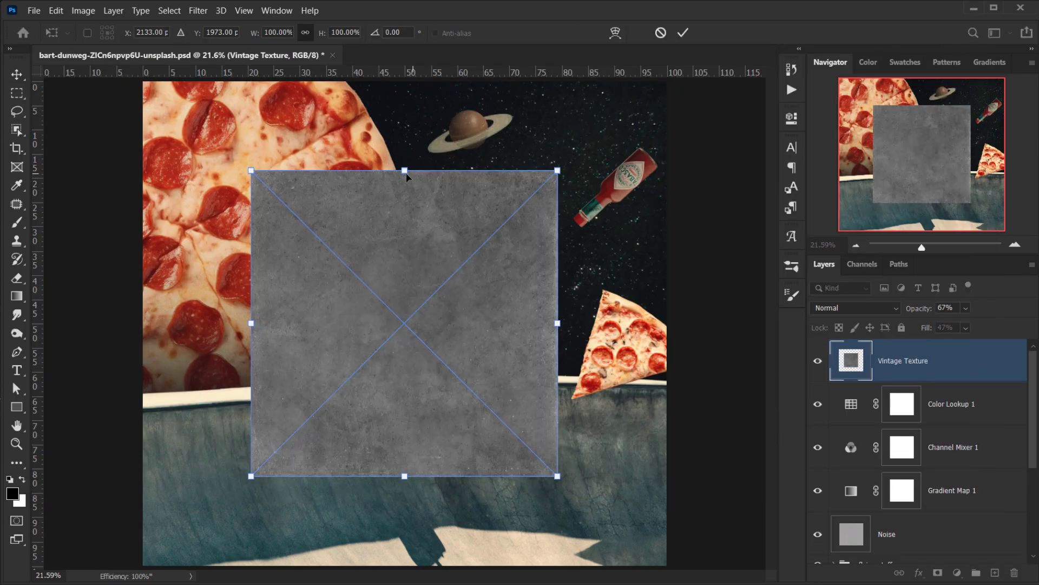
# Stretch the placed texture to about 171% width and 158% height so it covers the whole canvas, and commit it
pyautogui.scroll(-4, 373, 277)
pyautogui.moveTo(407, 225); pyautogui.dragTo(407, 168)
pyautogui.moveTo(405, 420); pyautogui.dragTo(404, 476)
pyautogui.moveTo(563, 323); pyautogui.dragTo(571, 303)
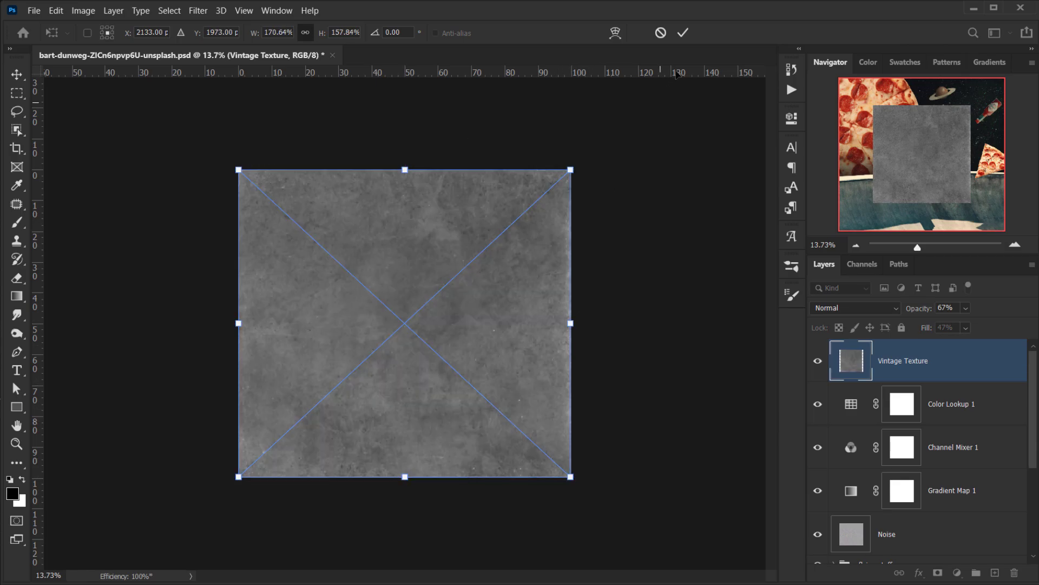
pyautogui.click(690, 33)
pyautogui.hotkey('ctrl', '0')
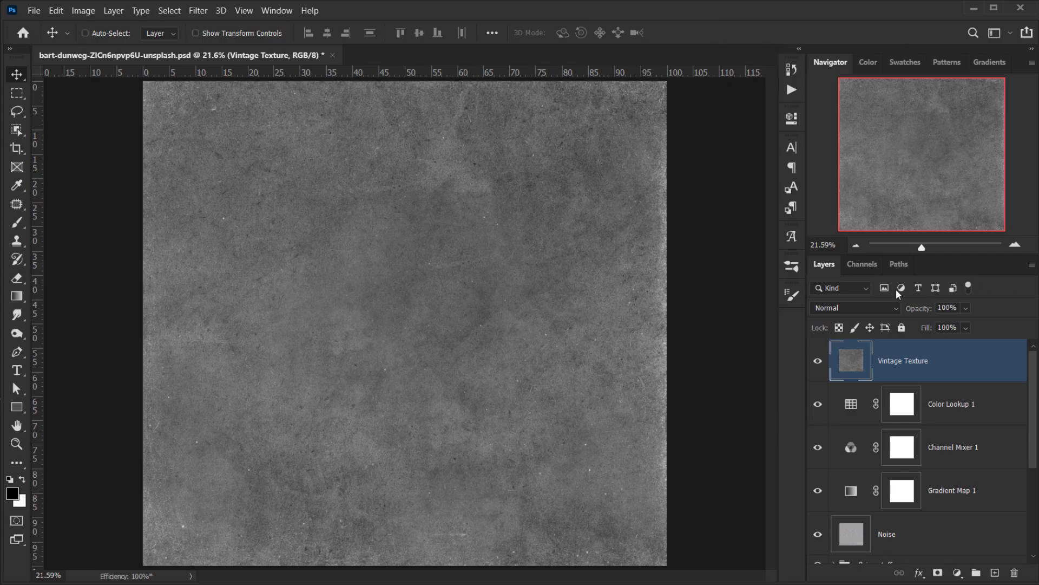
# Set the Vintage Texture layer's blend mode to Soft Light and compare the image with it and the Color Lookup each hidden and shown
pyautogui.click(864, 313)
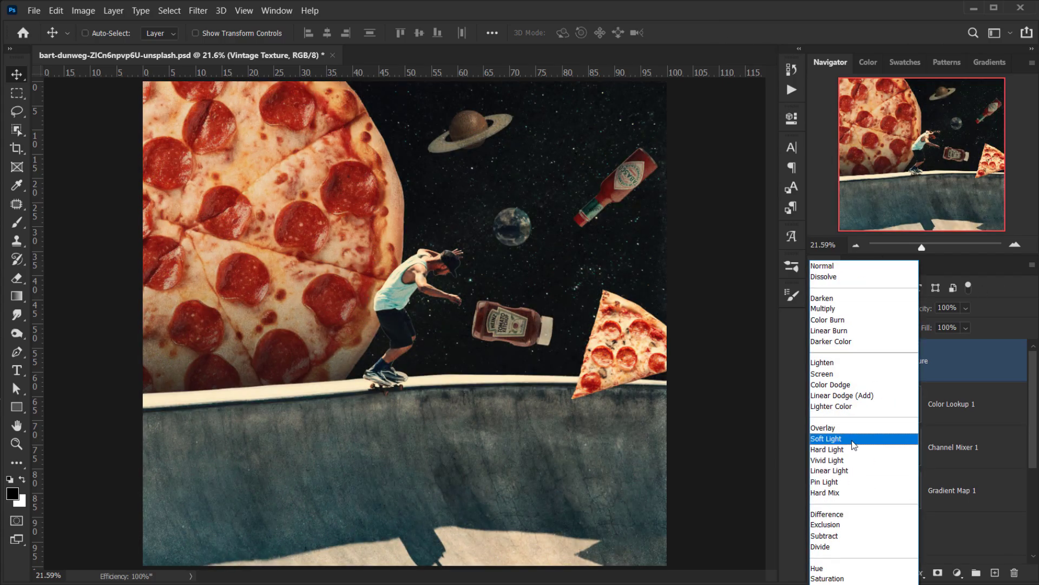
pyautogui.click(855, 439)
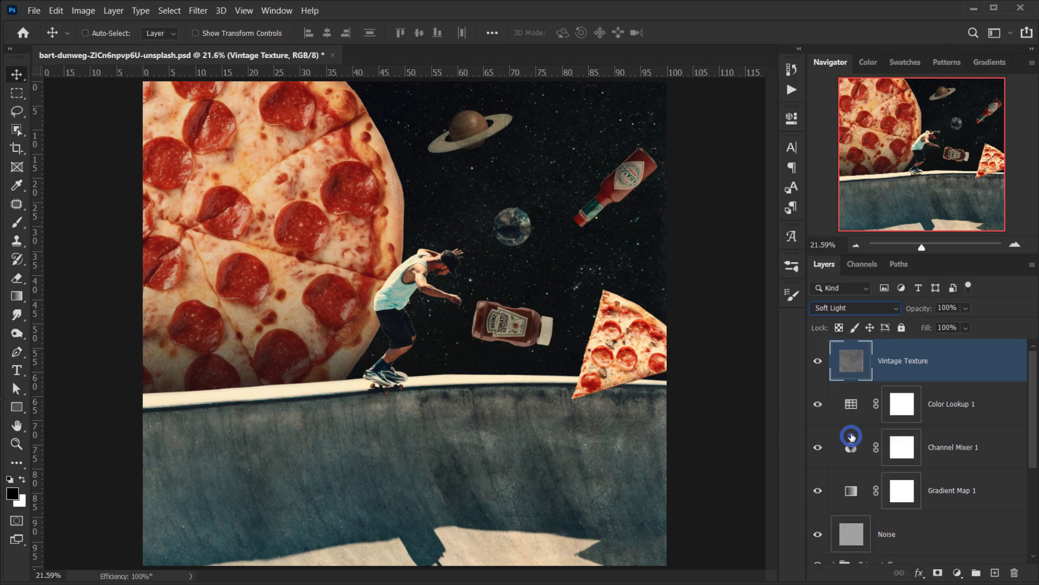
pyautogui.click(820, 361)
pyautogui.click(818, 360)
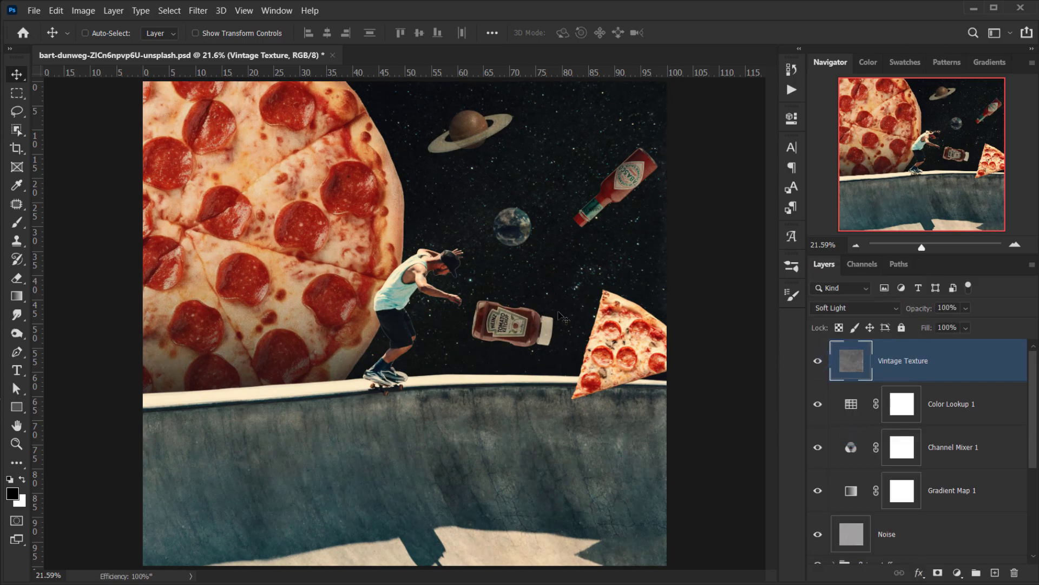
pyautogui.click(816, 406)
pyautogui.click(816, 406)
# Reorder the adjustments so Color Lookup sits below Channel Mixer and Gradient Map is on top of the layer stack
pyautogui.click(968, 405)
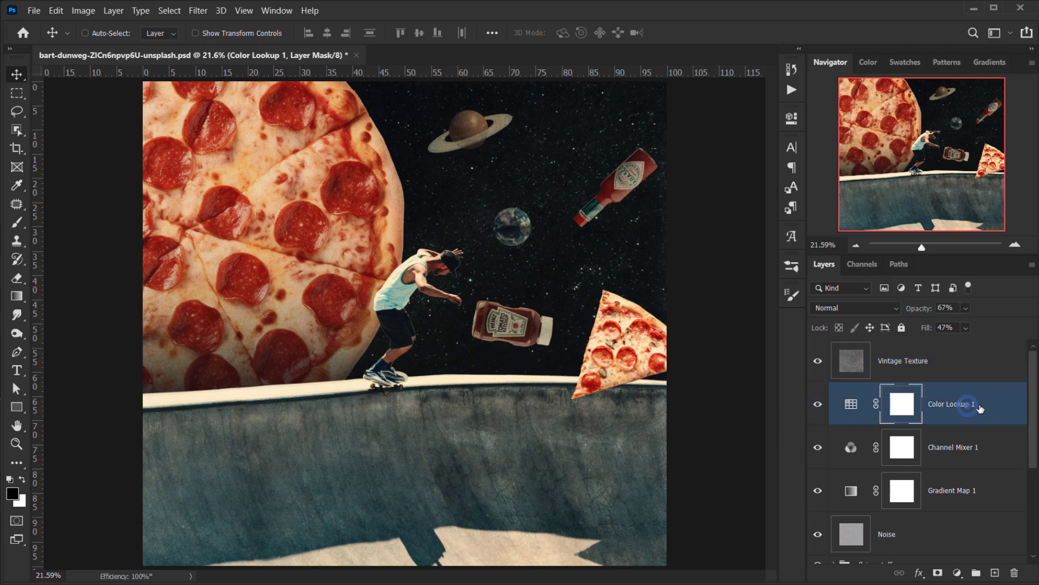
pyautogui.moveTo(980, 409); pyautogui.dragTo(969, 458)
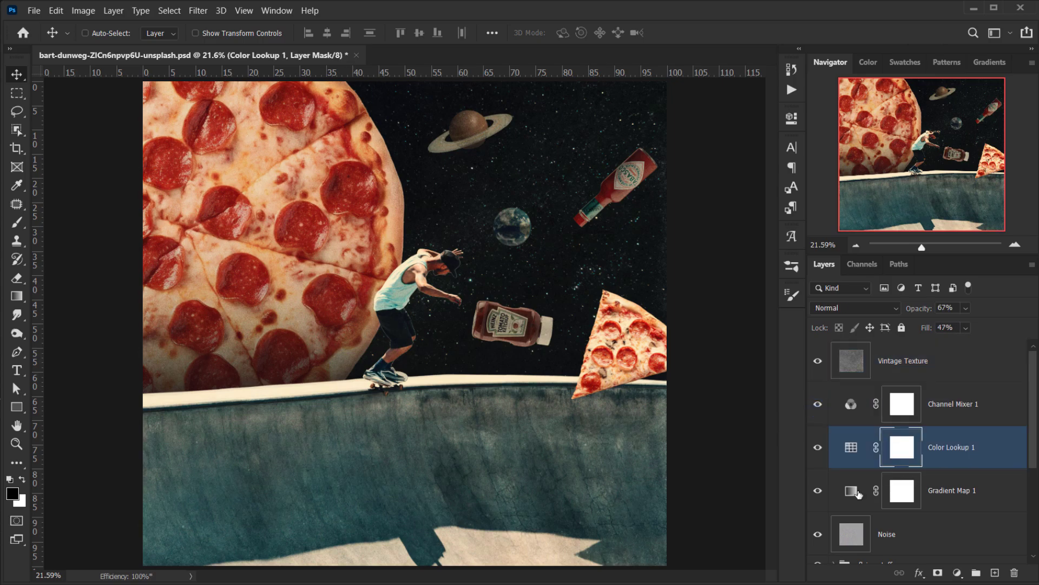
pyautogui.moveTo(857, 492); pyautogui.dragTo(846, 349)
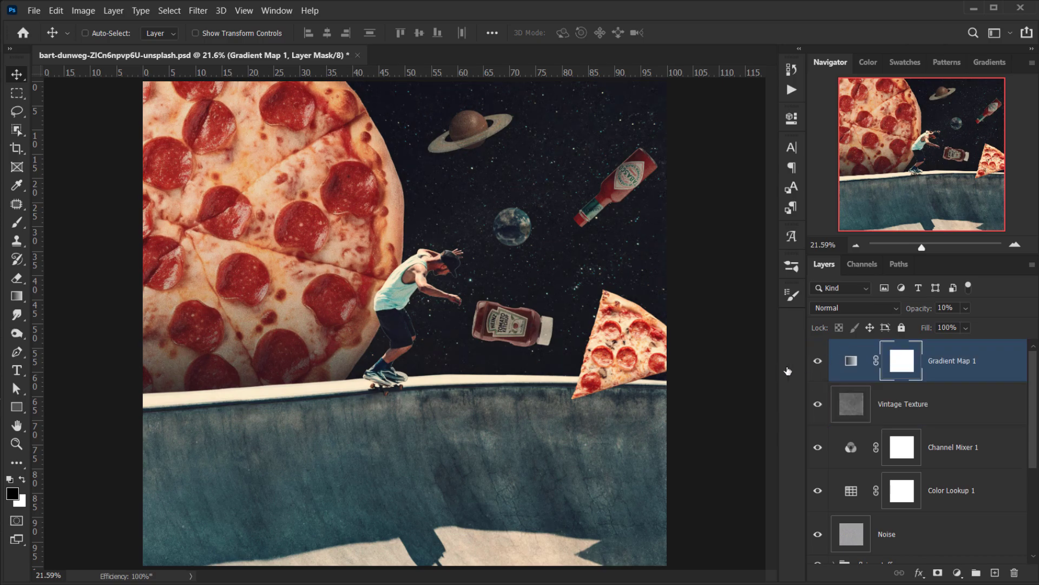
# Compare the image with the Gradient Map hidden and shown, and move that layer between Vintage Texture and Channel Mixer
pyautogui.click(818, 361)
pyautogui.click(819, 361)
pyautogui.click(851, 361)
pyautogui.moveTo(924, 310); pyautogui.dragTo(936, 418)
pyautogui.click(923, 307)
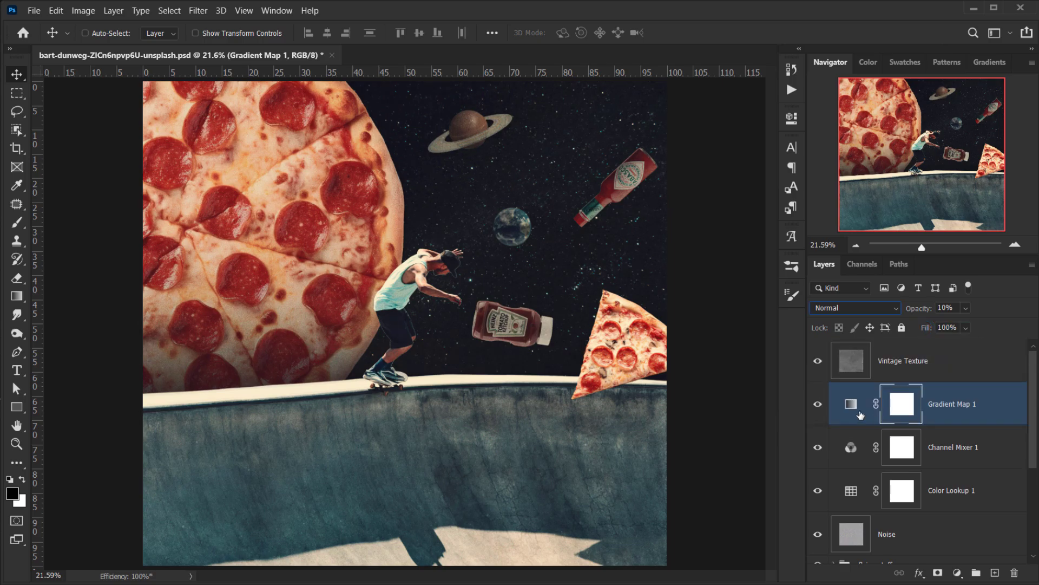
# Group the layers from Vintage Texture down to Noise and compare the composite with the group hidden and shown
pyautogui.click(858, 370)
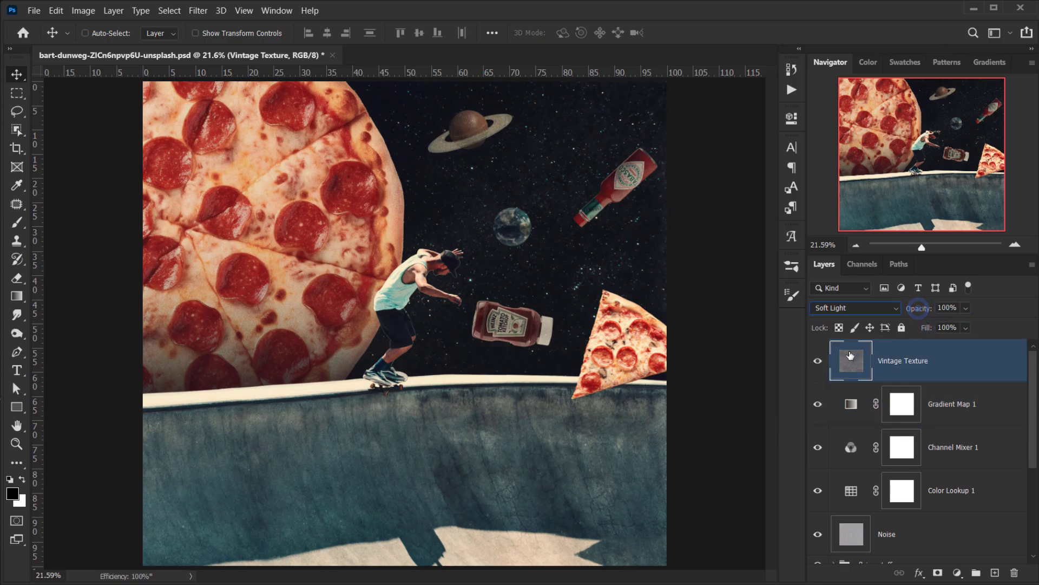
pyautogui.scroll(4, 439, 325)
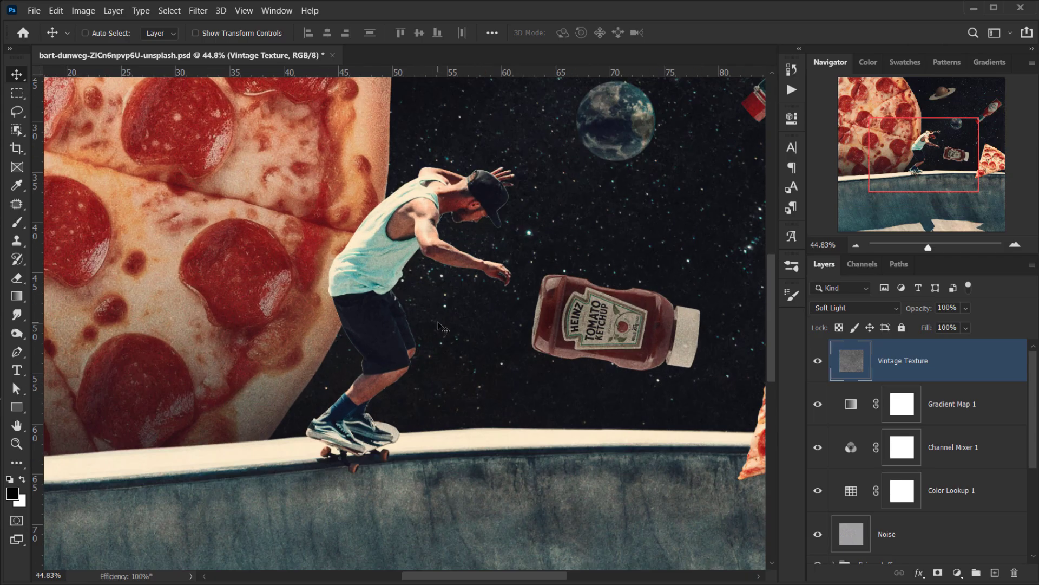
pyautogui.scroll(-4, 439, 325)
pyautogui.scroll(-3, 920, 421)
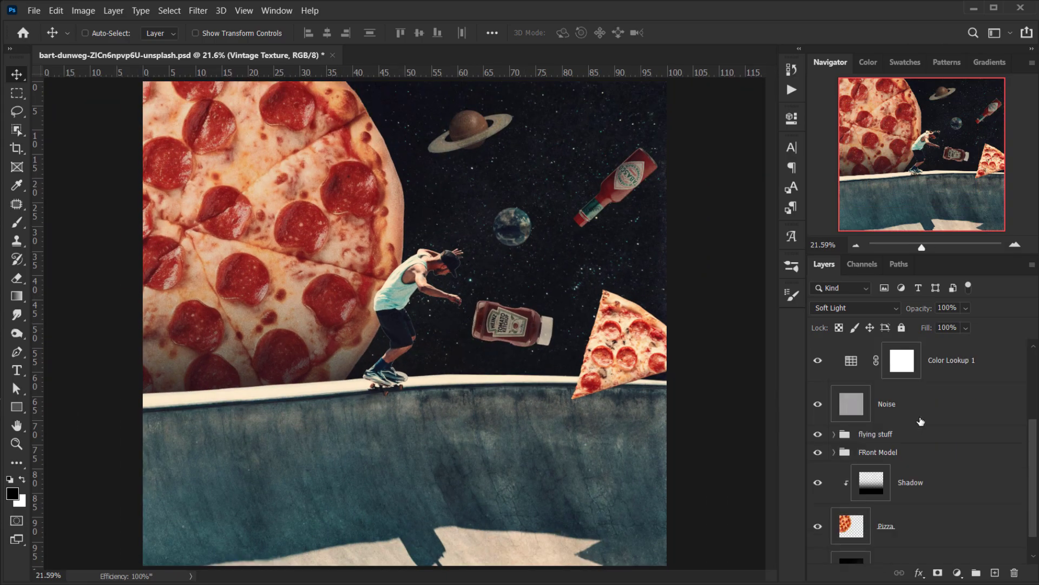
pyautogui.scroll(3, 916, 420)
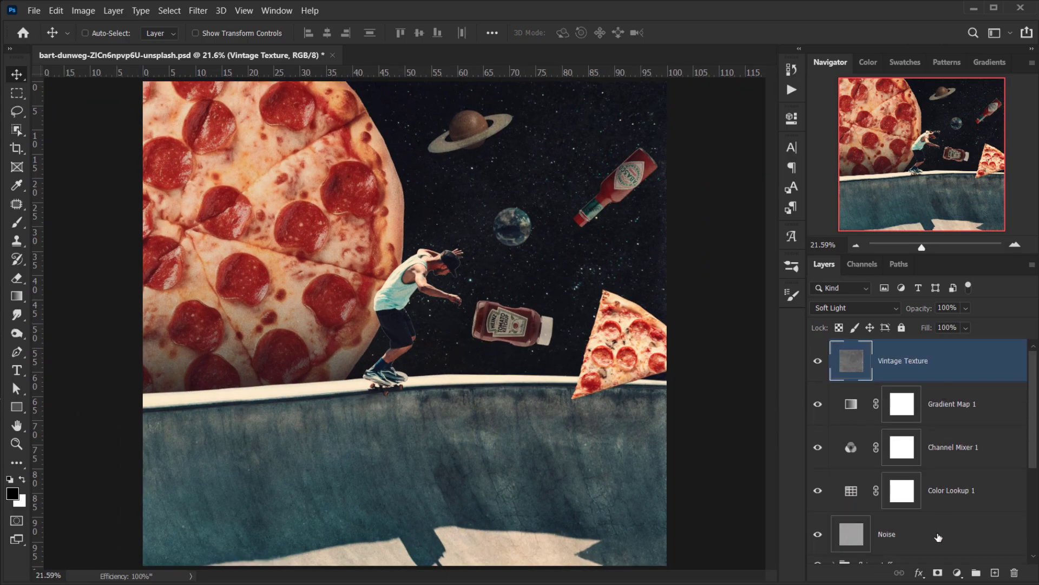
pyautogui.keyDown('shift'); pyautogui.click(937, 524); pyautogui.keyUp('shift')
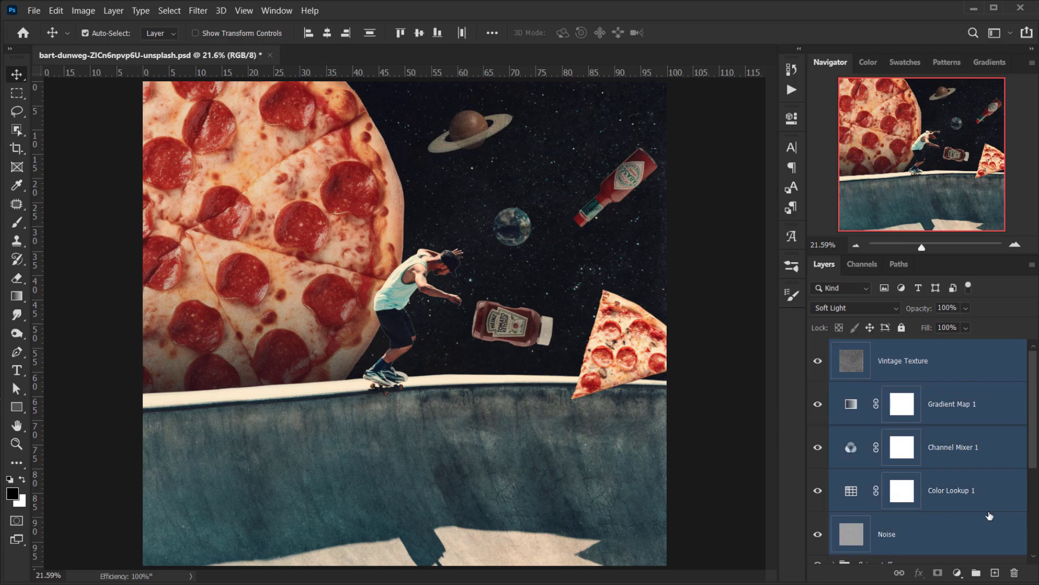
pyautogui.hotkey('ctrl', 'g')
pyautogui.click(818, 349)
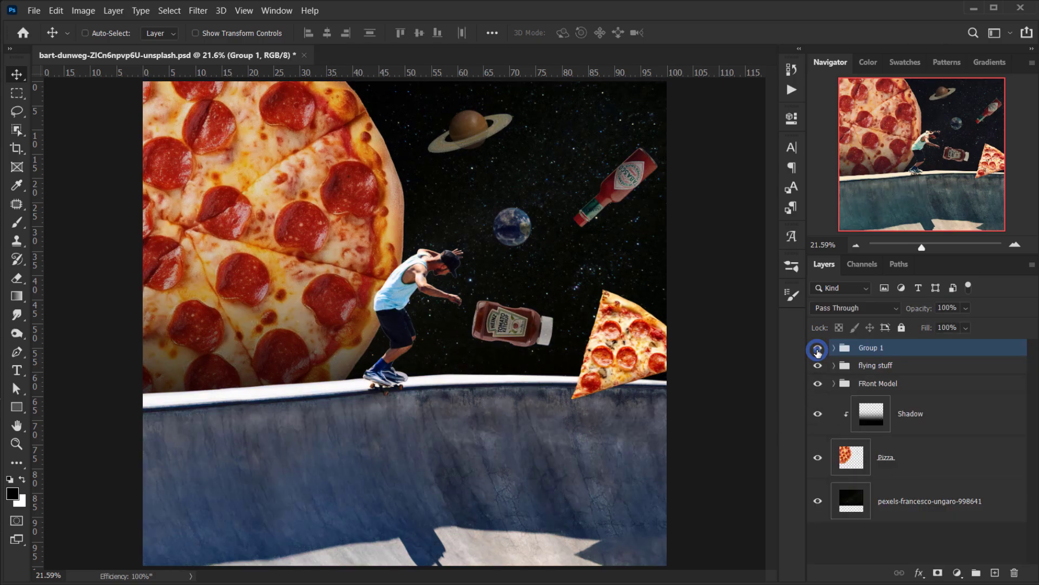
pyautogui.click(818, 349)
# Rename the new group Adjst and check the composite with and without it
pyautogui.doubleClick(868, 347)
pyautogui.write('A')
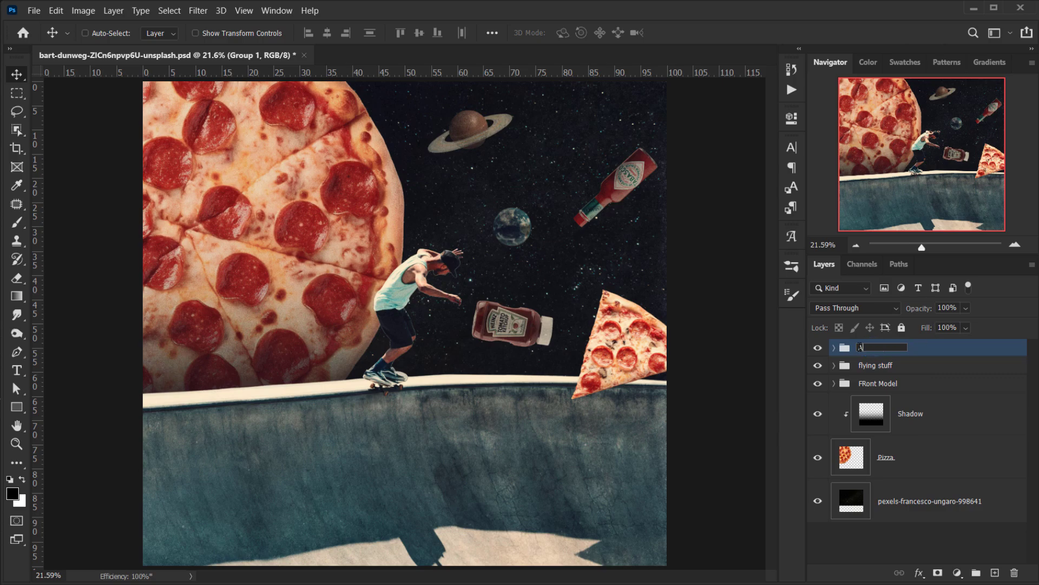
pyautogui.write('djst')
pyautogui.press('Return')
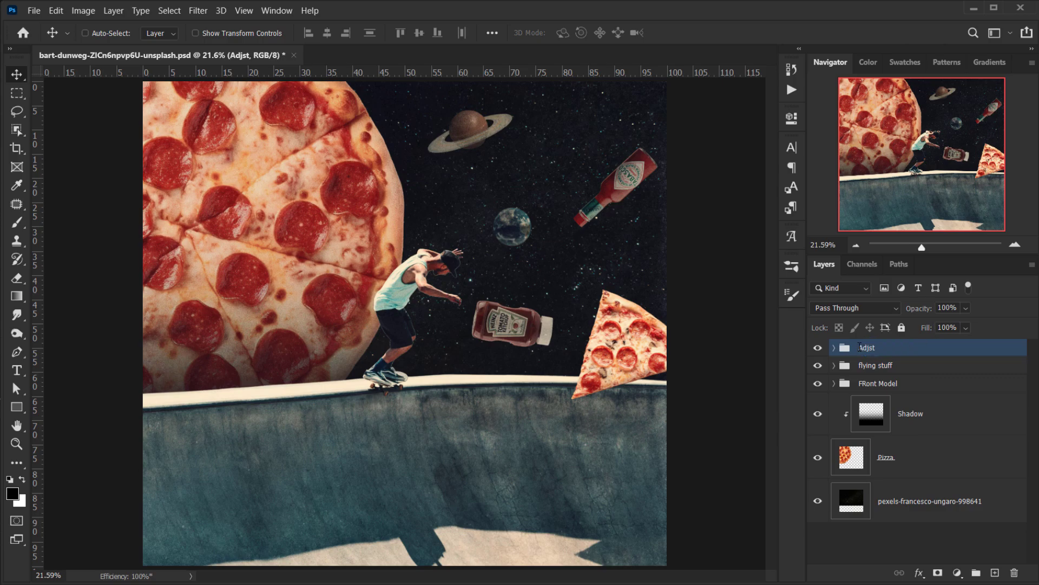
pyautogui.click(818, 348)
pyautogui.click(817, 348)
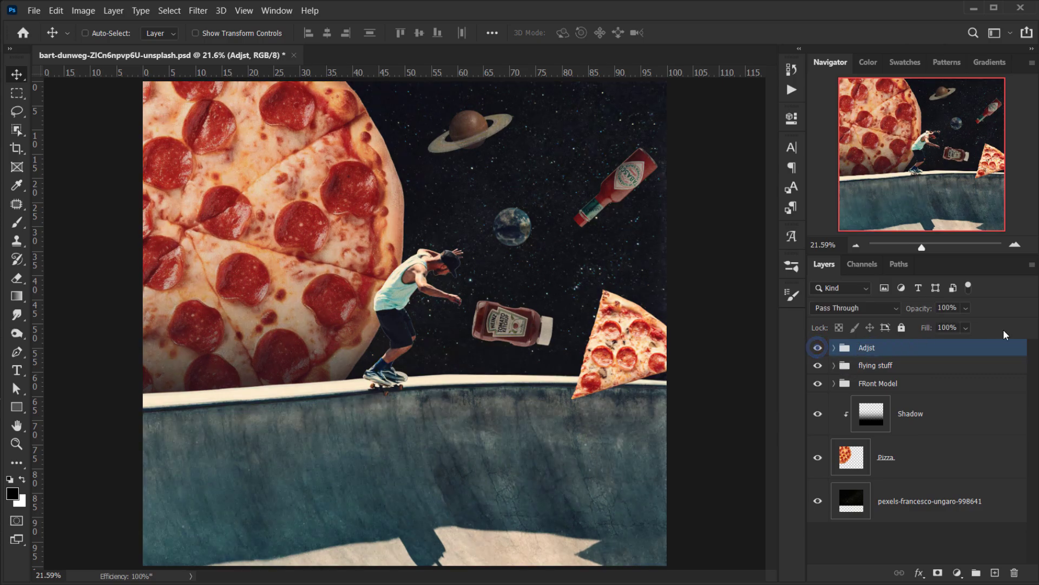